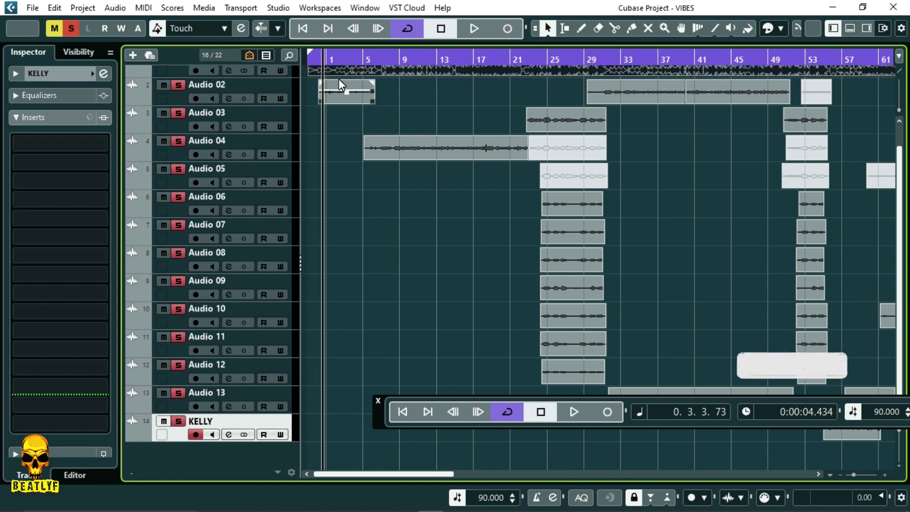
Step: Play the arrangement from the start through the first hook to review the verse, hook and backing vocal tracks
{"action": "key", "text": "space"}
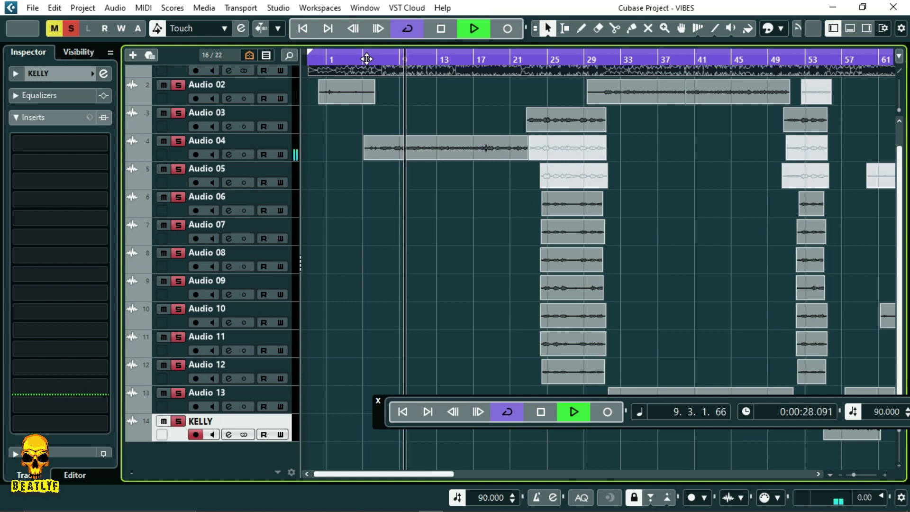
{"action": "scroll", "coordinate": [401, 173], "scroll_direction": "up", "scroll_amount": 2}
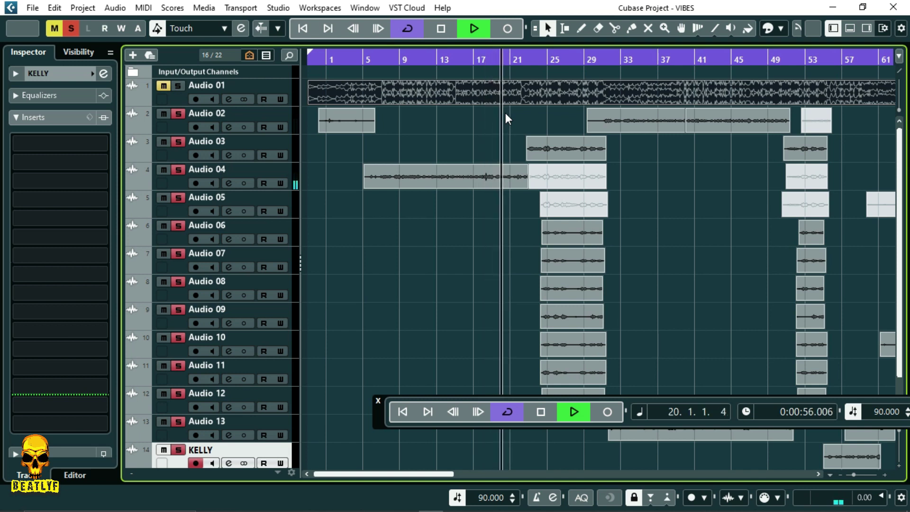
{"action": "scroll", "coordinate": [489, 264], "scroll_direction": "down", "scroll_amount": 1}
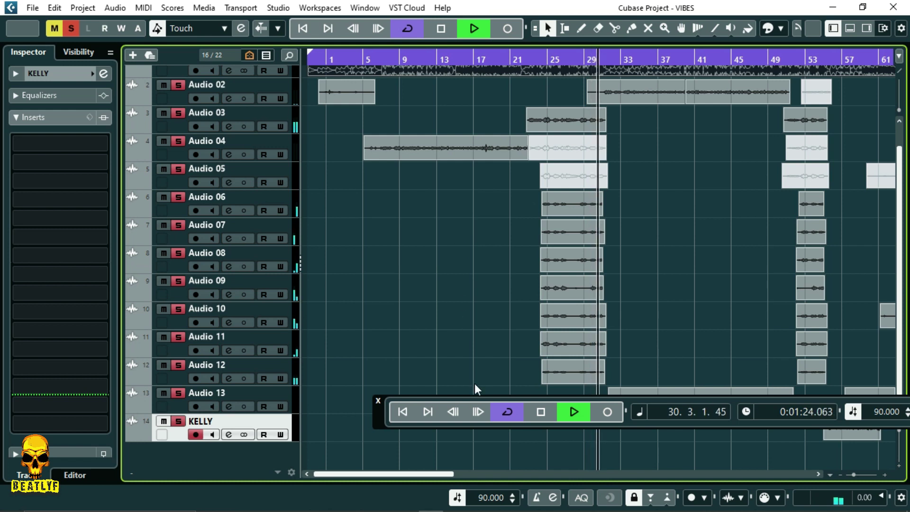
{"action": "key", "text": "space"}
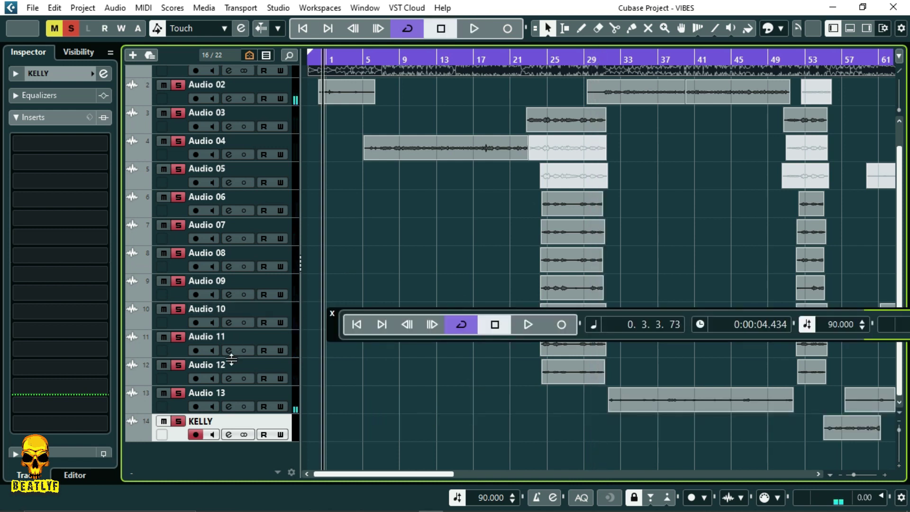
Step: Add one stereo group track named VERSE RAP, routed to Stereo Out and created inside a folder, and solo it
{"action": "right_click", "coordinate": [198, 451]}
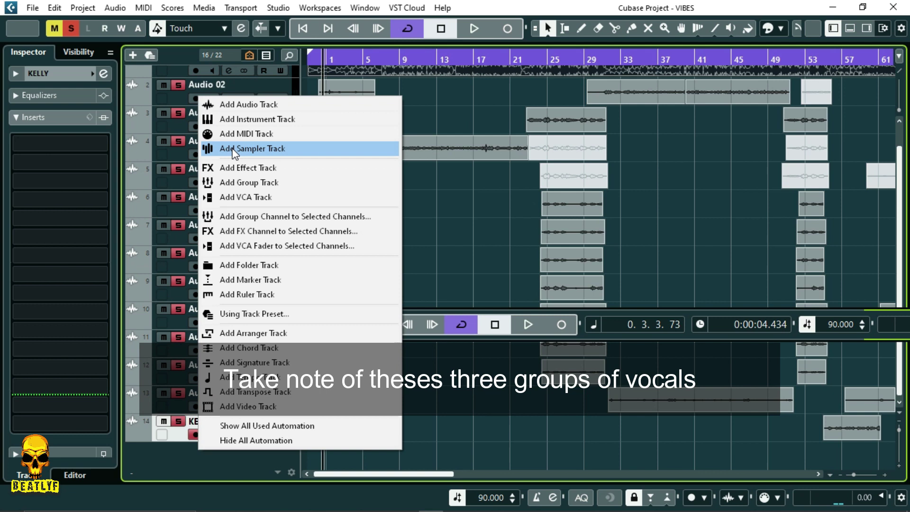
{"action": "left_click", "coordinate": [243, 186]}
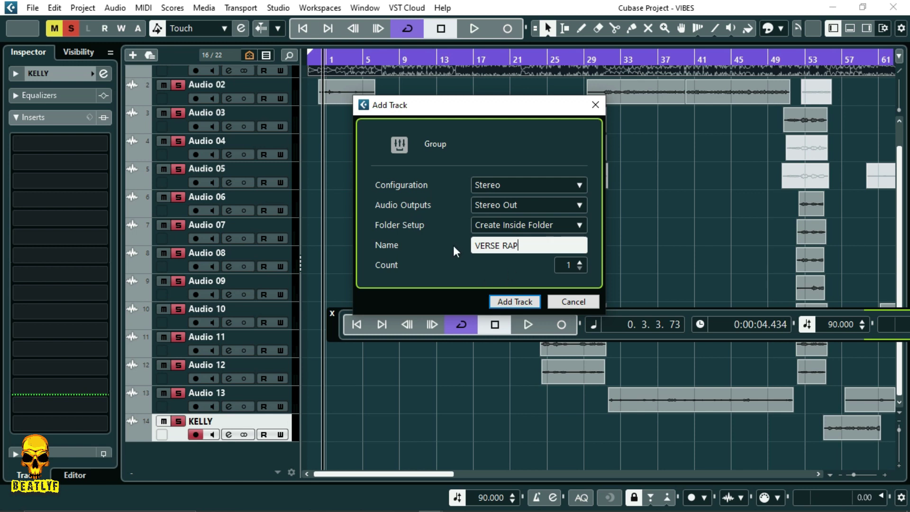
{"action": "left_click", "coordinate": [515, 301]}
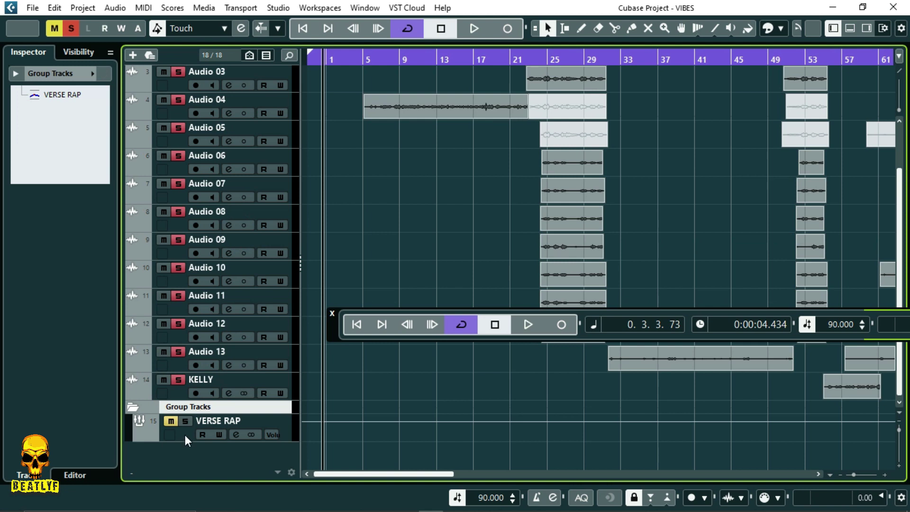
{"action": "left_click", "coordinate": [185, 434]}
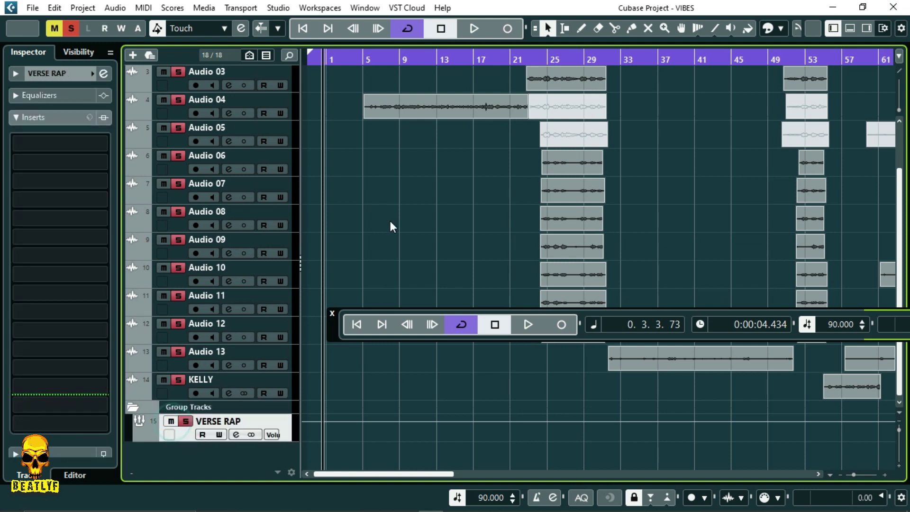
Step: Start playback from about bar 5 and route the output of Audio 02 to the VERSE RAP group
{"action": "left_click", "coordinate": [367, 56]}
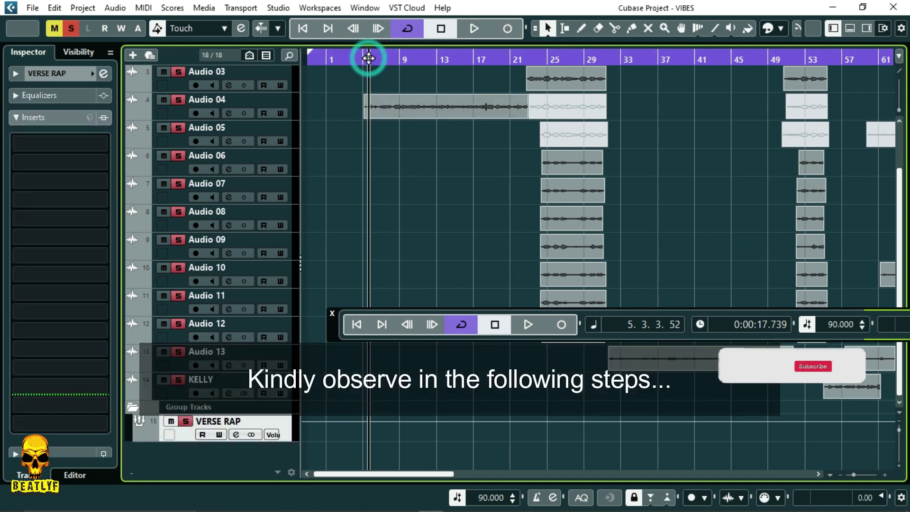
{"action": "key", "text": "space"}
{"action": "scroll", "coordinate": [366, 201], "scroll_direction": "up", "scroll_amount": 3}
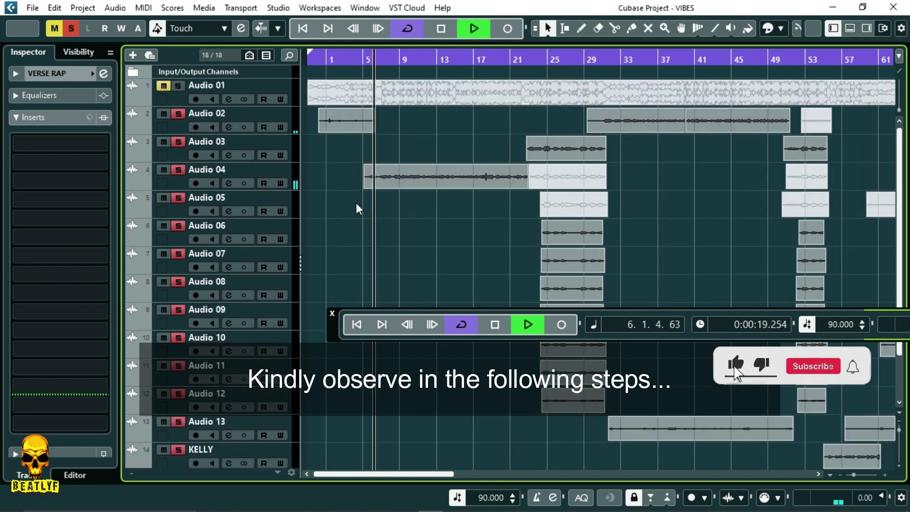
{"action": "left_click", "coordinate": [179, 129]}
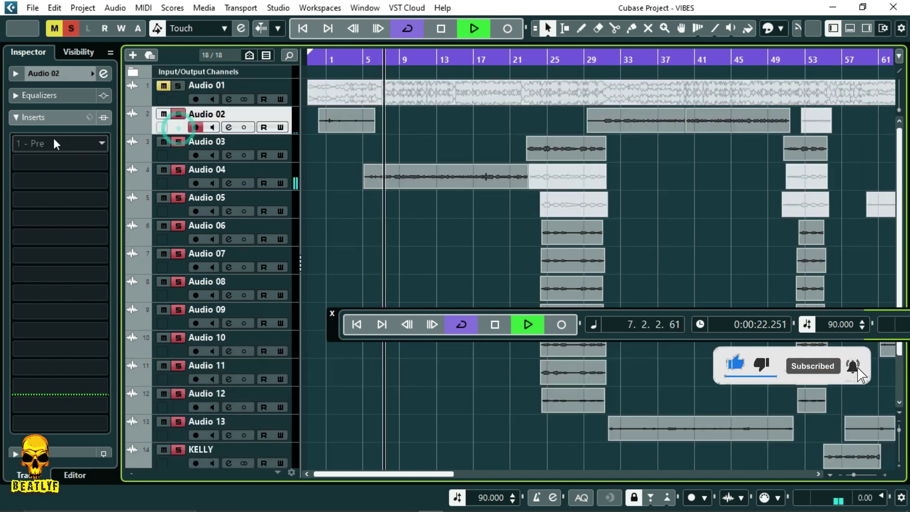
{"action": "left_click", "coordinate": [71, 73]}
{"action": "left_click", "coordinate": [50, 202]}
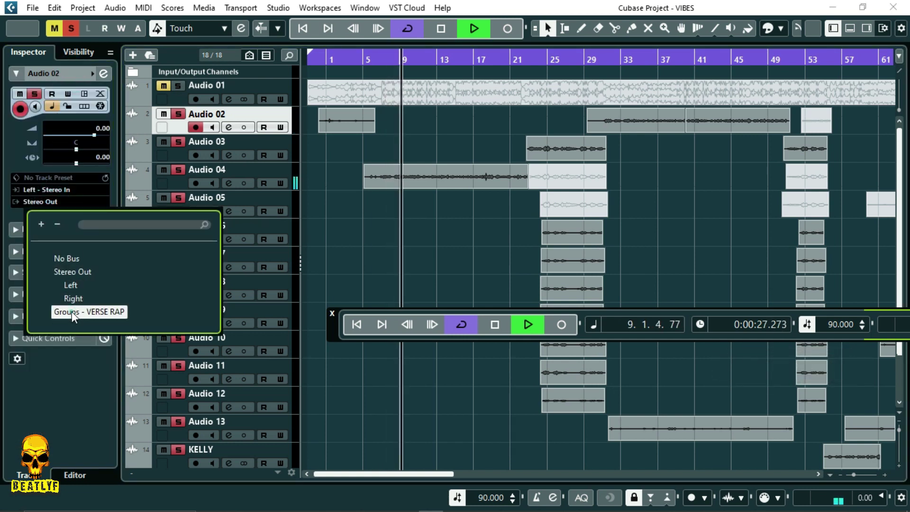
{"action": "left_click", "coordinate": [72, 311]}
Step: Route the output of Audio 04 to the VERSE RAP group and check the signal on the group track
{"action": "left_click", "coordinate": [177, 184]}
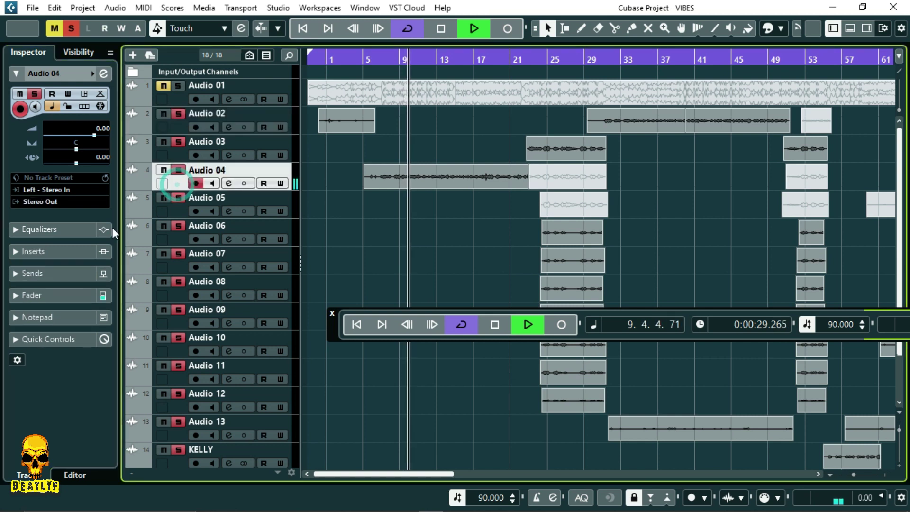
{"action": "left_click", "coordinate": [52, 202]}
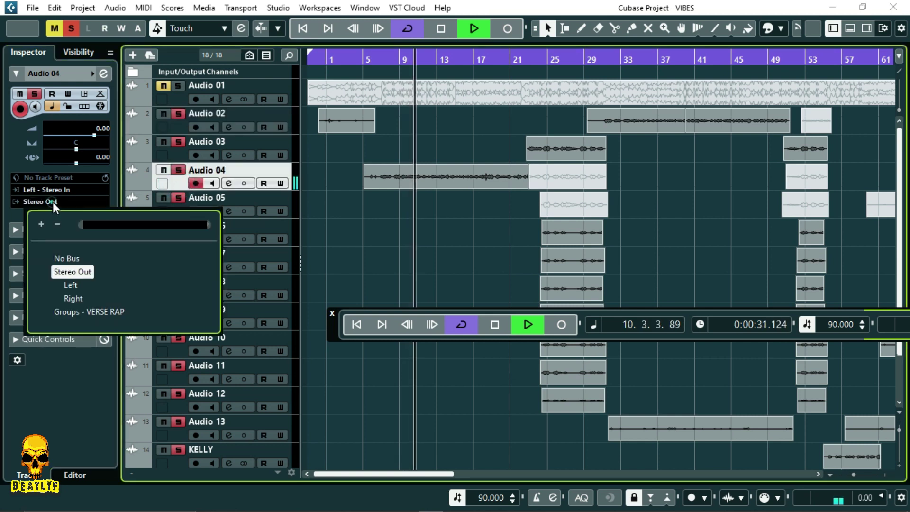
{"action": "left_click", "coordinate": [75, 311]}
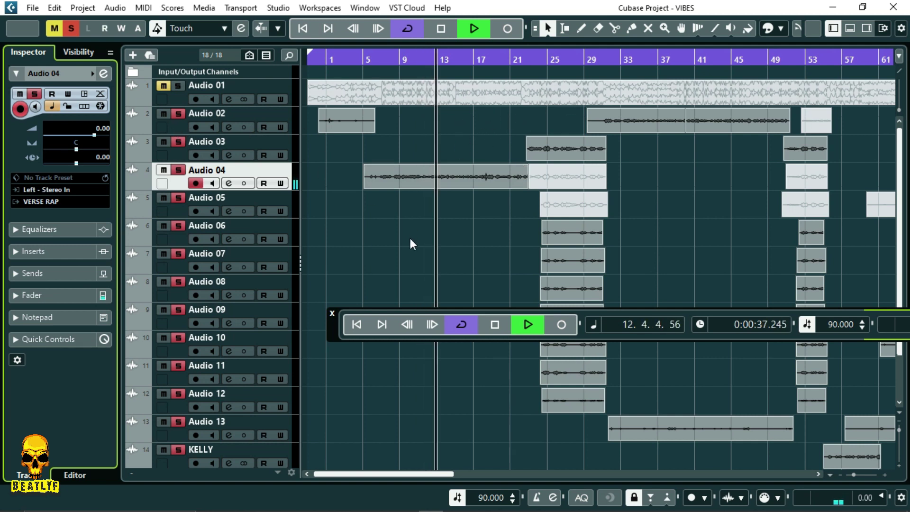
{"action": "scroll", "coordinate": [422, 266], "scroll_direction": "down", "scroll_amount": 3}
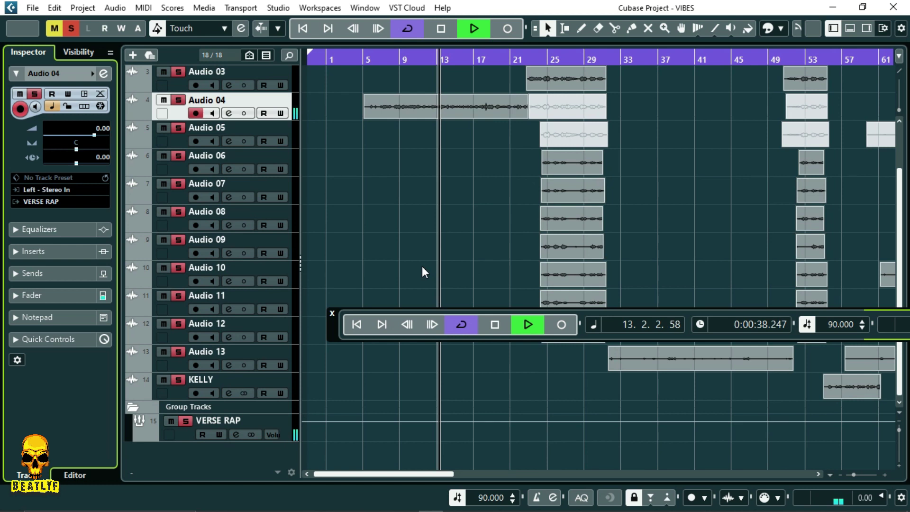
Step: Add one stereo group track named HOOK/CHORUS below VERSE RAP, routed to Stereo Out, and solo it
{"action": "left_click", "coordinate": [184, 433]}
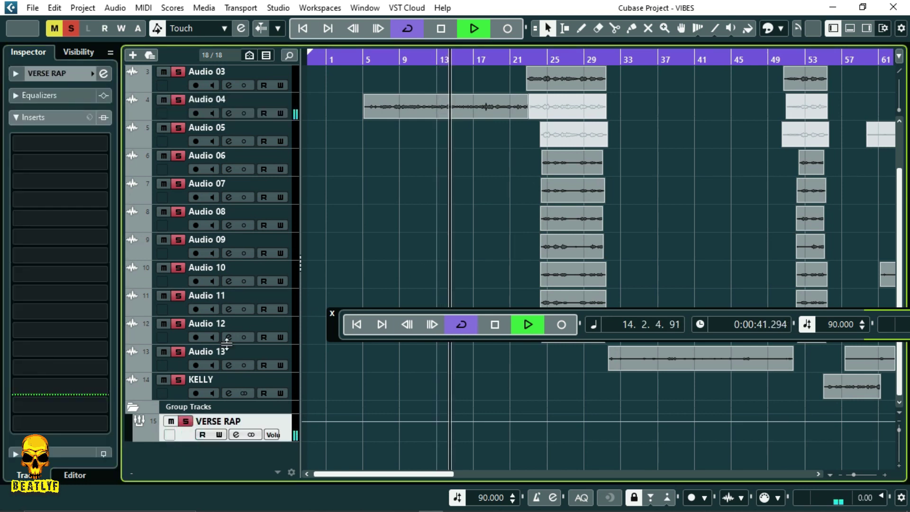
{"action": "right_click", "coordinate": [188, 451]}
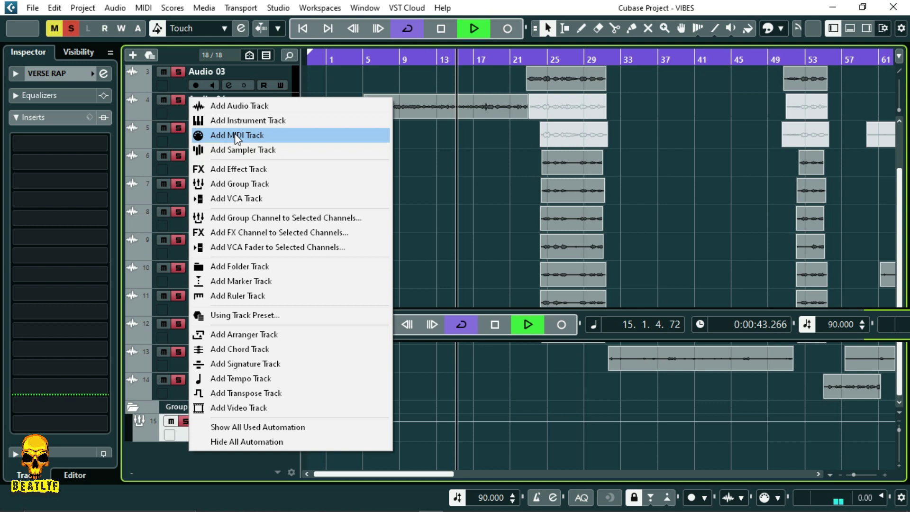
{"action": "left_click", "coordinate": [243, 185]}
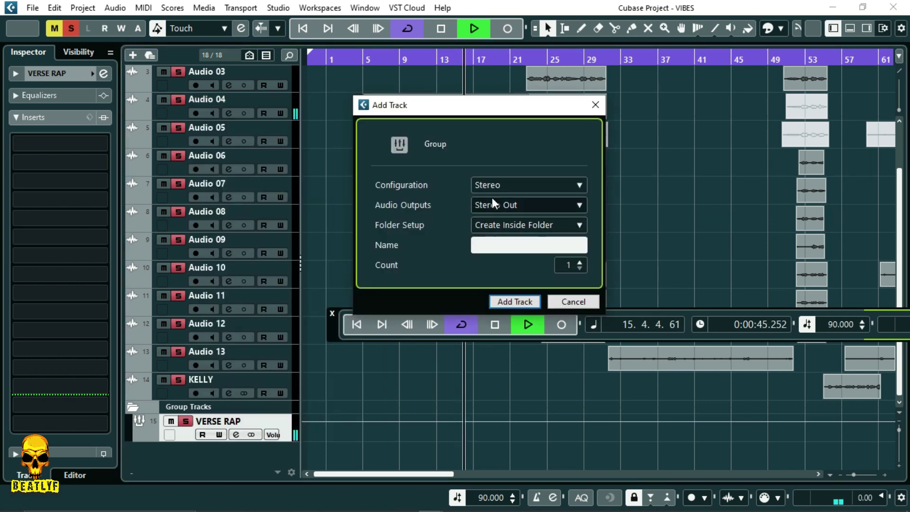
{"action": "left_click", "coordinate": [512, 245]}
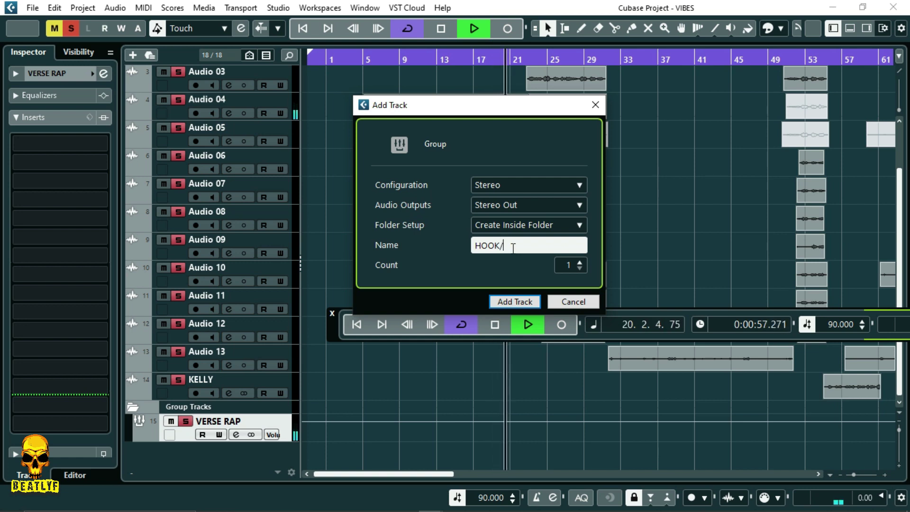
{"action": "type", "text": "ORUS"}
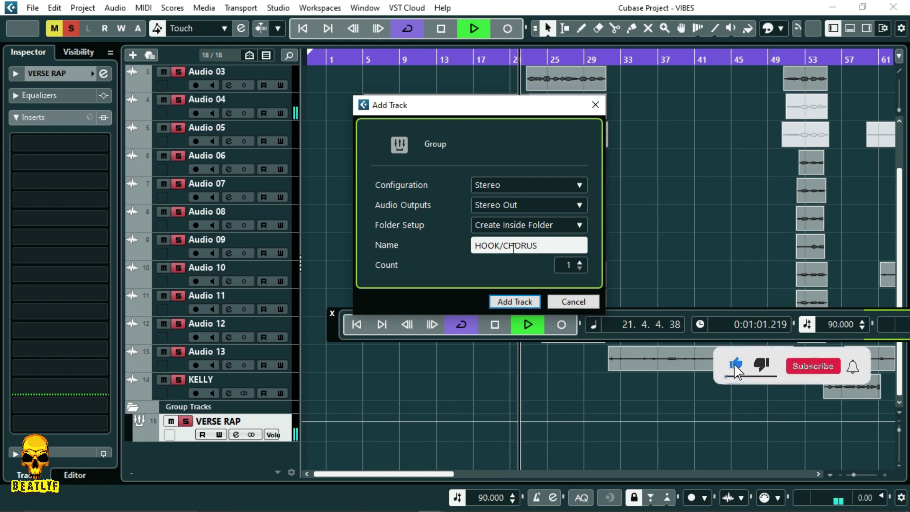
{"action": "left_click", "coordinate": [530, 303]}
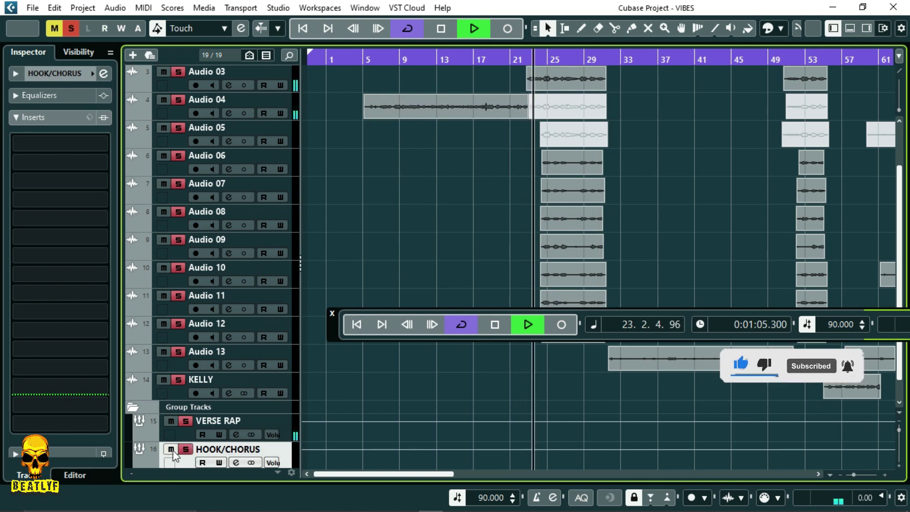
Step: Route the output of Audio 03 to the HOOK/CHORUS group and check the signal on the group track
{"action": "scroll", "coordinate": [158, 181], "scroll_direction": "up", "scroll_amount": 3}
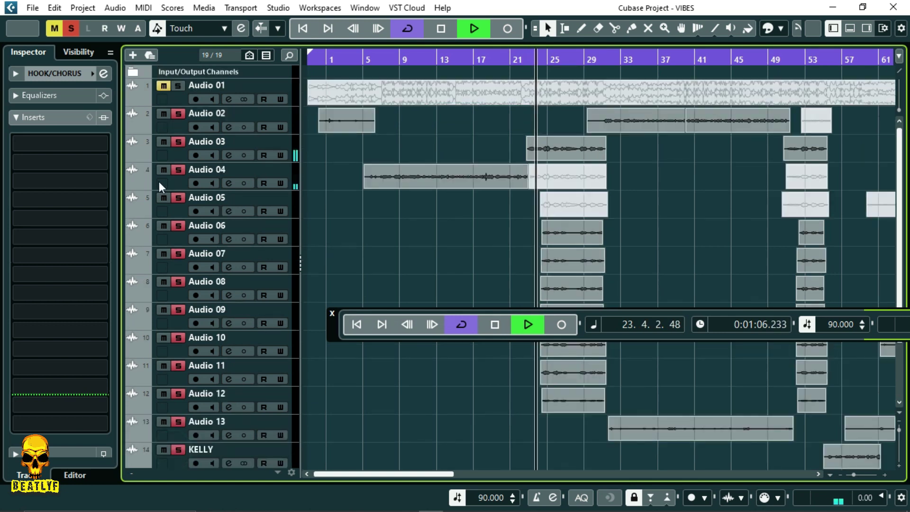
{"action": "left_click", "coordinate": [177, 156]}
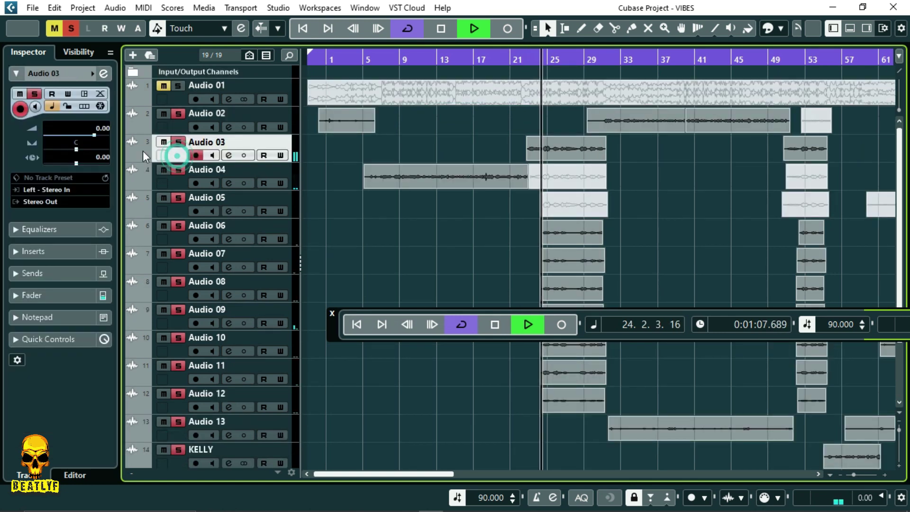
{"action": "left_click", "coordinate": [50, 201]}
{"action": "left_click", "coordinate": [87, 339]}
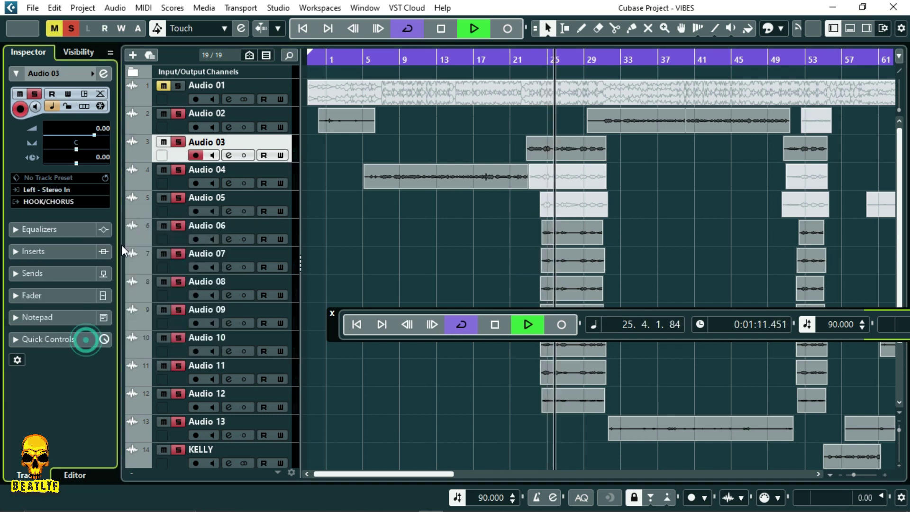
{"action": "scroll", "coordinate": [420, 220], "scroll_direction": "down", "scroll_amount": 3}
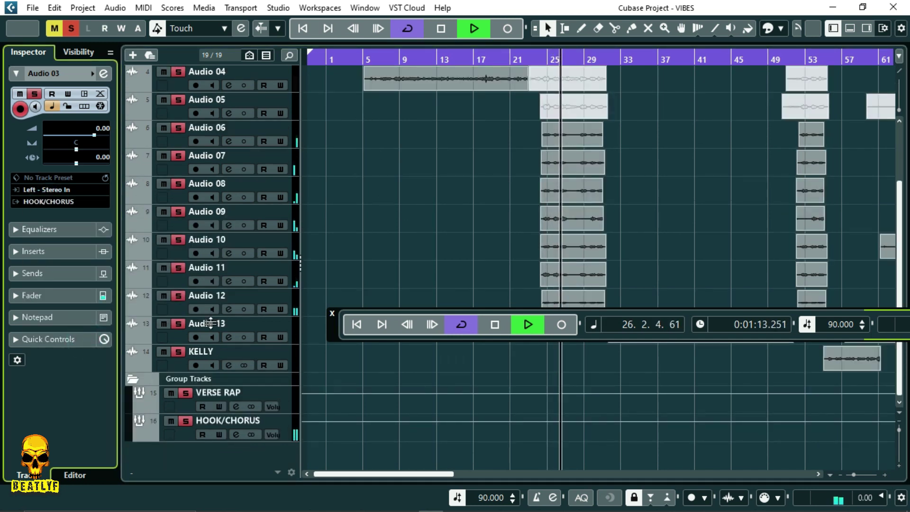
Step: Play the verse from about bar 5 and the hook from about bar 22 to check the levels of both groups
{"action": "key", "text": "space"}
{"action": "key", "text": "space"}
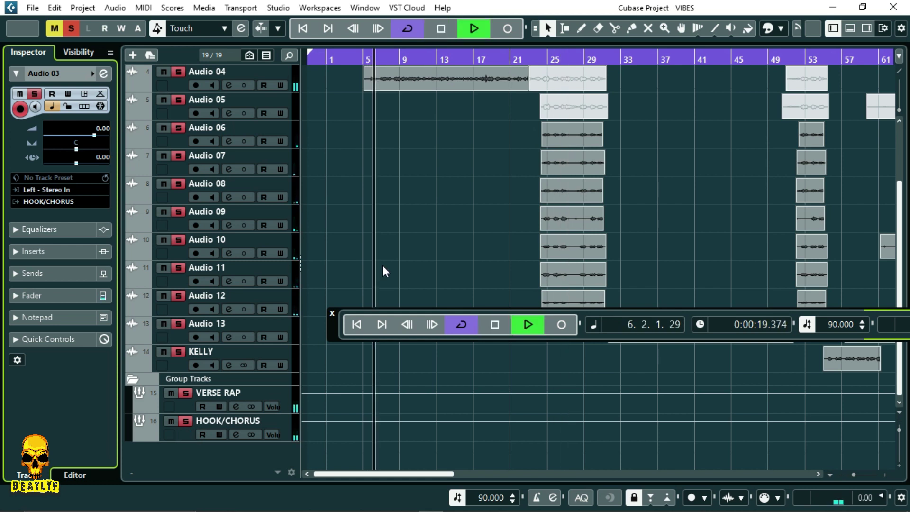
{"action": "key", "text": "space"}
{"action": "scroll", "coordinate": [492, 164], "scroll_direction": "up", "scroll_amount": 3}
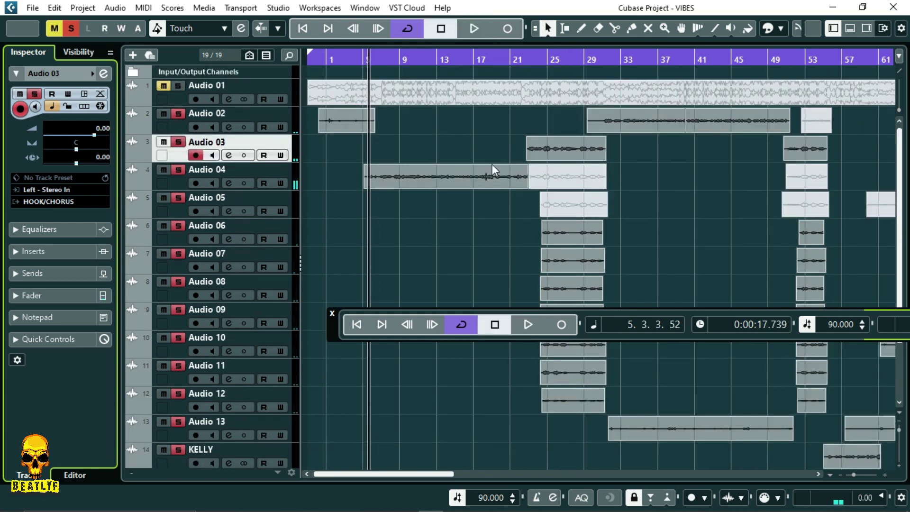
{"action": "left_click", "coordinate": [522, 63]}
{"action": "key", "text": "space"}
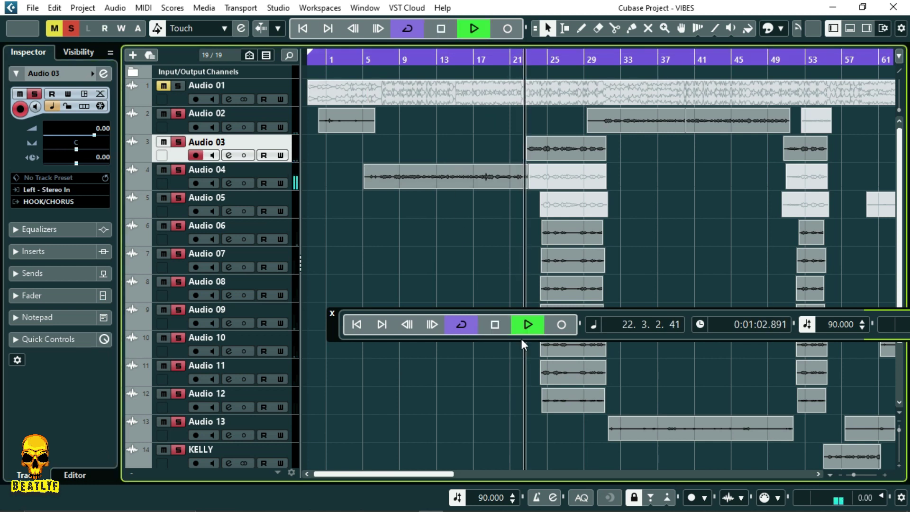
{"action": "scroll", "coordinate": [285, 404], "scroll_direction": "down", "scroll_amount": 3}
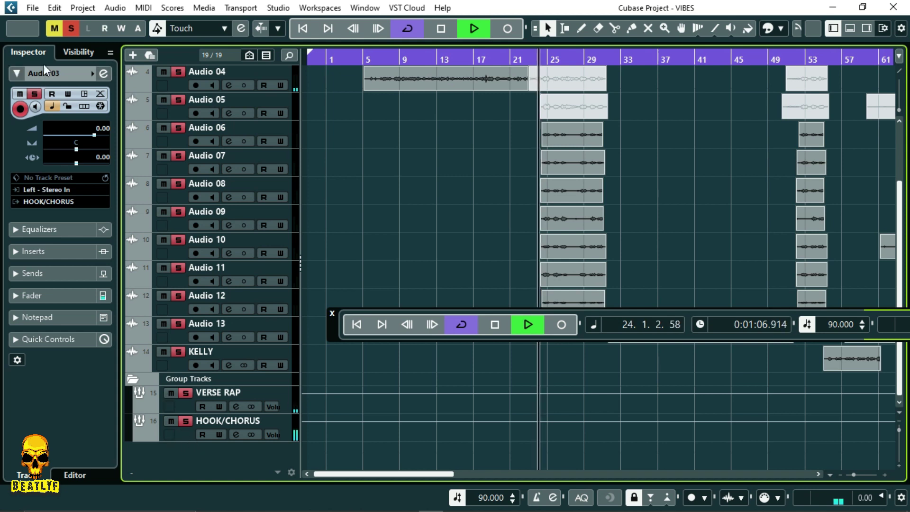
Step: Save the project and stop playback
{"action": "left_click", "coordinate": [33, 8]}
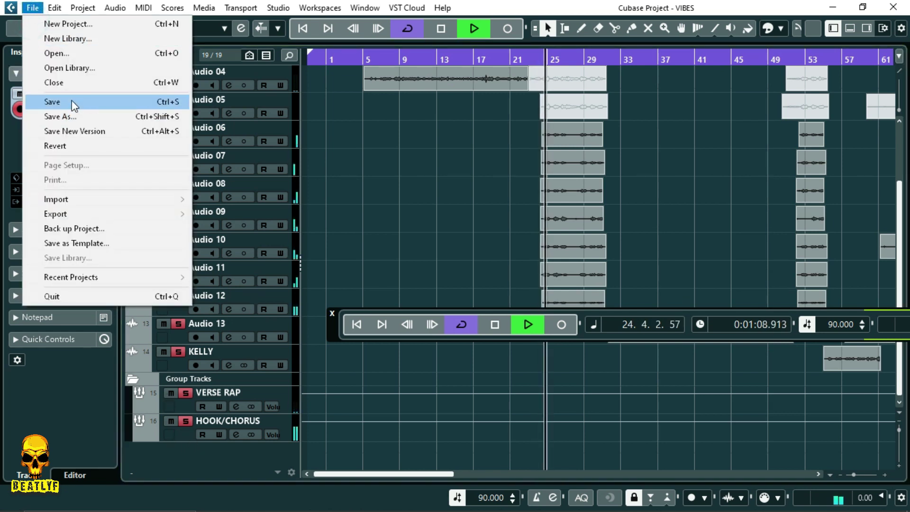
{"action": "left_click", "coordinate": [72, 100]}
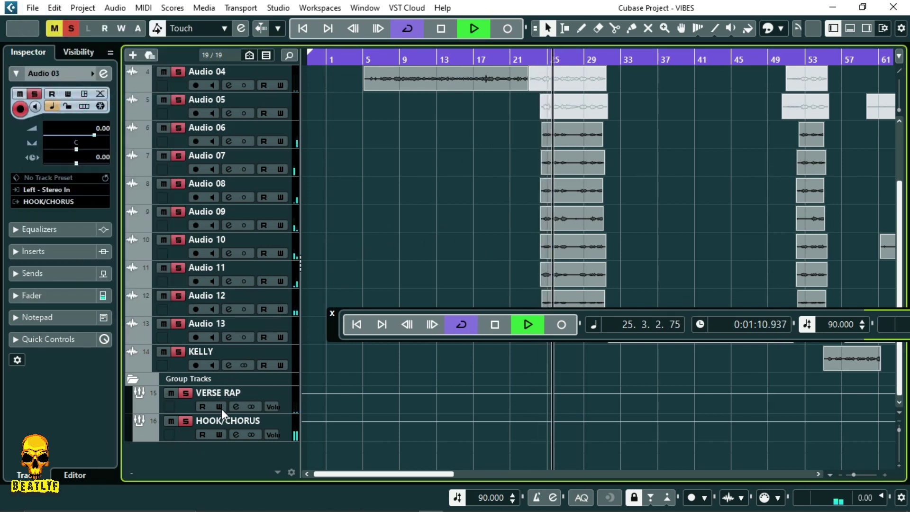
{"action": "key", "text": "space"}
Step: Add one stereo group track named BACKING VOX below HOOK/CHORUS, routed to Stereo Out
{"action": "left_click", "coordinate": [186, 436]}
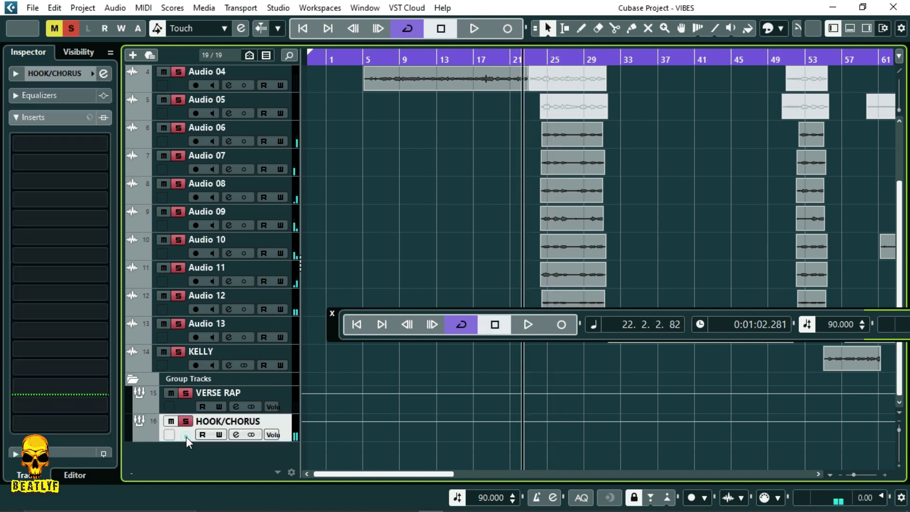
{"action": "right_click", "coordinate": [178, 459]}
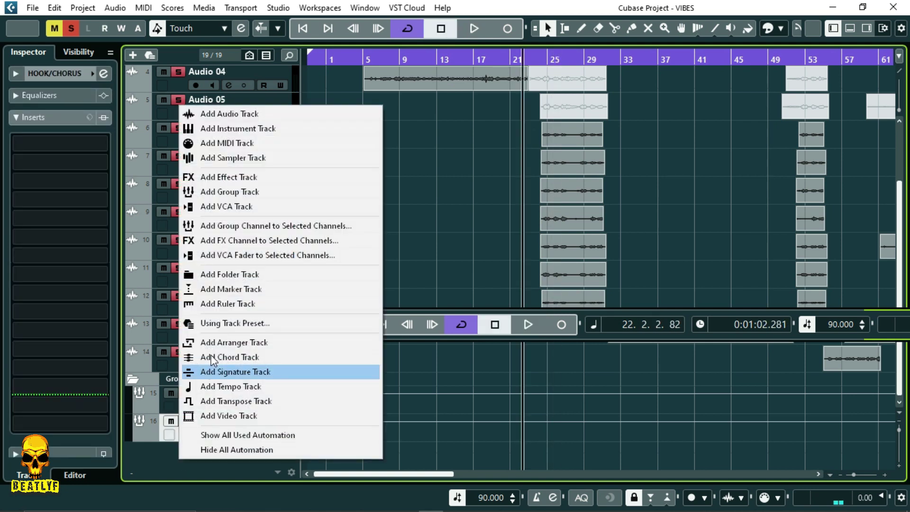
{"action": "left_click", "coordinate": [228, 187]}
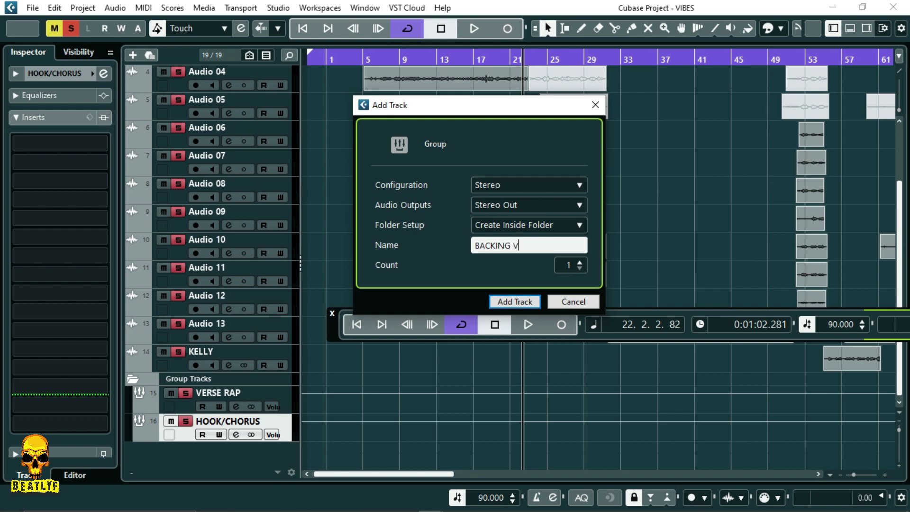
{"action": "type", "text": "X"}
{"action": "key", "text": "Return"}
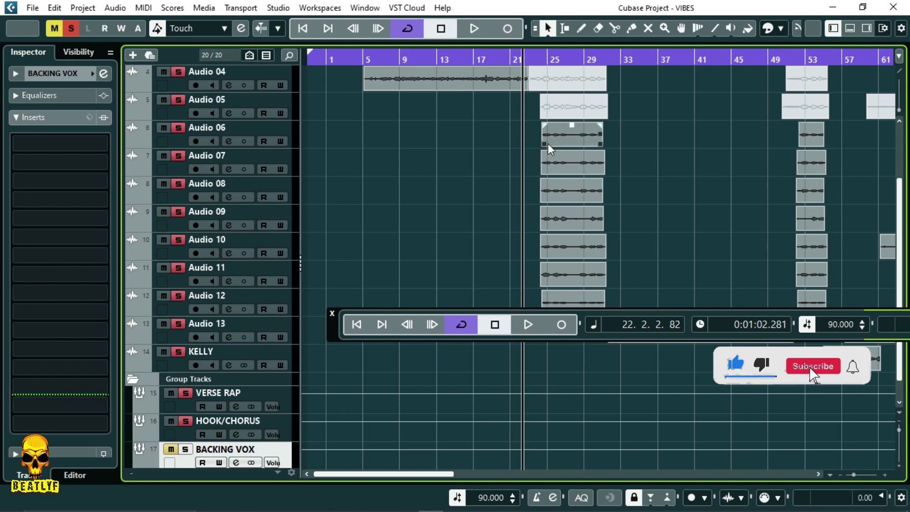
Step: Route the outputs of Audio 06 and Audio 07 to the BACKING VOX group
{"action": "left_click", "coordinate": [179, 138]}
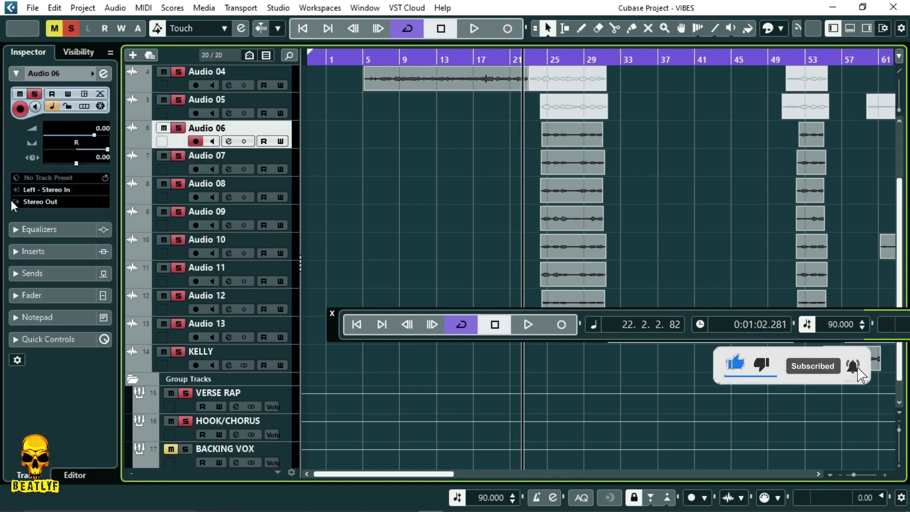
{"action": "left_click", "coordinate": [37, 202]}
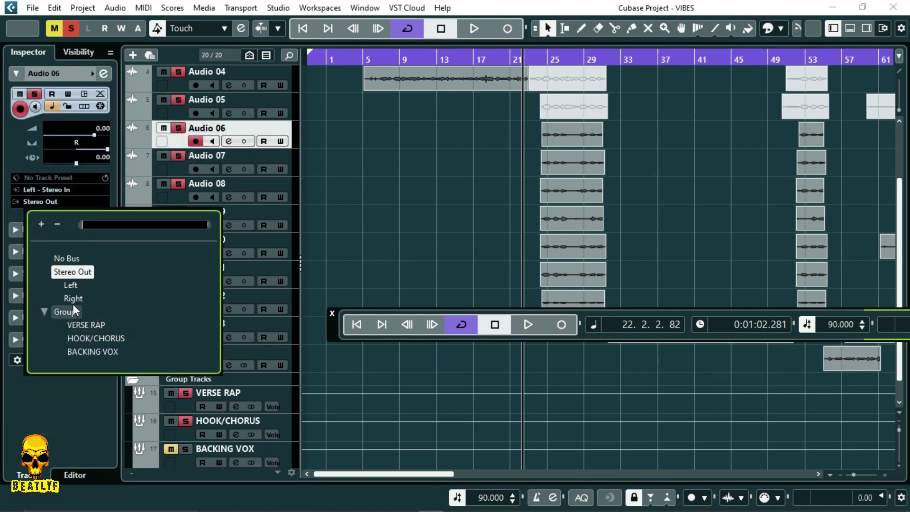
{"action": "left_click", "coordinate": [86, 352]}
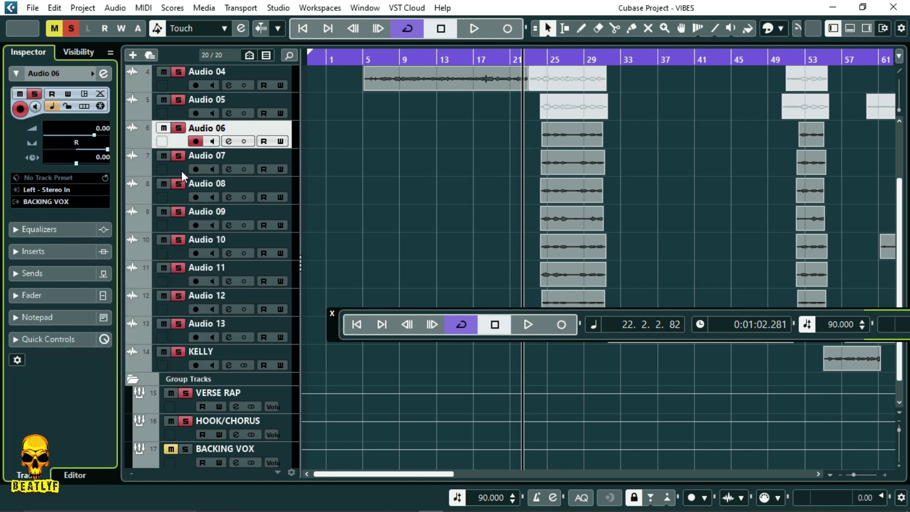
{"action": "left_click", "coordinate": [181, 174]}
{"action": "left_click", "coordinate": [49, 201]}
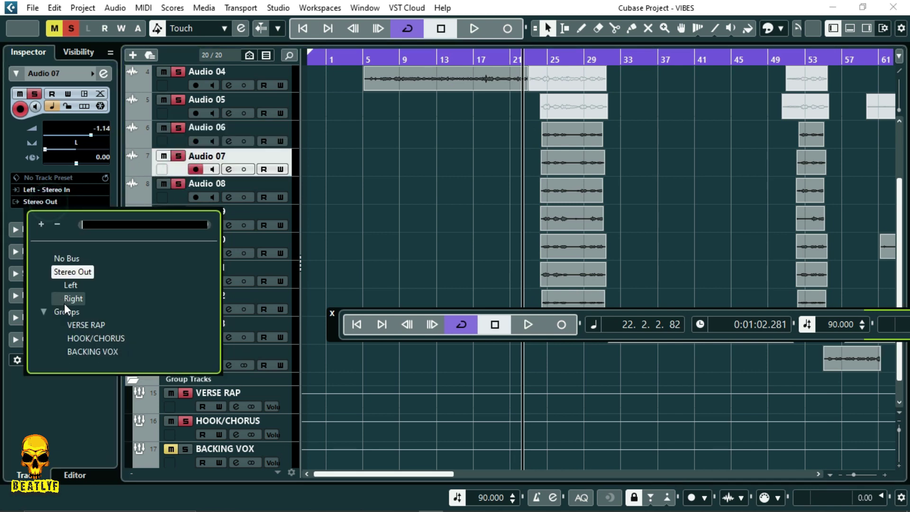
{"action": "left_click", "coordinate": [94, 354]}
Step: Route the outputs of Audio 08 and Audio 09 to the BACKING VOX group
{"action": "left_click", "coordinate": [172, 191]}
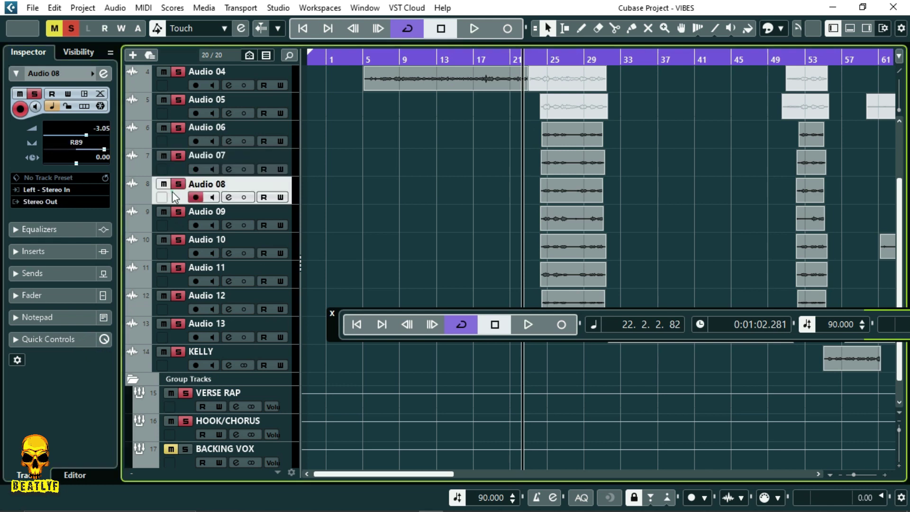
{"action": "left_click", "coordinate": [66, 201]}
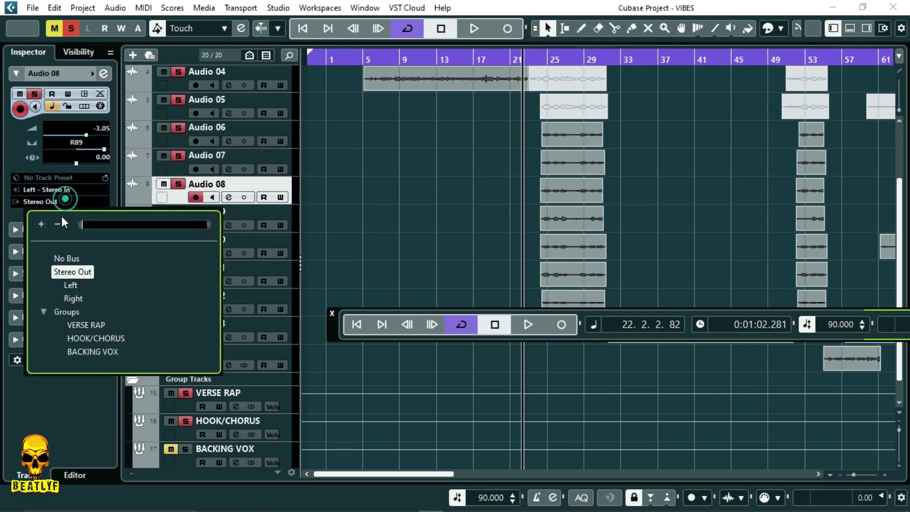
{"action": "left_click", "coordinate": [88, 352]}
{"action": "left_click", "coordinate": [178, 229]}
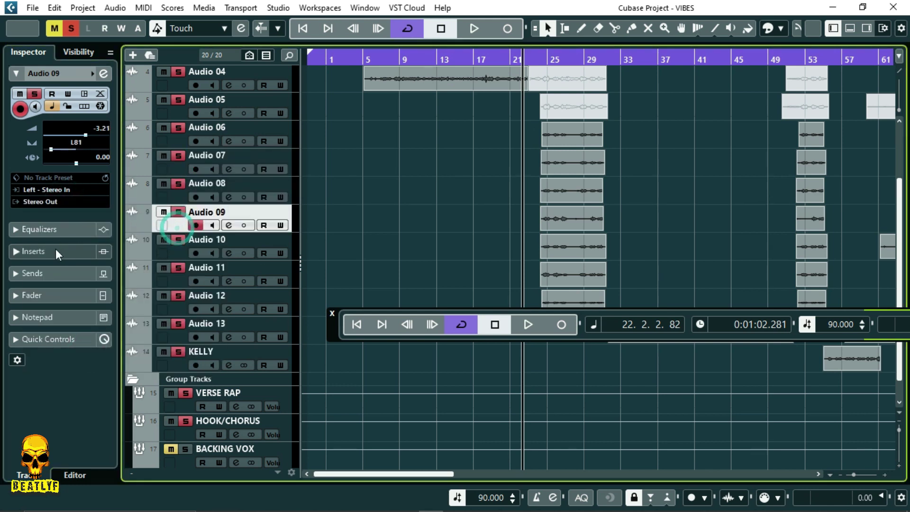
{"action": "left_click", "coordinate": [49, 201]}
{"action": "left_click", "coordinate": [86, 349]}
Step: Route the outputs of Audio 10 and Audio 11 to the BACKING VOX group
{"action": "left_click", "coordinate": [173, 252]}
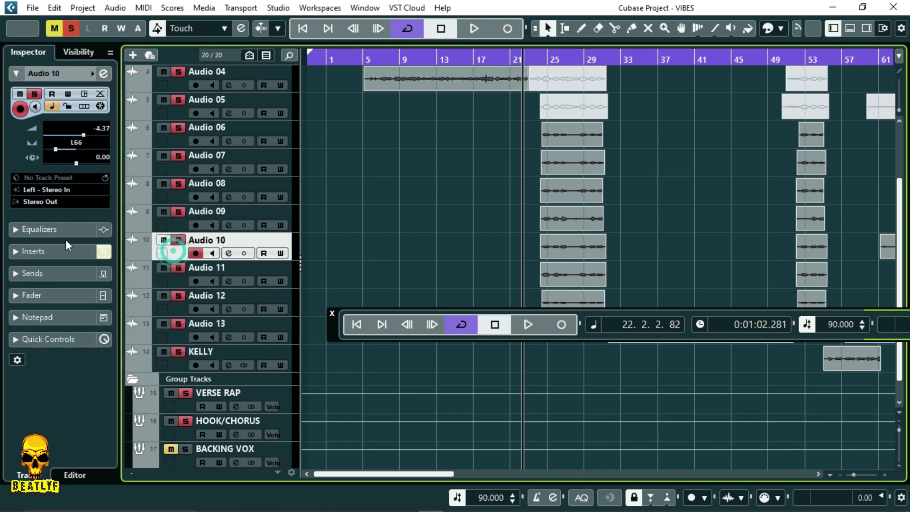
{"action": "left_click", "coordinate": [41, 201]}
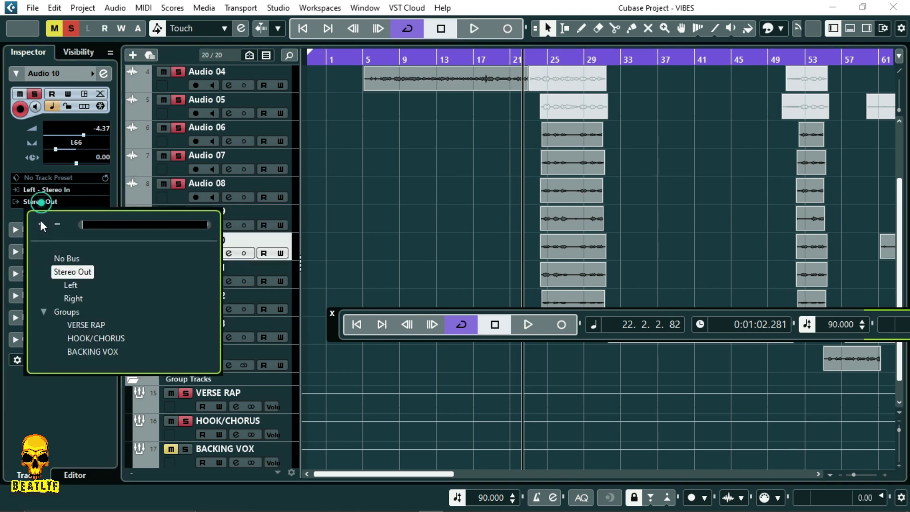
{"action": "left_click", "coordinate": [83, 352]}
{"action": "left_click", "coordinate": [177, 277]}
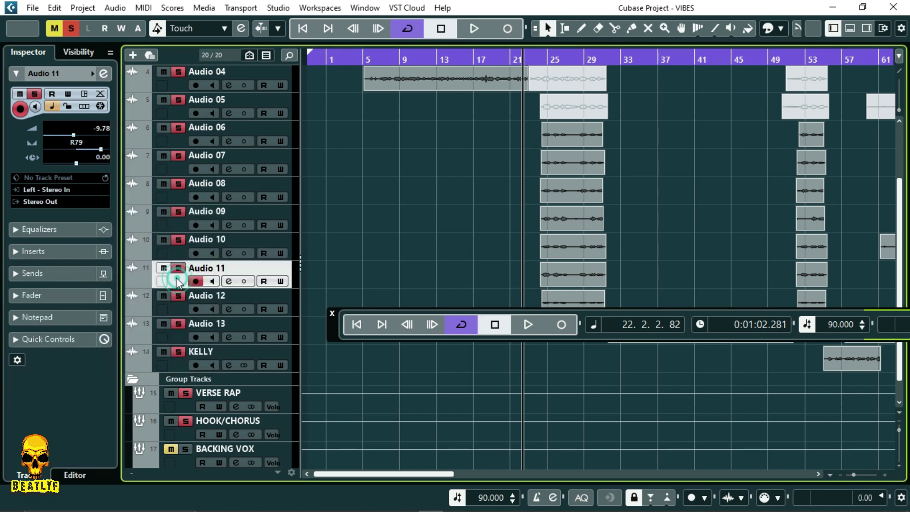
{"action": "left_click", "coordinate": [52, 202]}
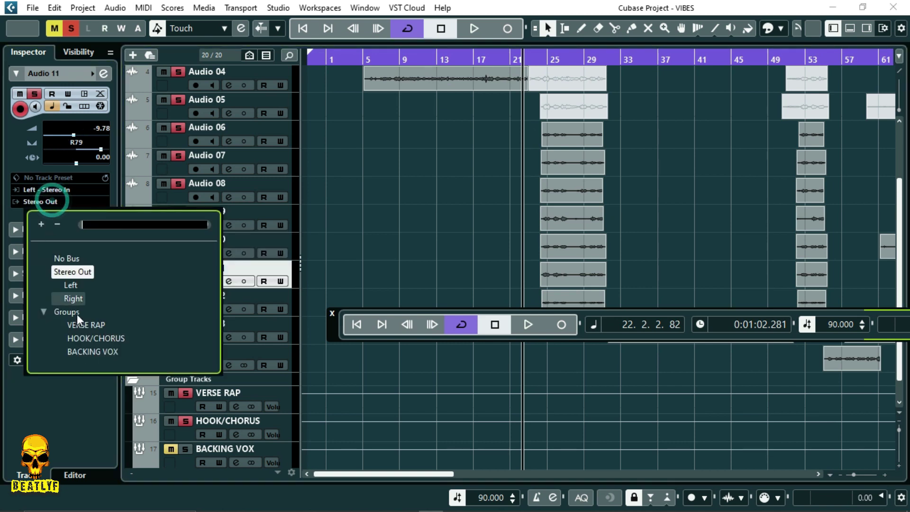
{"action": "left_click", "coordinate": [86, 351]}
Step: Move the floating transport clear of the lower tracks and route the output of Audio 12 to the HOOK/CHORUS group
{"action": "left_click_drag", "start_coordinate": [331, 332], "coordinate": [340, 418]}
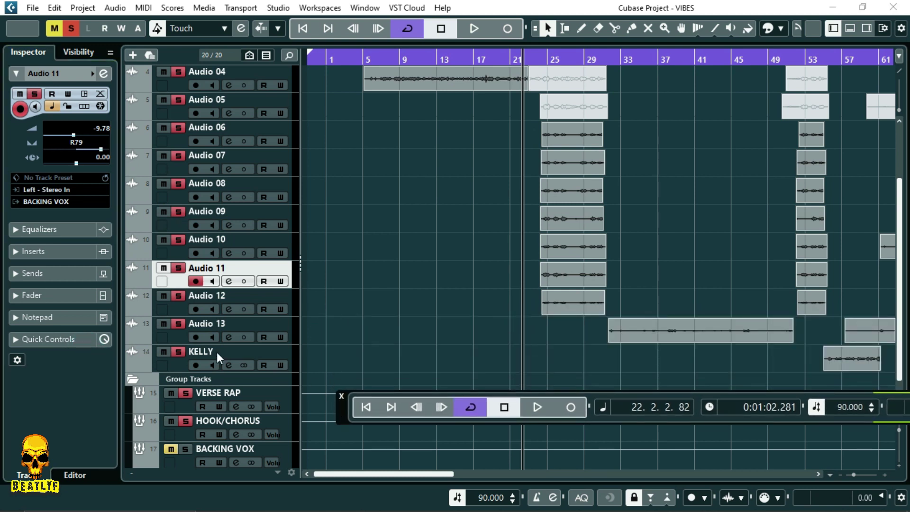
{"action": "left_click", "coordinate": [178, 308]}
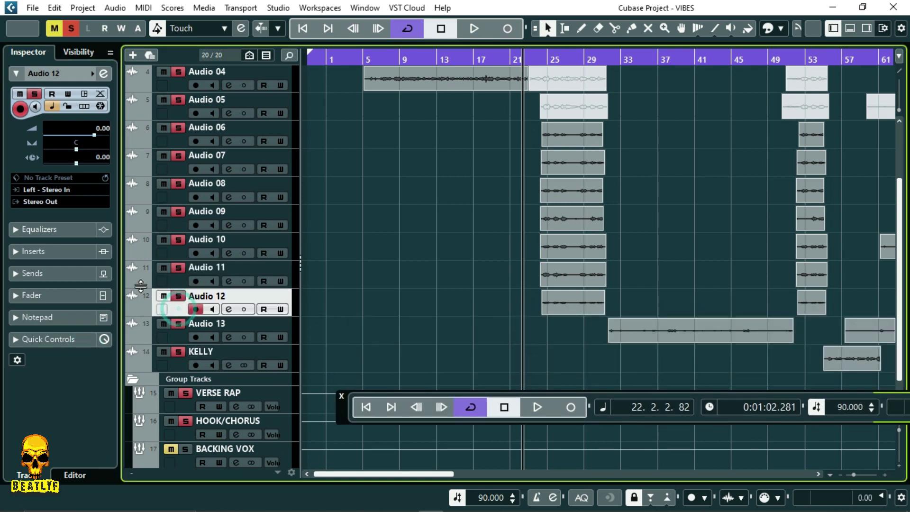
{"action": "left_click", "coordinate": [69, 202]}
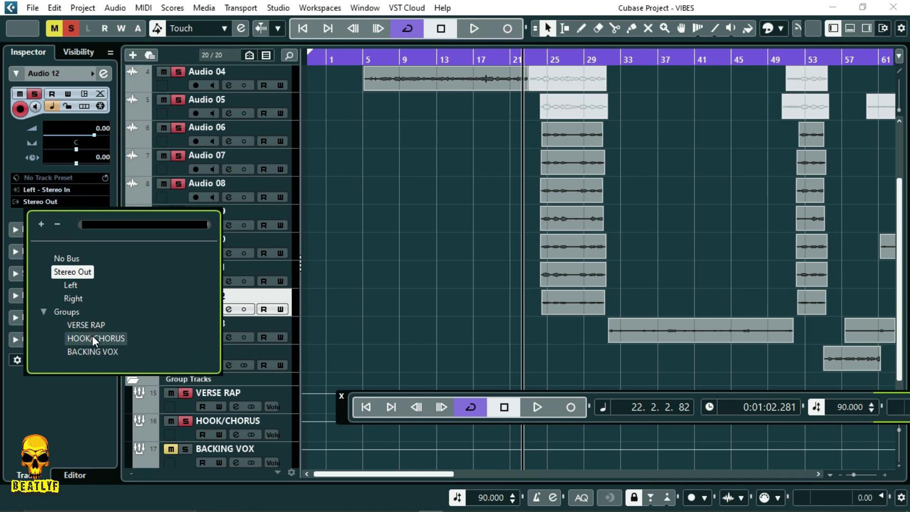
{"action": "left_click", "coordinate": [92, 338]}
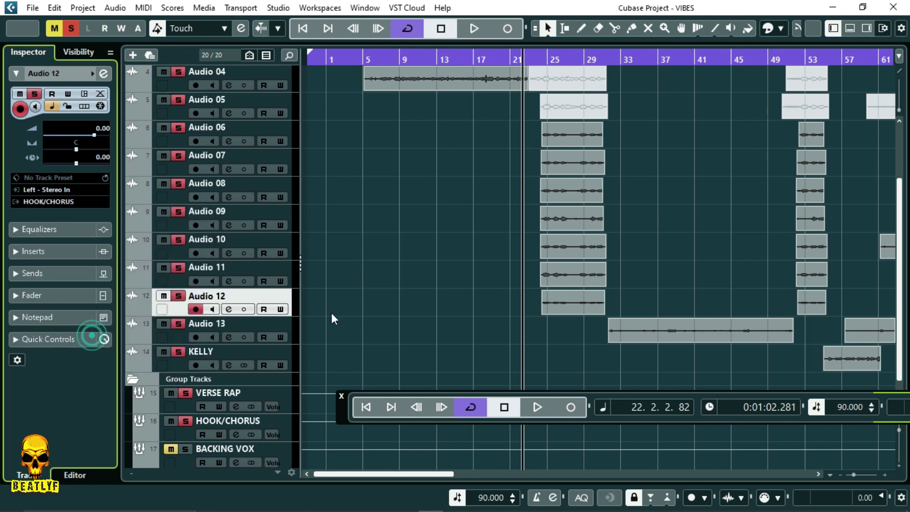
Step: Play the hook from about bar 22, unmute the BACKING VOX group and briefly mute HOOK/CHORUS to hear the backing vocals
{"action": "key", "text": "space"}
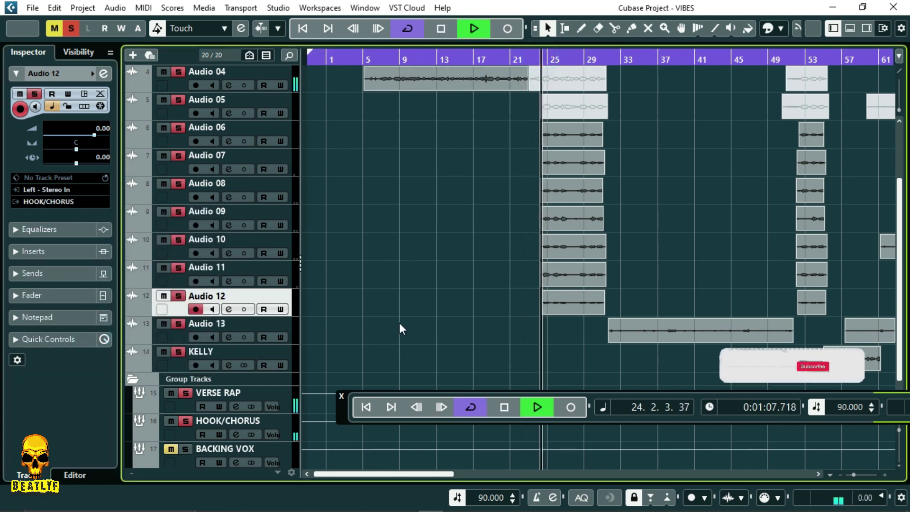
{"action": "scroll", "coordinate": [399, 329], "scroll_direction": "down", "scroll_amount": 1}
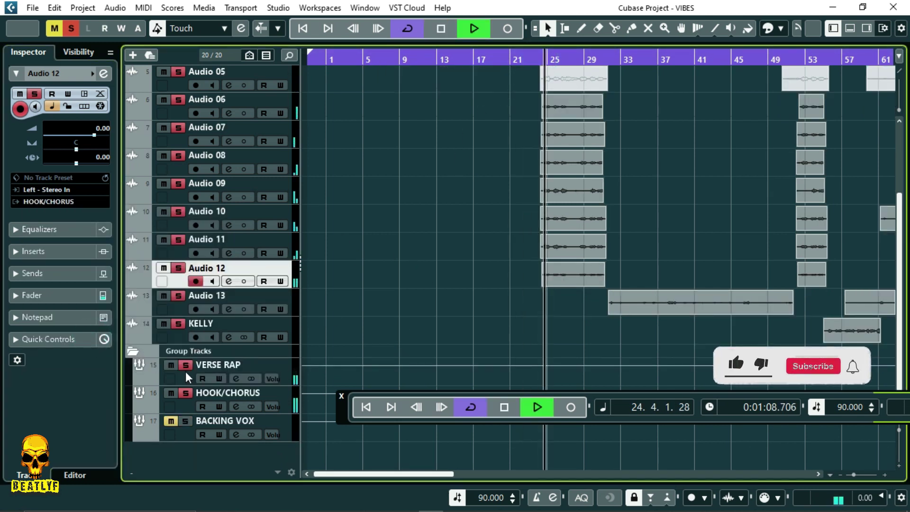
{"action": "left_click", "coordinate": [171, 421]}
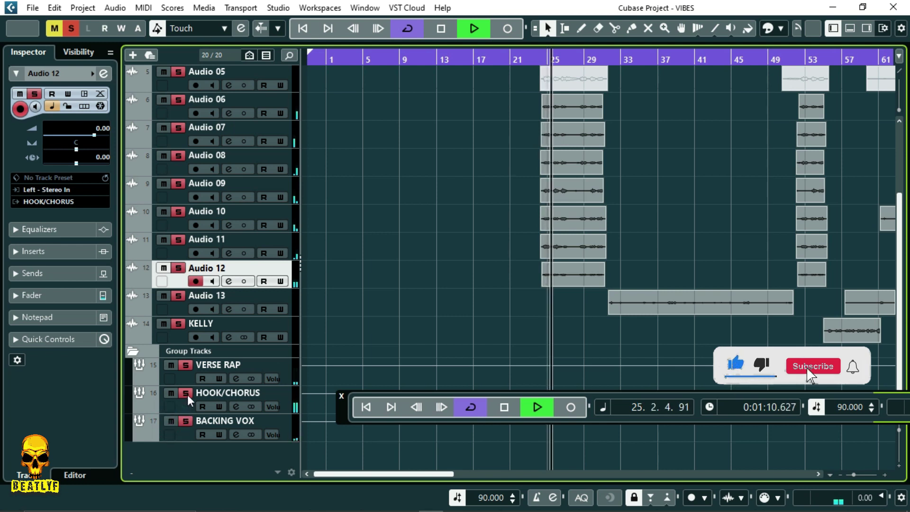
{"action": "left_click", "coordinate": [171, 393]}
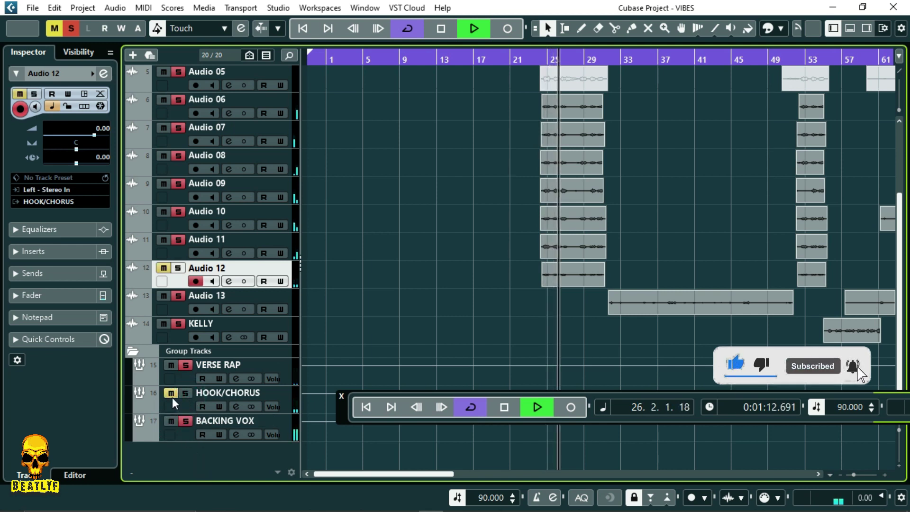
{"action": "left_click", "coordinate": [171, 393]}
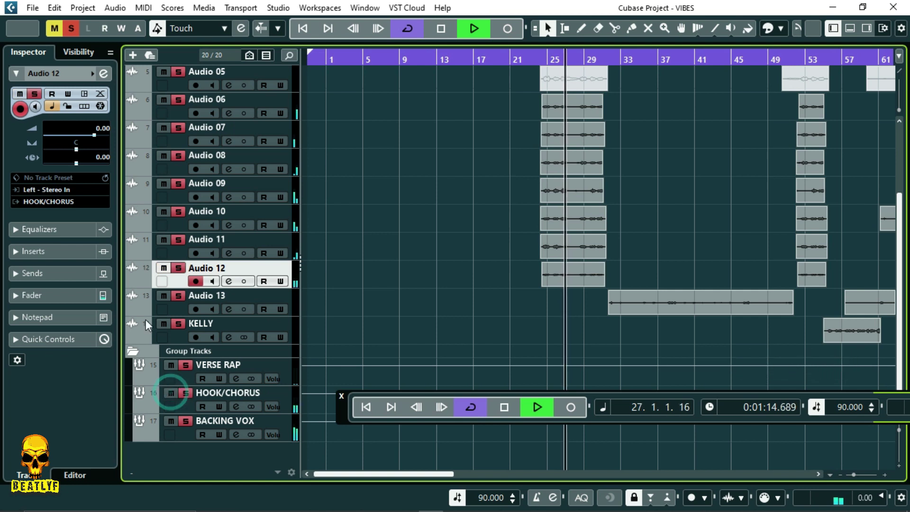
Step: Save the project
{"action": "left_click", "coordinate": [26, 12]}
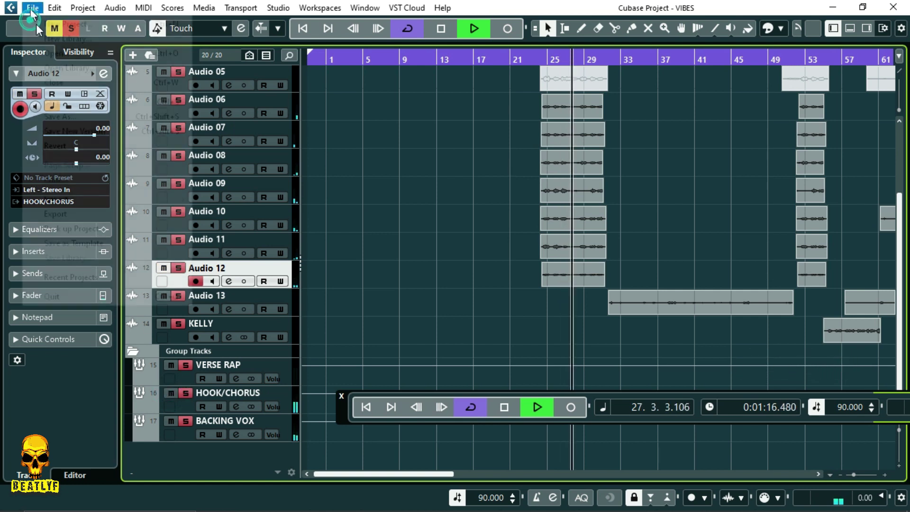
{"action": "left_click", "coordinate": [79, 97]}
Step: Play the verse from about bar 5 with BACKING VOX and HOOK/CHORUS unsoloed, leaving only the VERSE RAP group soloed, and stop playback
{"action": "scroll", "coordinate": [442, 256], "scroll_direction": "up", "scroll_amount": 5}
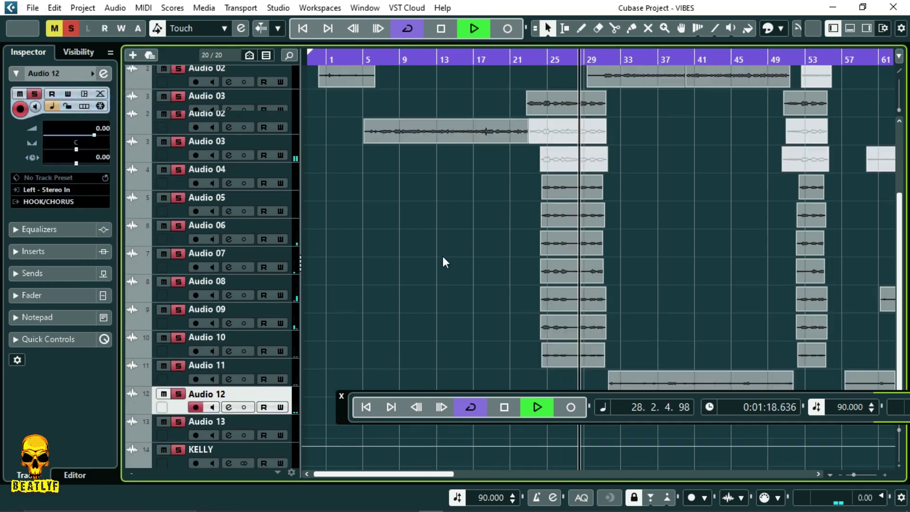
{"action": "left_click", "coordinate": [368, 58]}
{"action": "scroll", "coordinate": [353, 356], "scroll_direction": "down", "scroll_amount": 4}
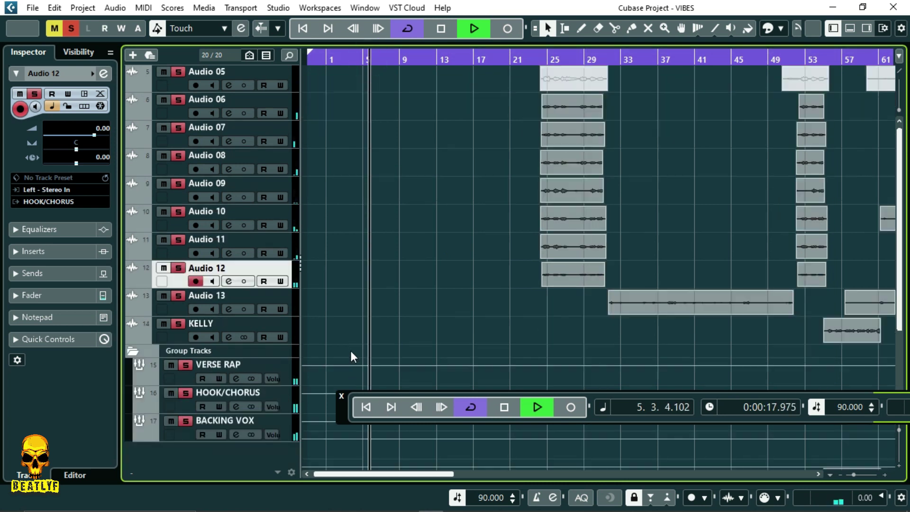
{"action": "left_click", "coordinate": [185, 421]}
{"action": "left_click", "coordinate": [186, 393]}
{"action": "left_click", "coordinate": [183, 375]}
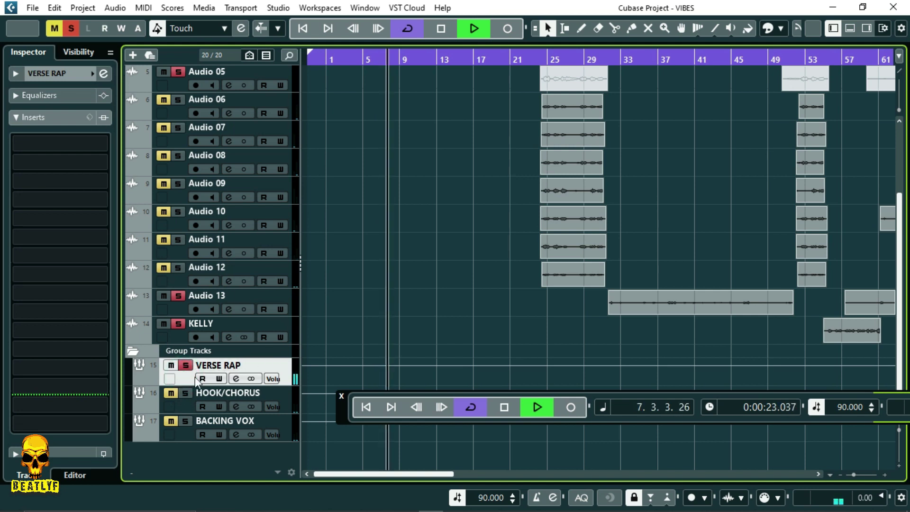
{"action": "key", "text": "space"}
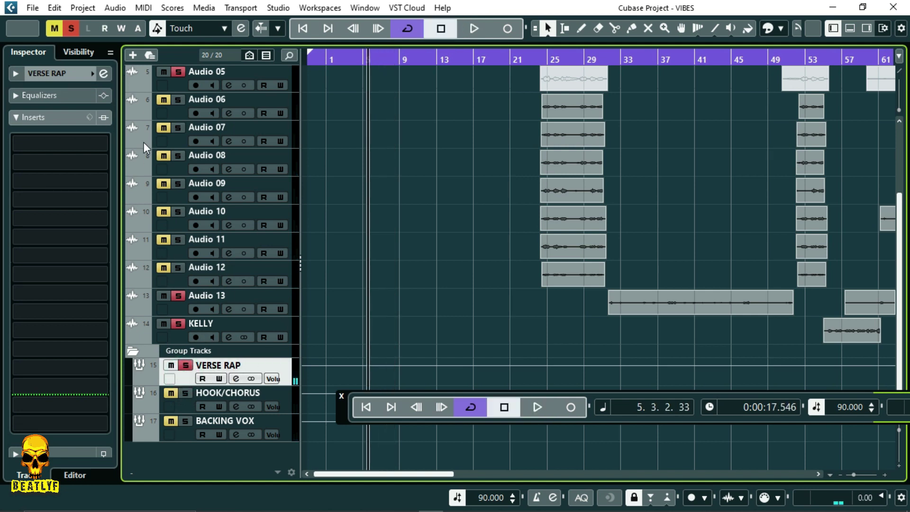
Step: Load a male lead vocal equalizer preset on the VERSE RAP channel, comparing Lead Vox Male with Lead Vox Male II
{"action": "left_click", "coordinate": [102, 74]}
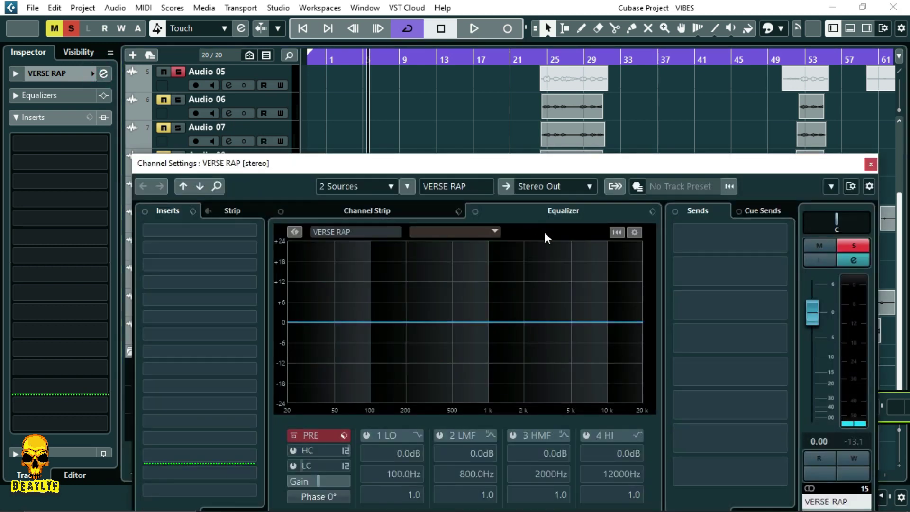
{"action": "left_click", "coordinate": [652, 210]}
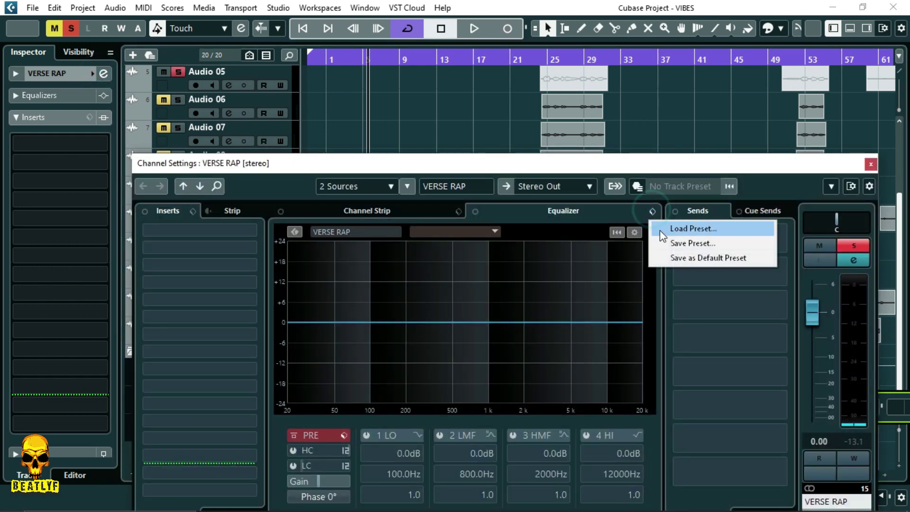
{"action": "left_click", "coordinate": [663, 232]}
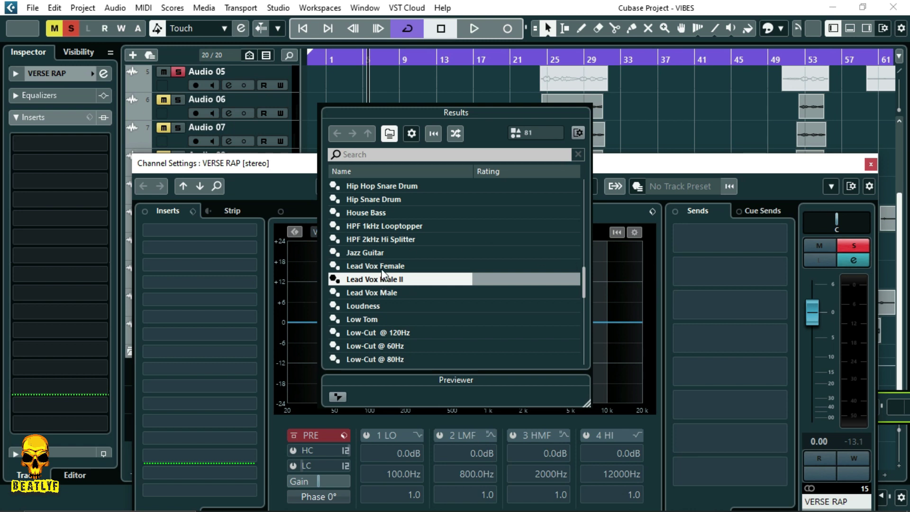
{"action": "left_click", "coordinate": [374, 294]}
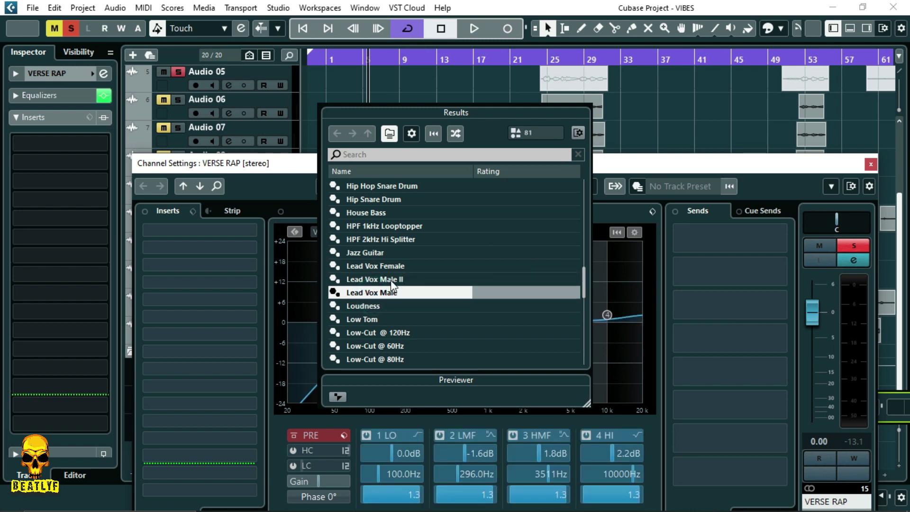
{"action": "left_click", "coordinate": [391, 280]}
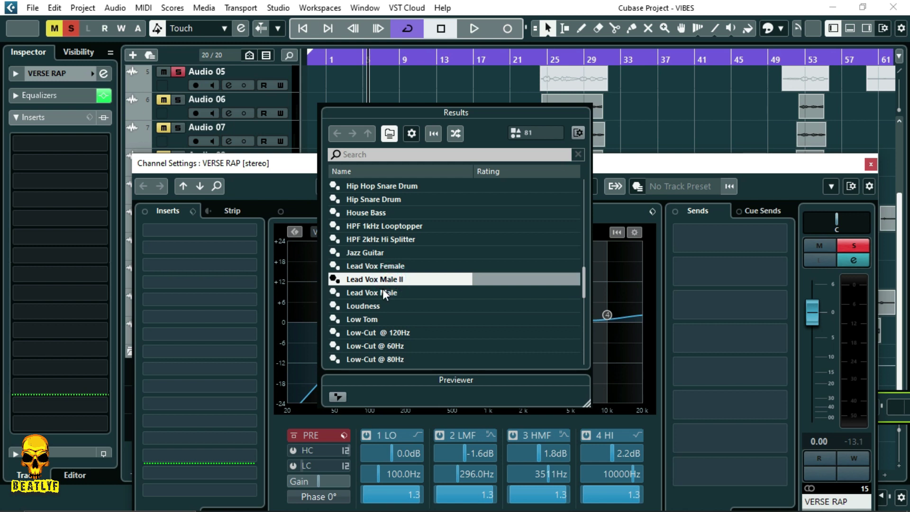
{"action": "left_click", "coordinate": [744, 168]}
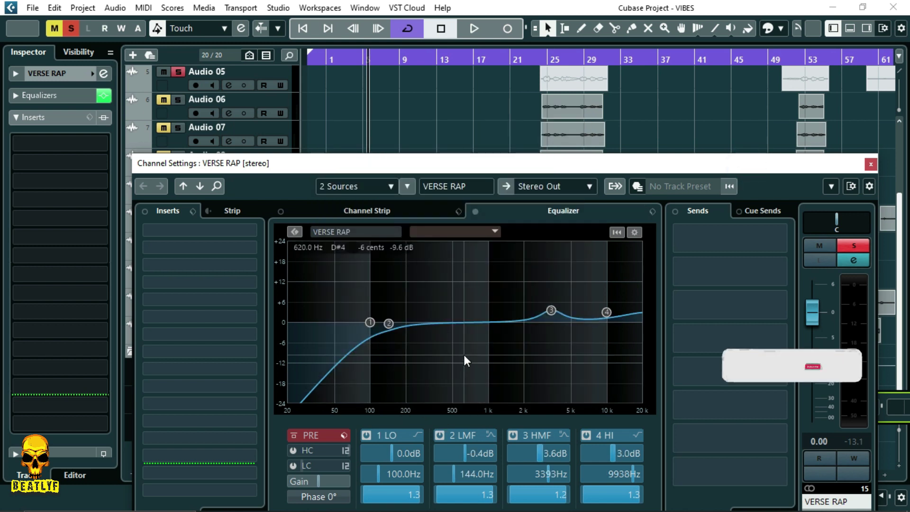
Step: Play the verse and, on the VERSE RAP equalizer, set the low band's Q to about 7.0 and the low-mid band to about -8.3 dB at 206 Hz
{"action": "key", "text": "space"}
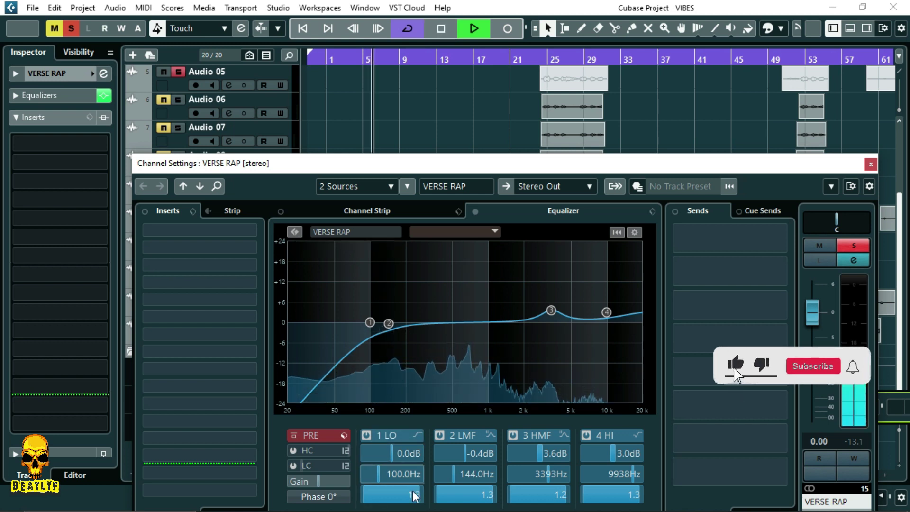
{"action": "left_click_drag", "start_coordinate": [418, 499], "coordinate": [463, 496]}
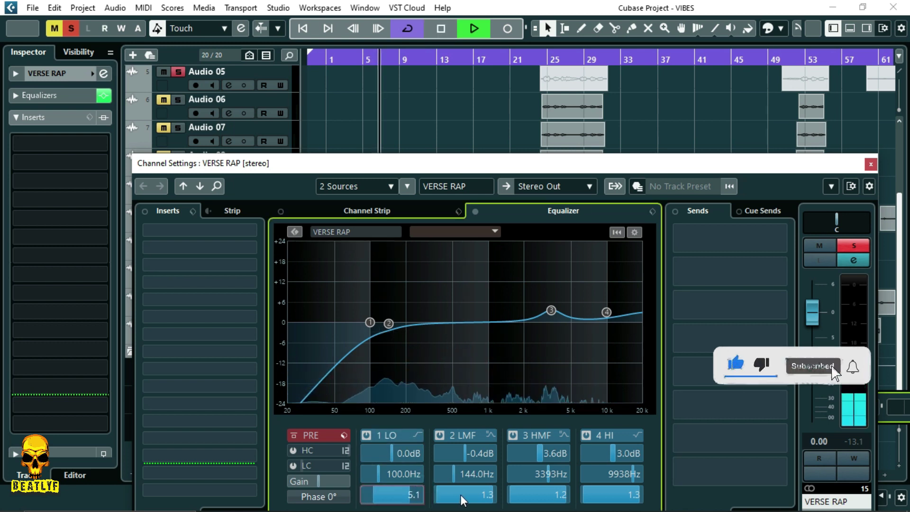
{"action": "left_click_drag", "start_coordinate": [386, 323], "coordinate": [408, 349]}
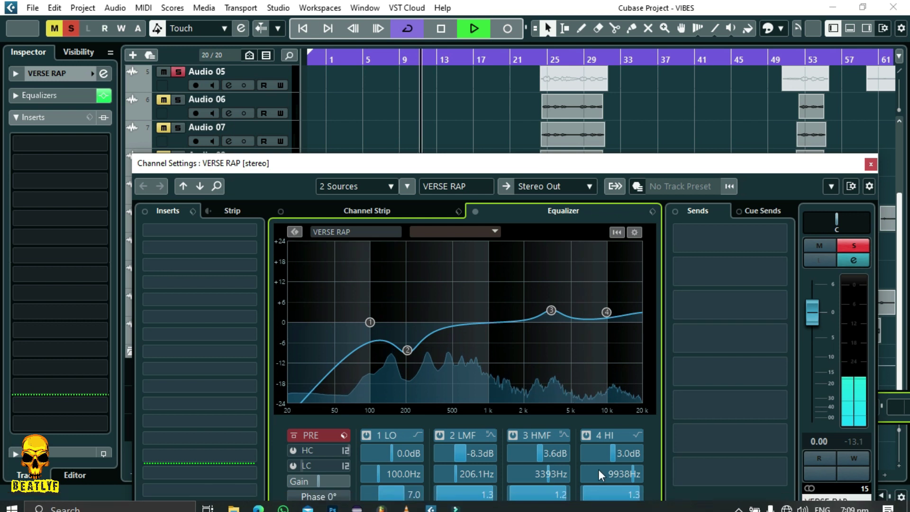
Step: Set the high-mid band to about -5.5 dB at 2482 Hz with Q 4.2, and the high band to a peak filter at about -0.8 dB, 15235 Hz
{"action": "left_click_drag", "start_coordinate": [564, 495], "coordinate": [583, 498]}
{"action": "left_click_drag", "start_coordinate": [551, 310], "coordinate": [536, 341]}
{"action": "mouse_move", "coordinate": [605, 308]}
{"action": "left_mouse_down"}
{"action": "mouse_move", "coordinate": [633, 308]}
{"action": "mouse_move", "coordinate": [622, 306]}
{"action": "left_mouse_up"}
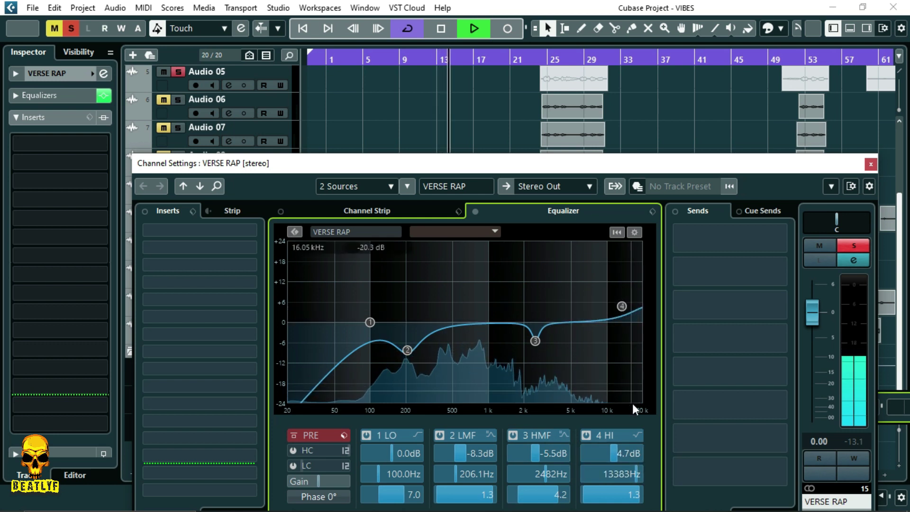
{"action": "left_click", "coordinate": [636, 435]}
{"action": "left_click", "coordinate": [680, 381]}
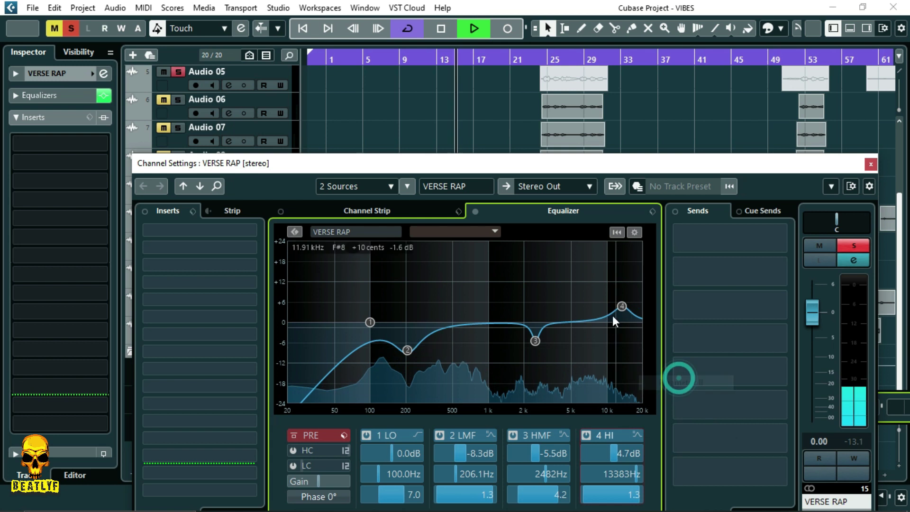
{"action": "left_click", "coordinate": [617, 309]}
{"action": "mouse_move", "coordinate": [618, 312]}
{"action": "left_mouse_down"}
{"action": "mouse_move", "coordinate": [632, 340]}
{"action": "mouse_move", "coordinate": [628, 325]}
{"action": "left_mouse_up"}
Step: While replaying from about bar 9, set the EQ bands to about 0.6 dB at 163 Hz, -8.9 dB at 320 Hz and -2.4 dB at 14095 Hz
{"action": "left_click_drag", "start_coordinate": [370, 322], "coordinate": [430, 351]}
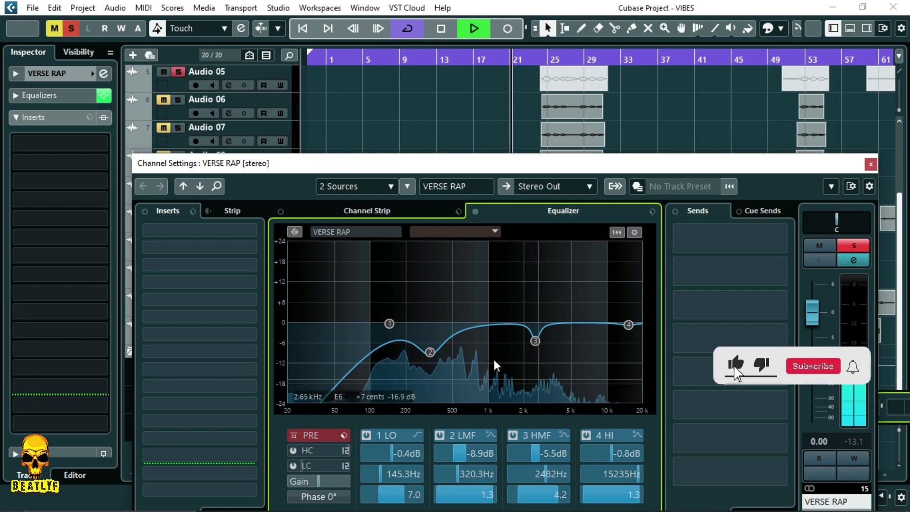
{"action": "mouse_move", "coordinate": [627, 324]}
{"action": "left_mouse_down"}
{"action": "mouse_move", "coordinate": [623, 315]}
{"action": "mouse_move", "coordinate": [625, 330]}
{"action": "left_mouse_up"}
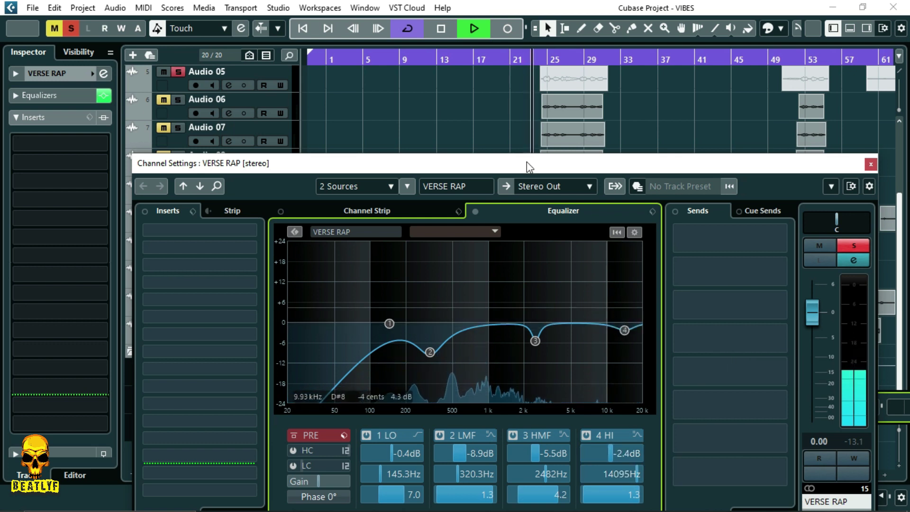
{"action": "left_click", "coordinate": [401, 59]}
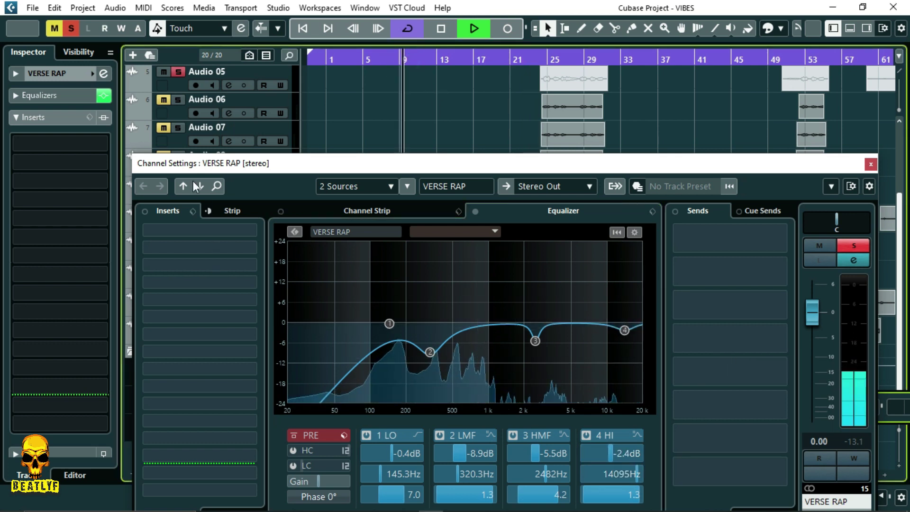
{"action": "left_click_drag", "start_coordinate": [388, 322], "coordinate": [395, 320]}
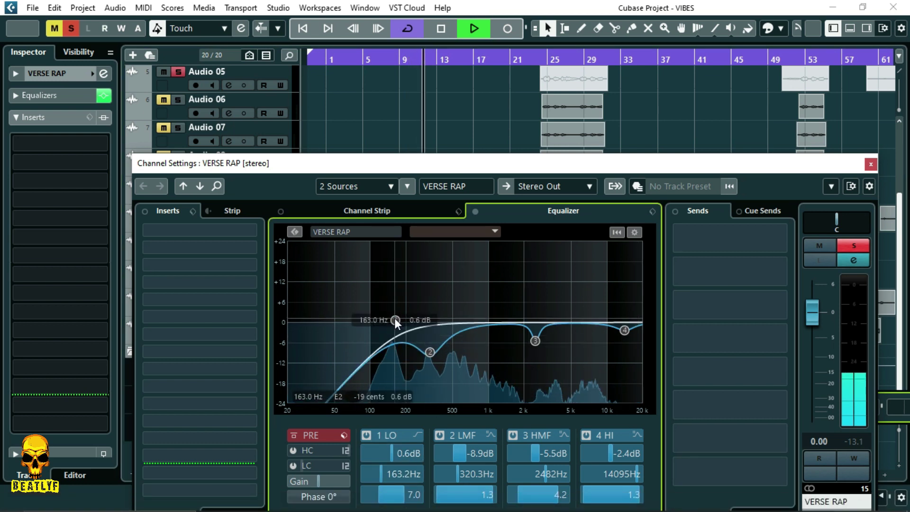
Step: Close the VERSE RAP channel settings, save the project and stop playback
{"action": "left_click", "coordinate": [870, 164]}
{"action": "left_click", "coordinate": [32, 8]}
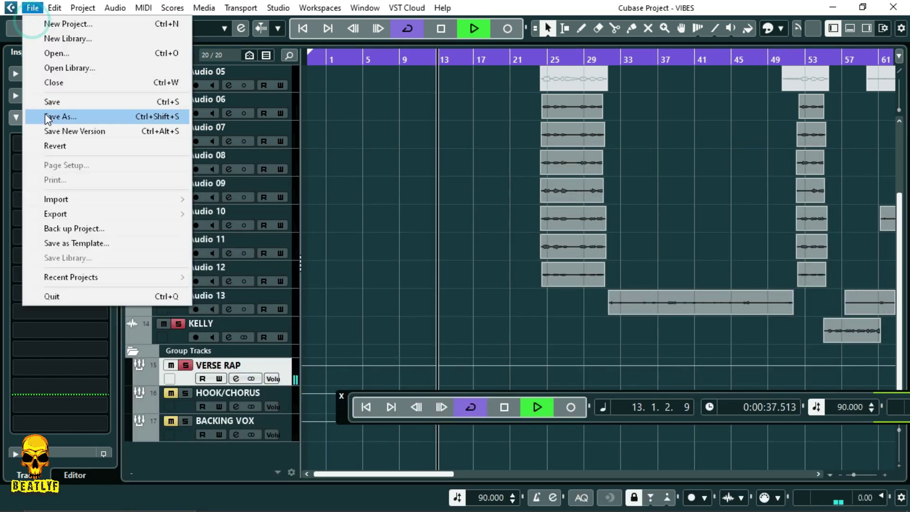
{"action": "left_click", "coordinate": [59, 99]}
{"action": "key", "text": "space"}
Step: Insert the Gate dynamics effect in the first insert slot of the VERSE RAP channel
{"action": "scroll", "coordinate": [428, 231], "scroll_direction": "up", "scroll_amount": 5}
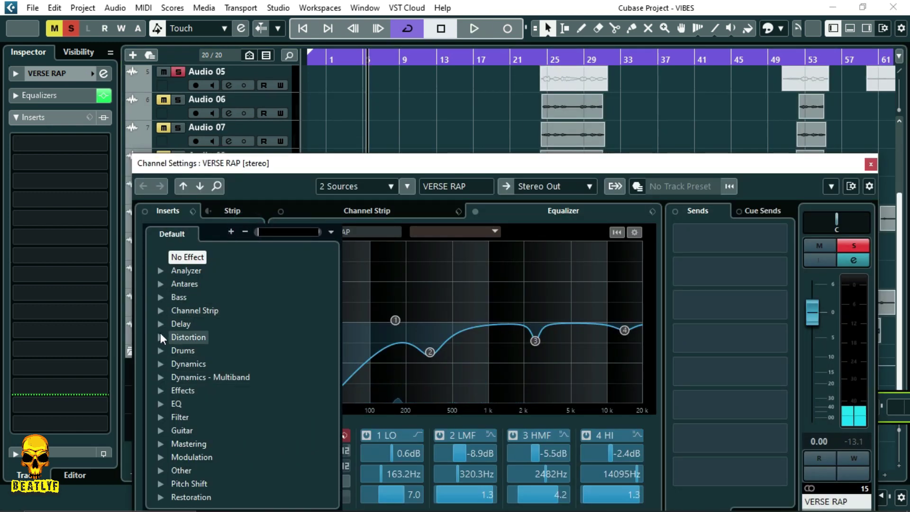
{"action": "left_click", "coordinate": [161, 323]}
{"action": "left_click", "coordinate": [160, 323]}
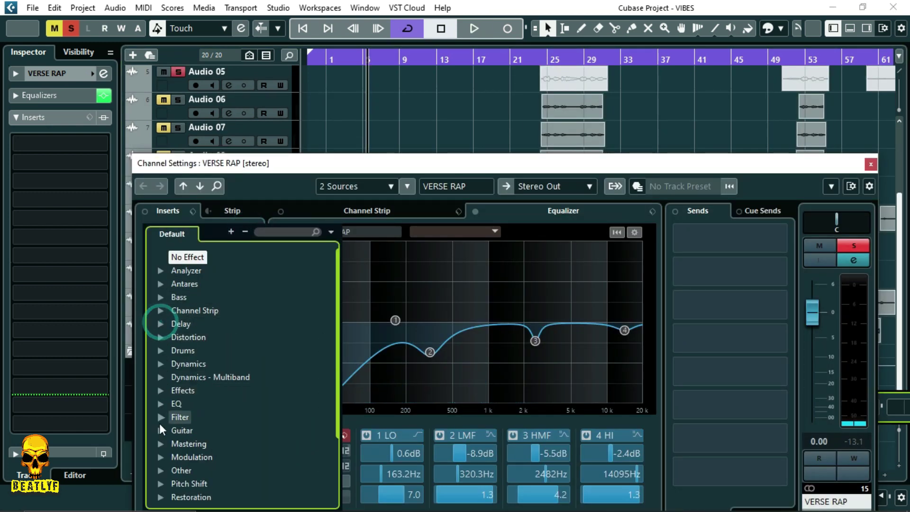
{"action": "left_click", "coordinate": [161, 364]}
{"action": "scroll", "coordinate": [194, 386], "scroll_direction": "down", "scroll_amount": 7}
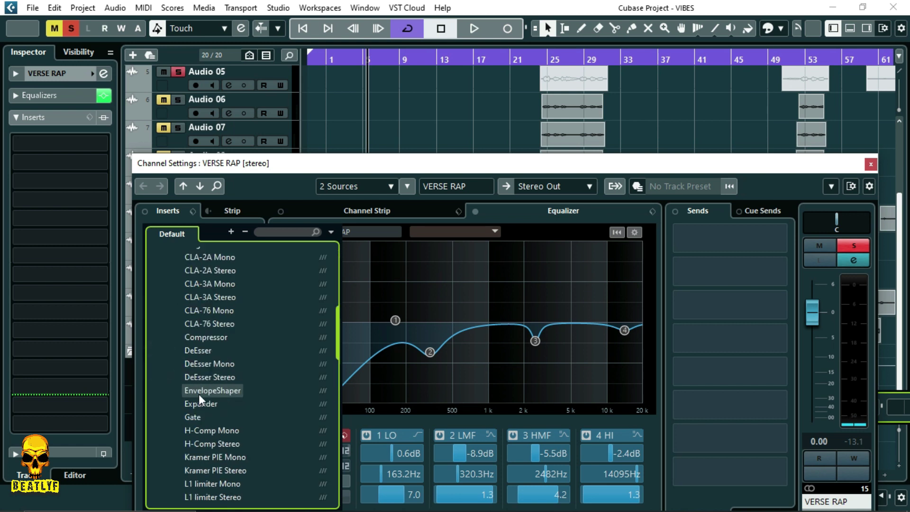
{"action": "left_click", "coordinate": [186, 354]}
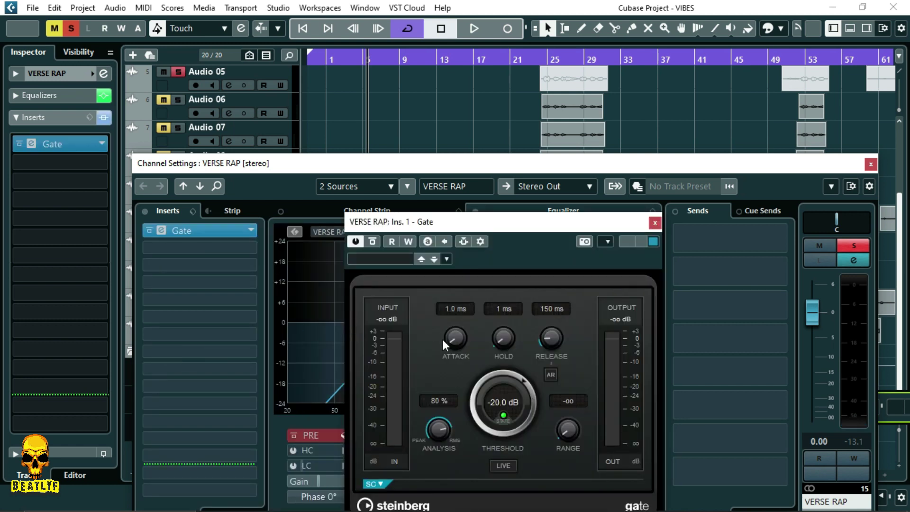
Step: Set the gate's threshold to about -58.7 dB, play the verse to check it, close the gate and stop playback
{"action": "left_click_drag", "start_coordinate": [512, 379], "coordinate": [468, 420]}
{"action": "key", "text": "space"}
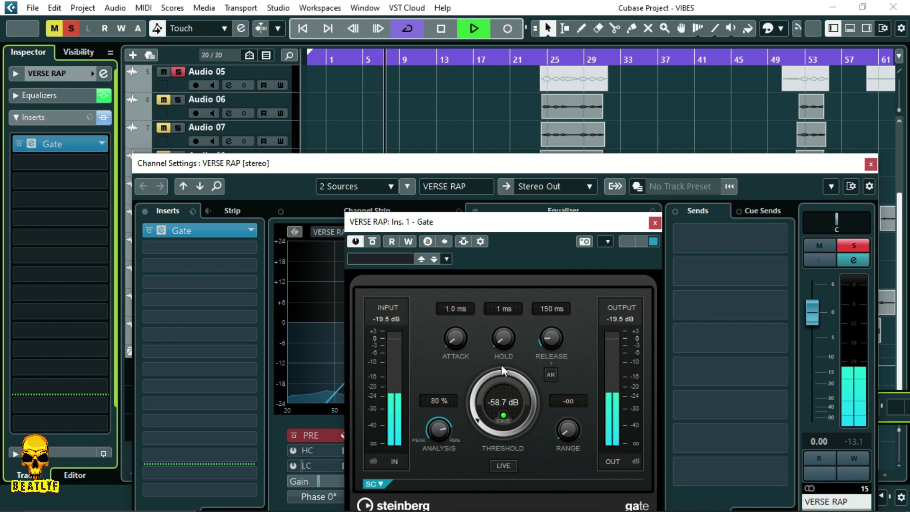
{"action": "left_click", "coordinate": [655, 223]}
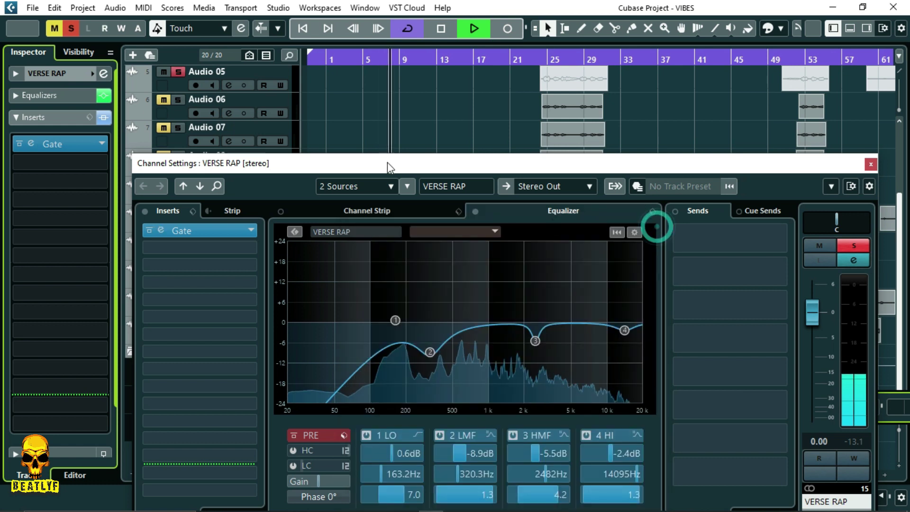
{"action": "key", "text": "space"}
Step: Insert the Compressor in the second VERSE RAP insert slot and load its Lead Vocals In Your Face preset
{"action": "left_click", "coordinate": [246, 248]}
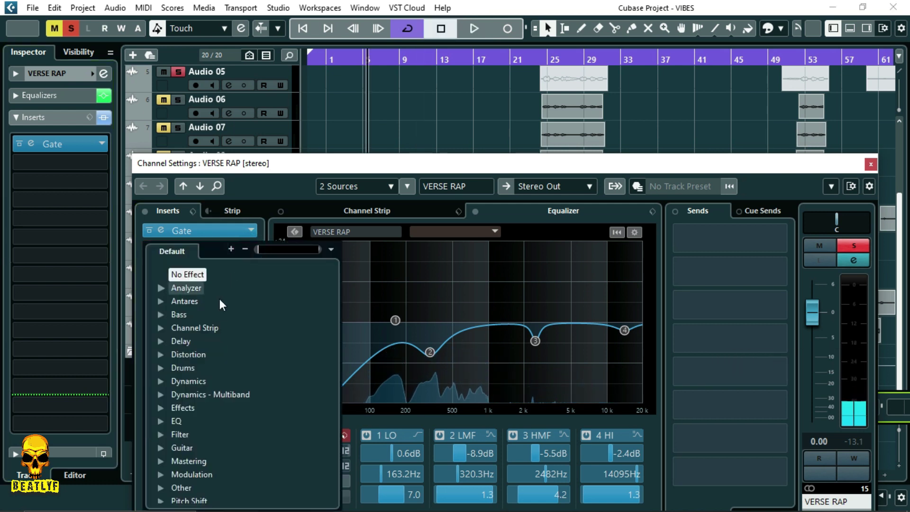
{"action": "left_click", "coordinate": [160, 381]}
{"action": "scroll", "coordinate": [201, 417], "scroll_direction": "down", "scroll_amount": 8}
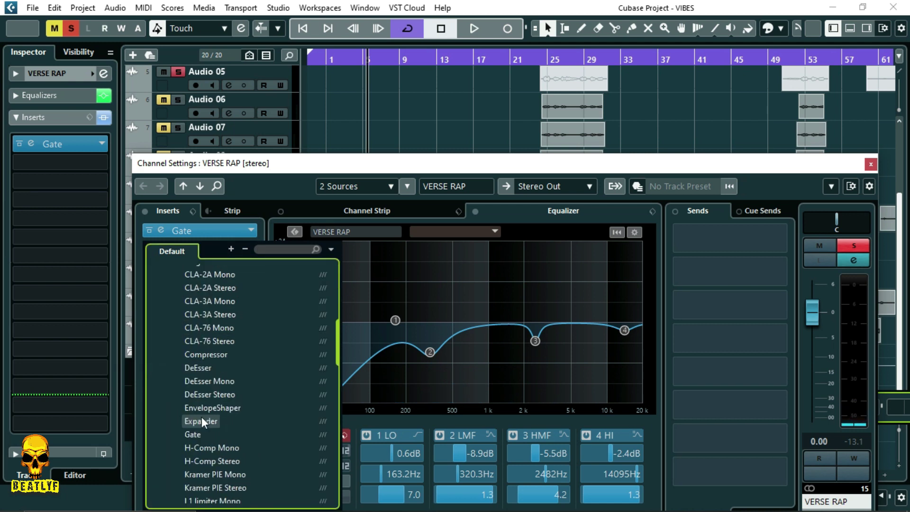
{"action": "left_click", "coordinate": [206, 290]}
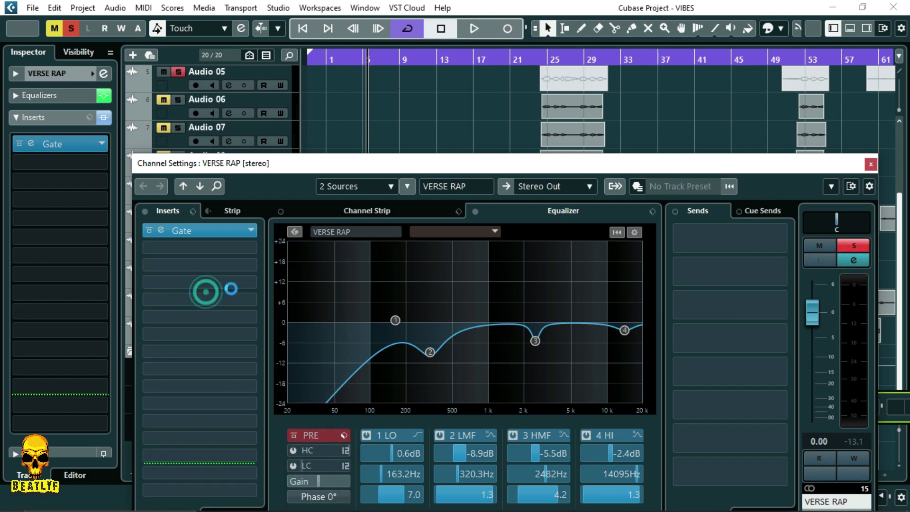
{"action": "left_click", "coordinate": [440, 174]}
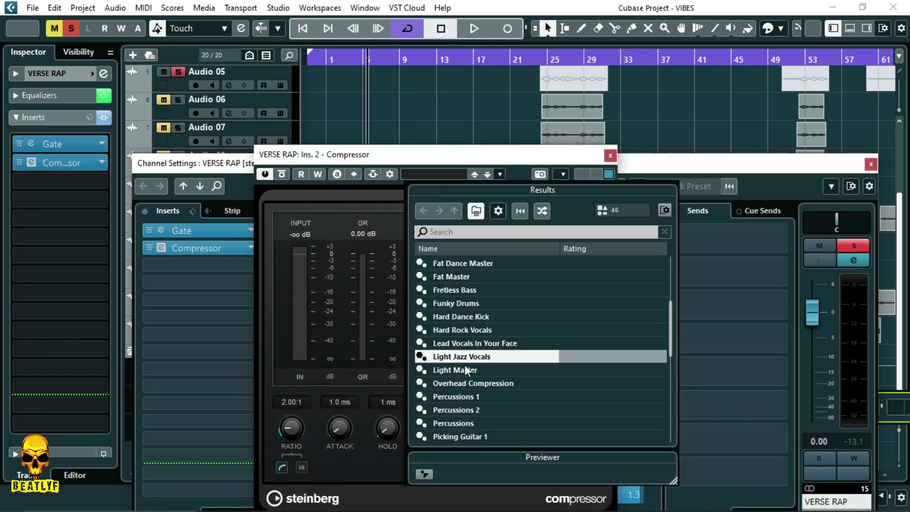
{"action": "left_click", "coordinate": [460, 343]}
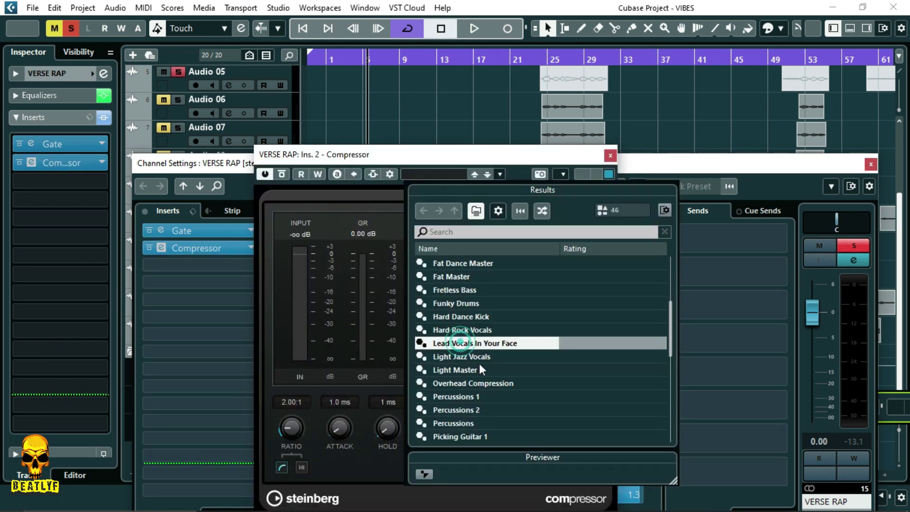
{"action": "left_click", "coordinate": [479, 151]}
Step: Set the compressor's threshold to about -32.6 dB while the verse plays, and close the compressor
{"action": "left_click_drag", "start_coordinate": [579, 294], "coordinate": [583, 306]}
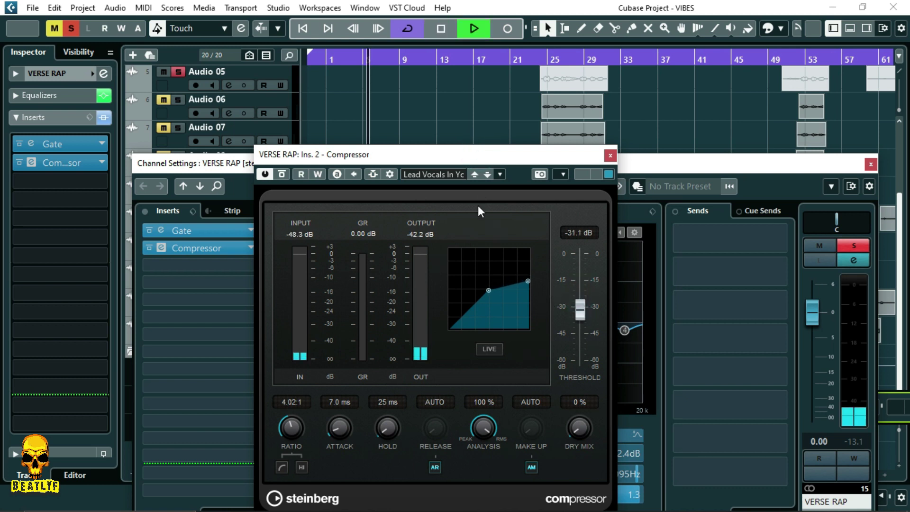
{"action": "left_click_drag", "start_coordinate": [571, 309], "coordinate": [578, 308]}
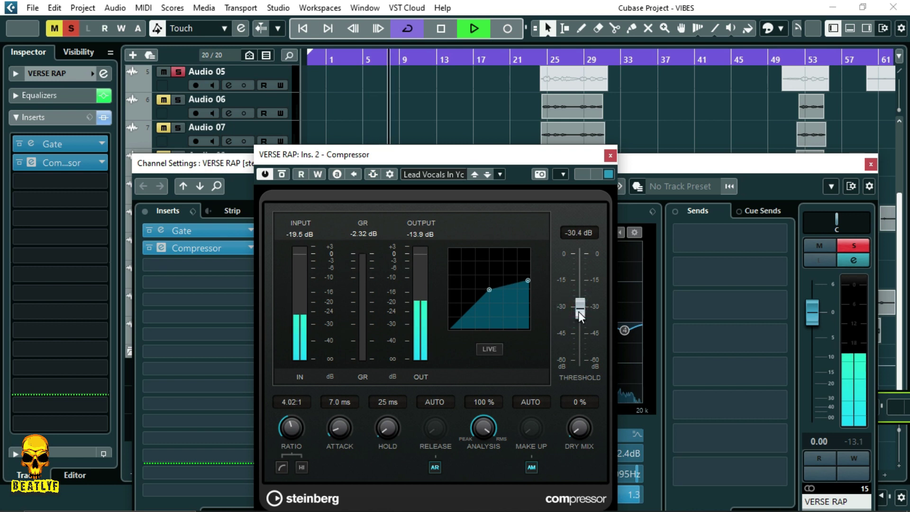
{"action": "left_click_drag", "start_coordinate": [579, 310], "coordinate": [581, 316]}
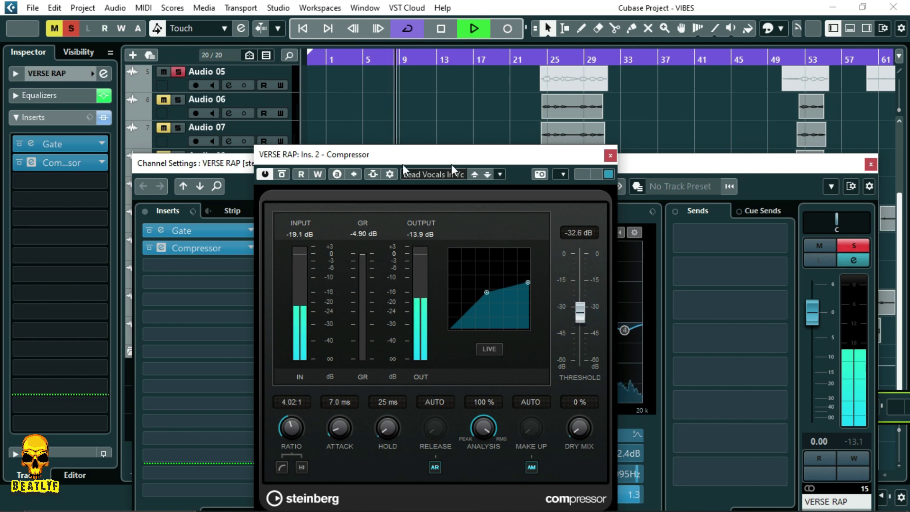
{"action": "left_click", "coordinate": [609, 156]}
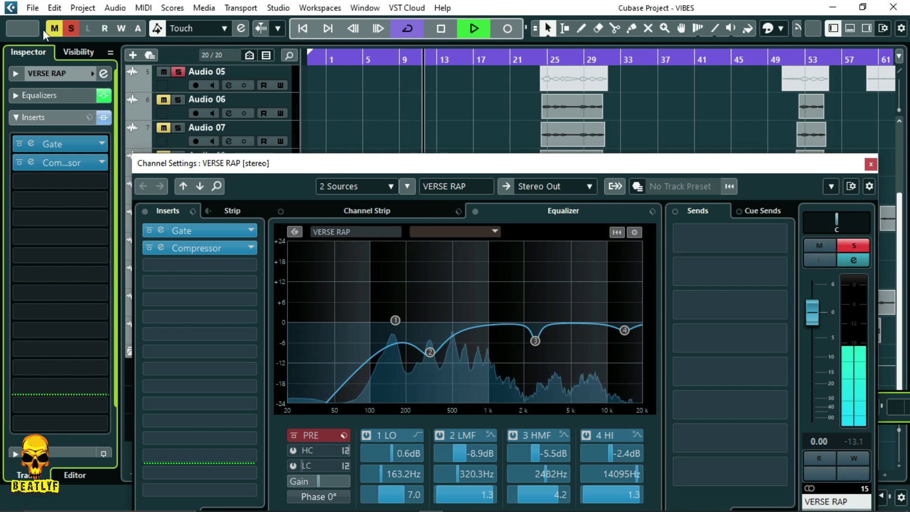
Step: Save the project with the new VERSE RAP inserts and stop playback
{"action": "left_click", "coordinate": [33, 9]}
{"action": "left_click", "coordinate": [78, 100]}
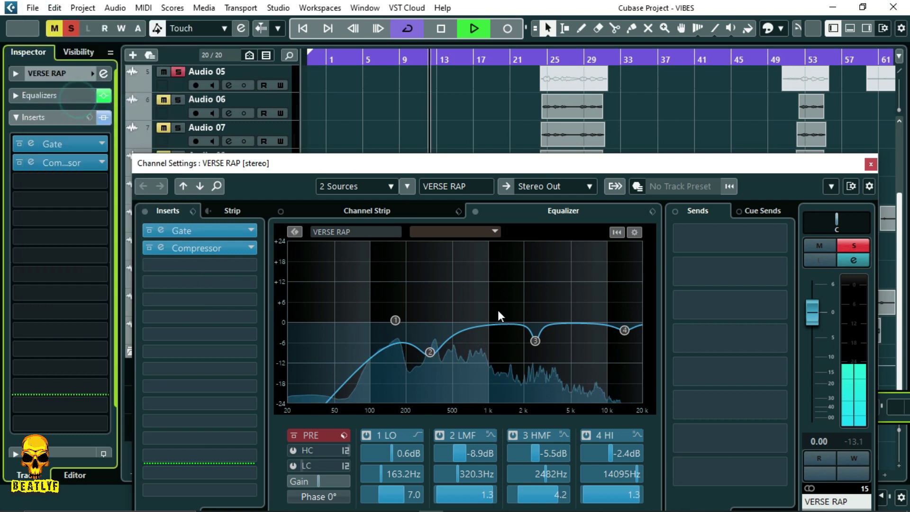
{"action": "key", "text": "space"}
Step: Insert the PS22 Spread Stereo effect from the Spatial + Panner category in the third VERSE RAP insert slot
{"action": "left_click", "coordinate": [248, 264]}
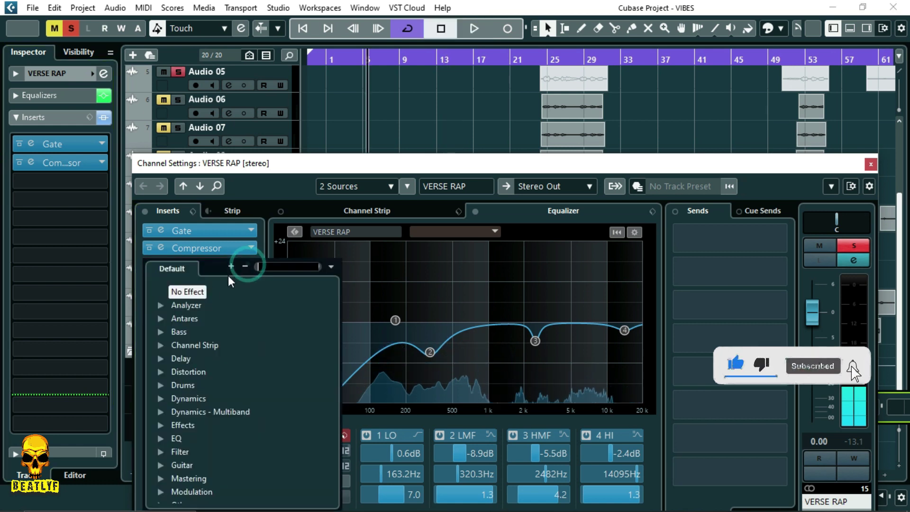
{"action": "scroll", "coordinate": [189, 370], "scroll_direction": "down", "scroll_amount": 2}
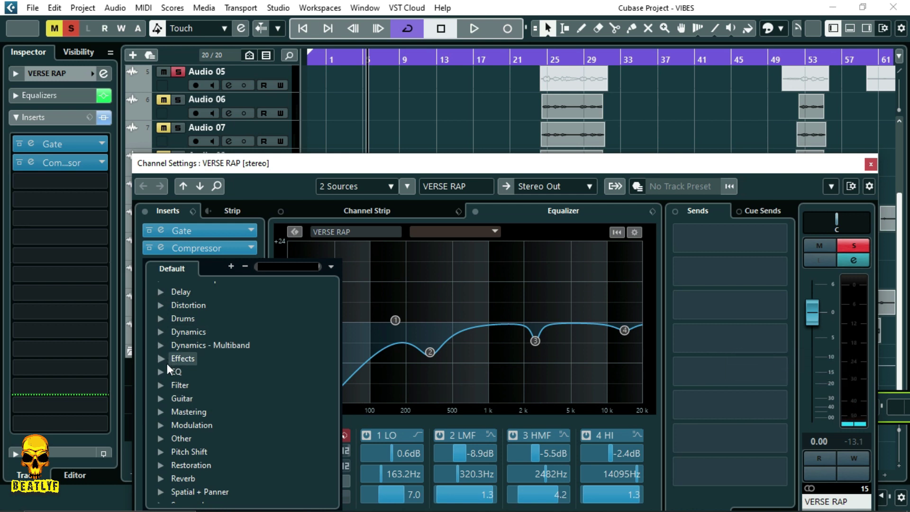
{"action": "scroll", "coordinate": [170, 413], "scroll_direction": "down", "scroll_amount": 2}
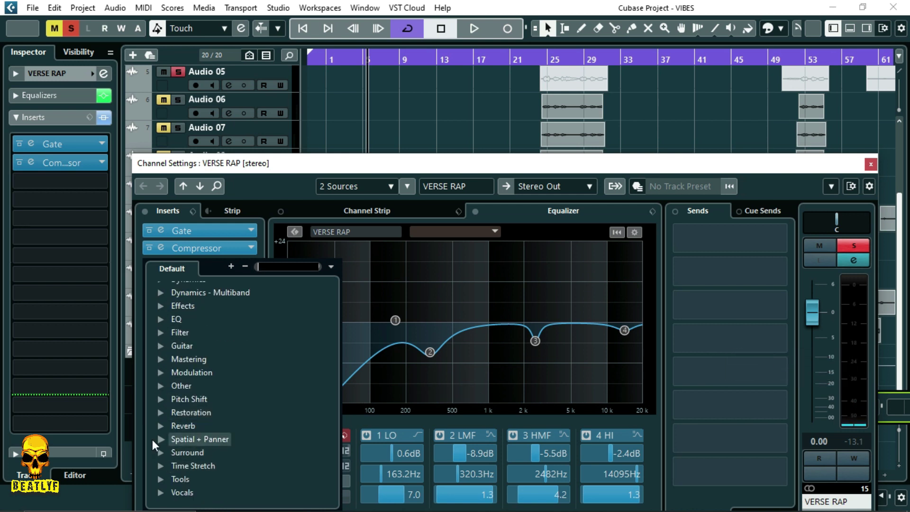
{"action": "left_click", "coordinate": [160, 439]}
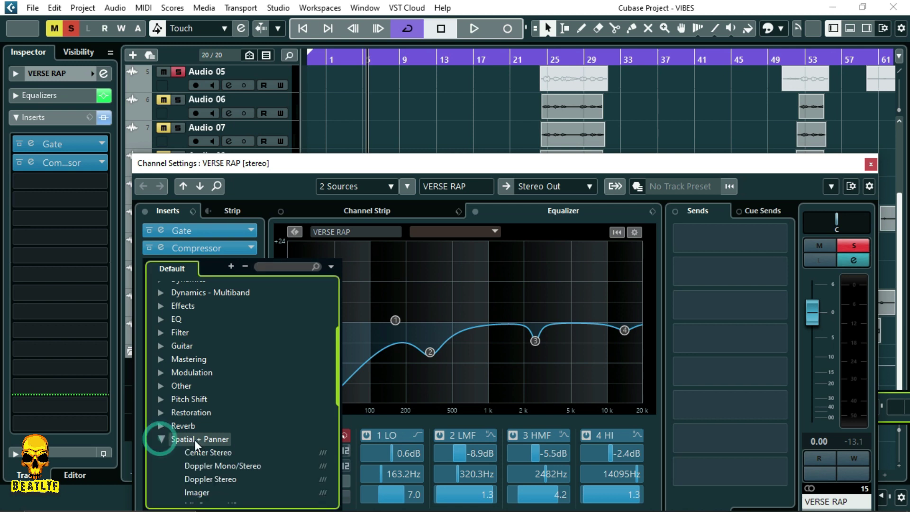
{"action": "scroll", "coordinate": [195, 440], "scroll_direction": "down", "scroll_amount": 4}
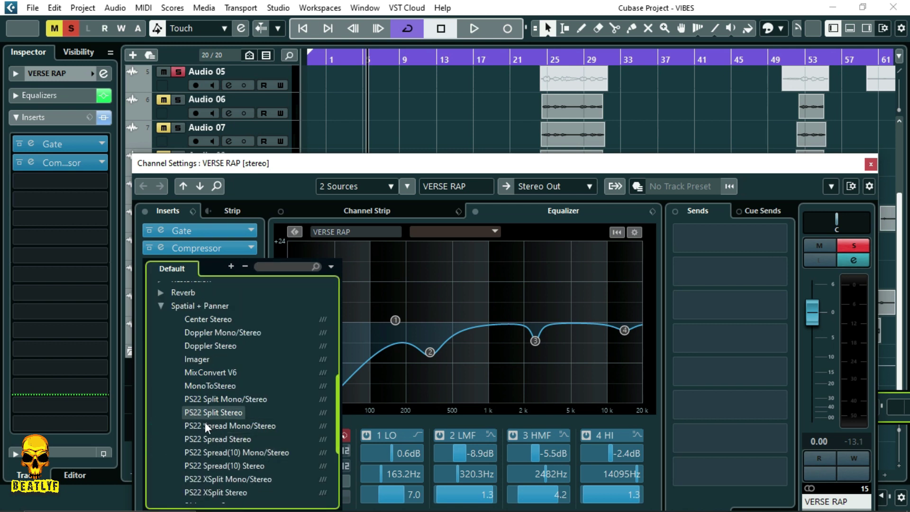
{"action": "left_click", "coordinate": [200, 435]}
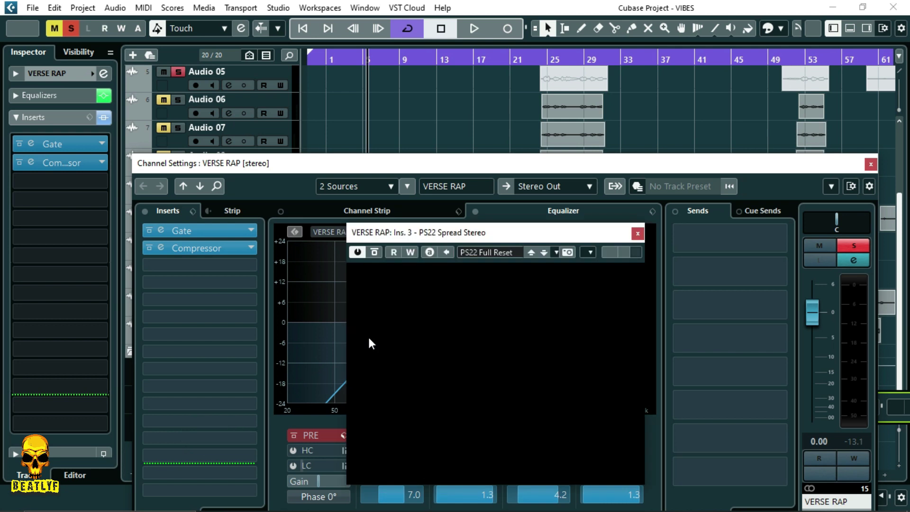
Step: Load the L-C-R Stereo Enhance preset in the PS22 Spread Stereo on VERSE RAP
{"action": "left_click", "coordinate": [489, 253]}
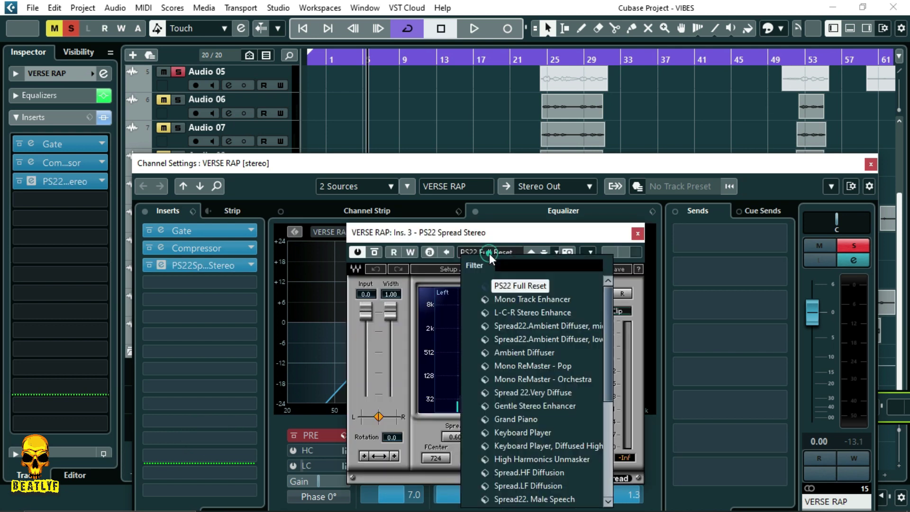
{"action": "scroll", "coordinate": [514, 324], "scroll_direction": "down", "scroll_amount": 1}
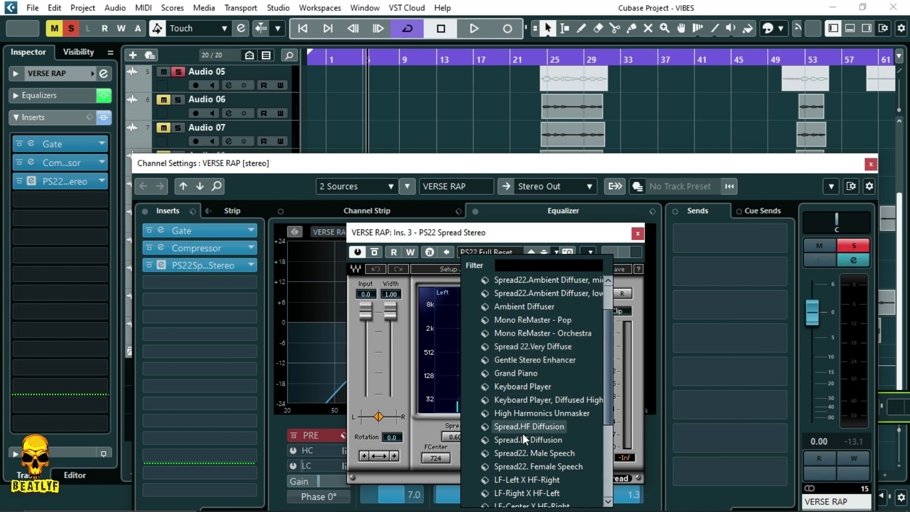
{"action": "scroll", "coordinate": [522, 434], "scroll_direction": "down", "scroll_amount": 1}
{"action": "scroll", "coordinate": [522, 434], "scroll_direction": "down", "scroll_amount": 2}
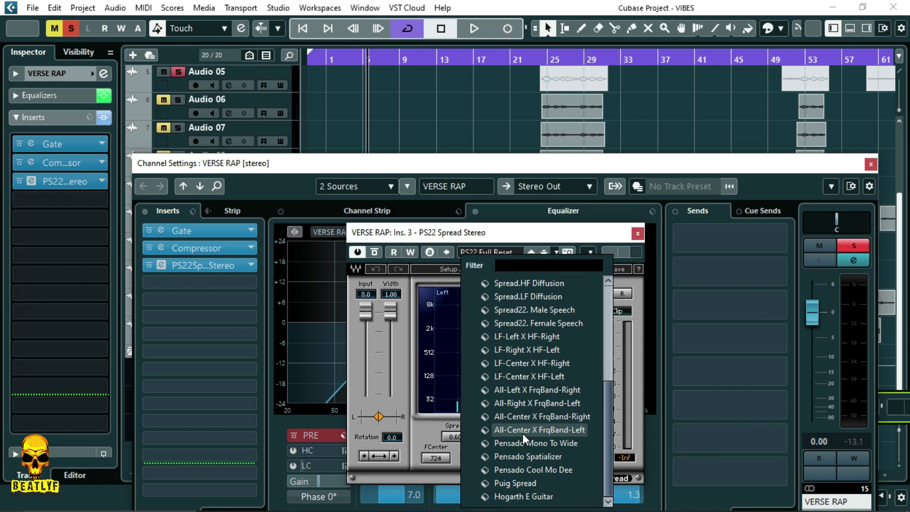
{"action": "scroll", "coordinate": [515, 352], "scroll_direction": "up", "scroll_amount": 4}
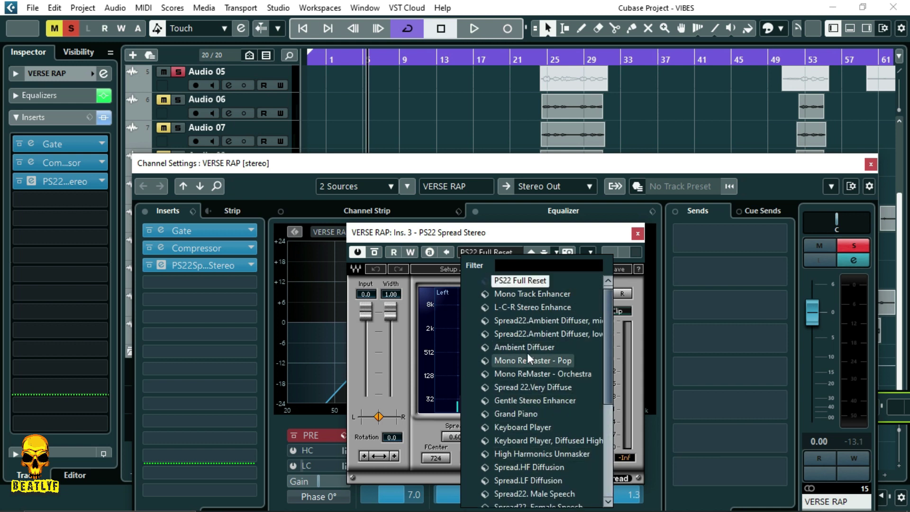
{"action": "left_click", "coordinate": [510, 212]}
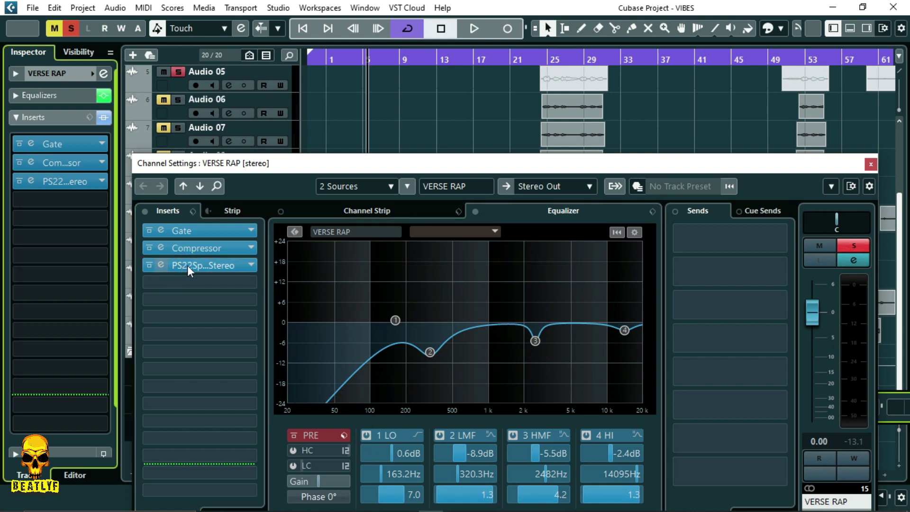
{"action": "left_click", "coordinate": [217, 269]}
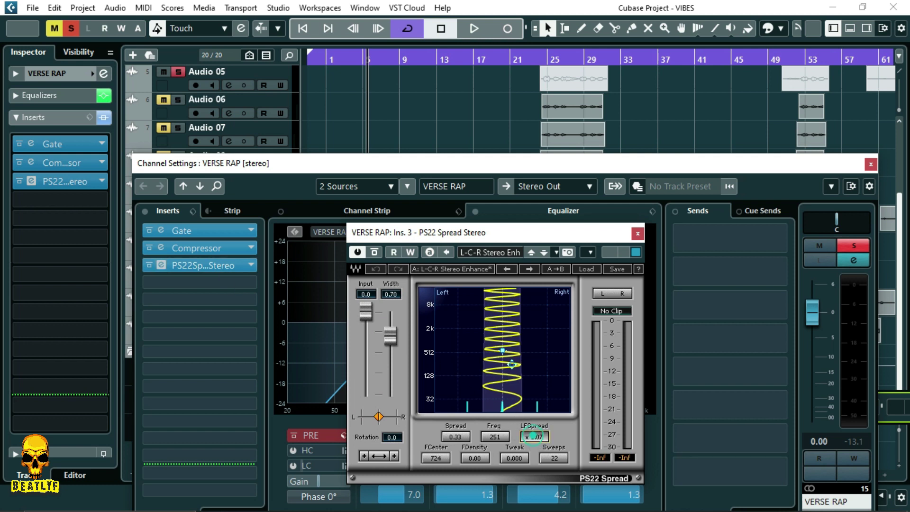
Step: Set the PS22's Spread to 0.08 and LFSpread to about 0.92 while the verse plays, close the plug-in and stop playback
{"action": "left_click_drag", "start_coordinate": [450, 433], "coordinate": [450, 440]}
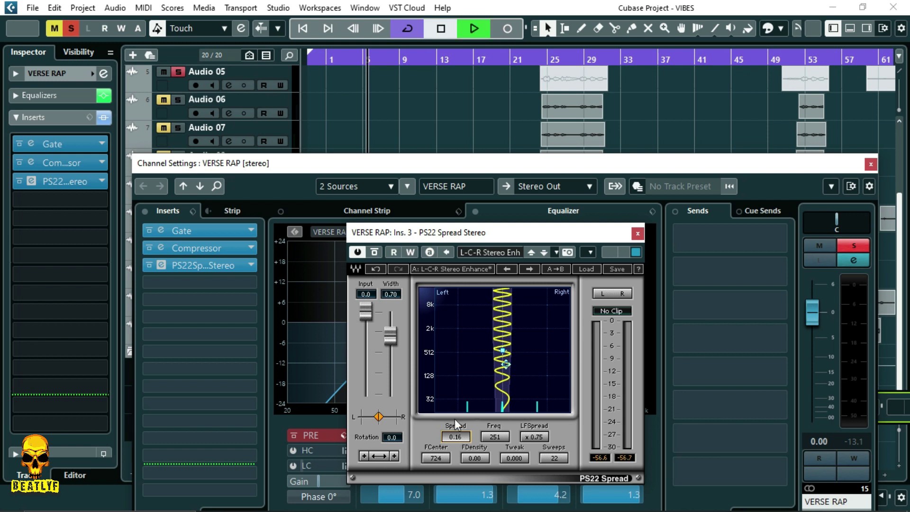
{"action": "left_click_drag", "start_coordinate": [534, 436], "coordinate": [534, 446]}
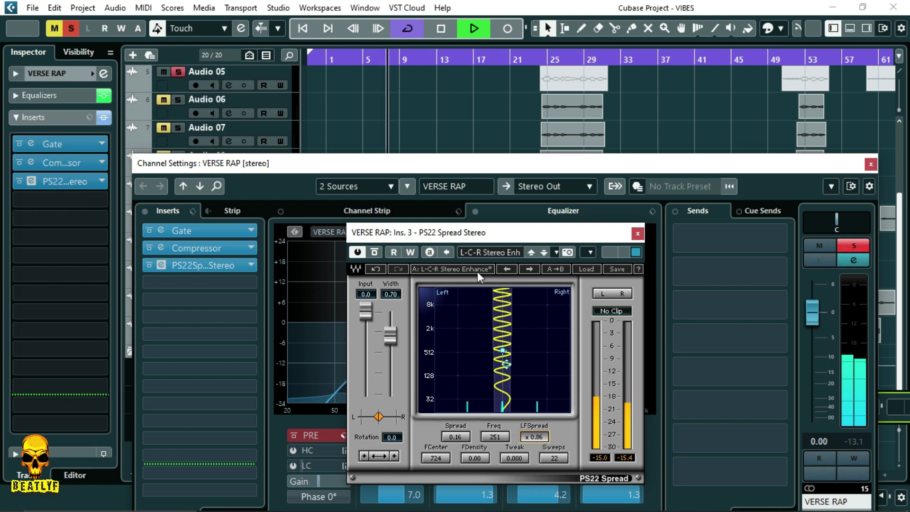
{"action": "left_click", "coordinate": [638, 234]}
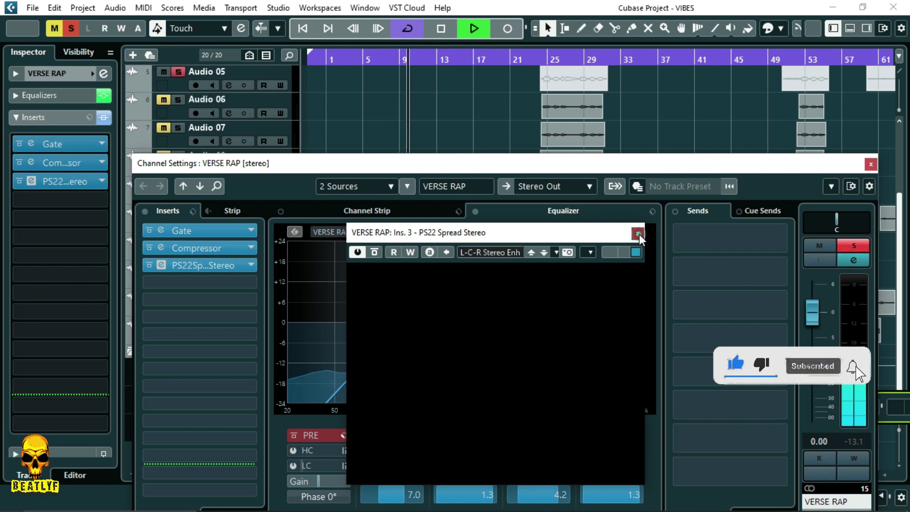
{"action": "left_click", "coordinate": [220, 265]}
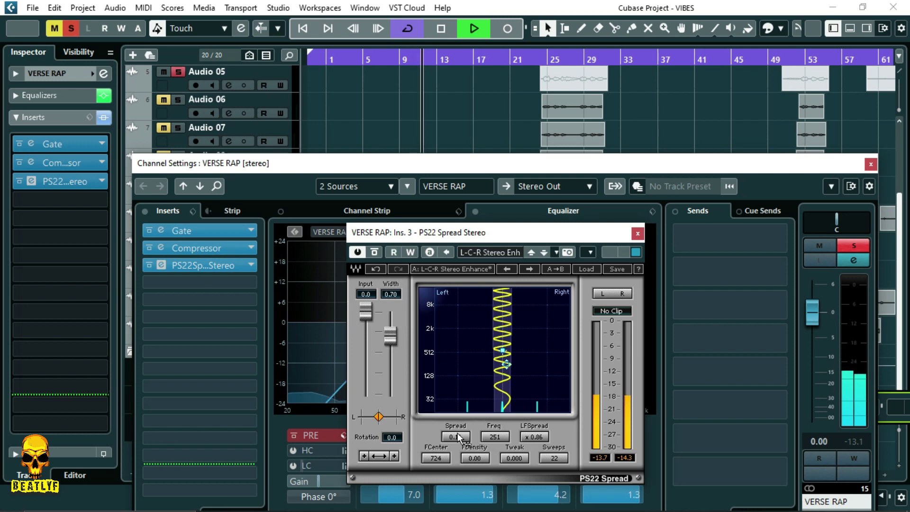
{"action": "left_click", "coordinate": [457, 436]}
{"action": "left_click_drag", "start_coordinate": [460, 436], "coordinate": [459, 434]}
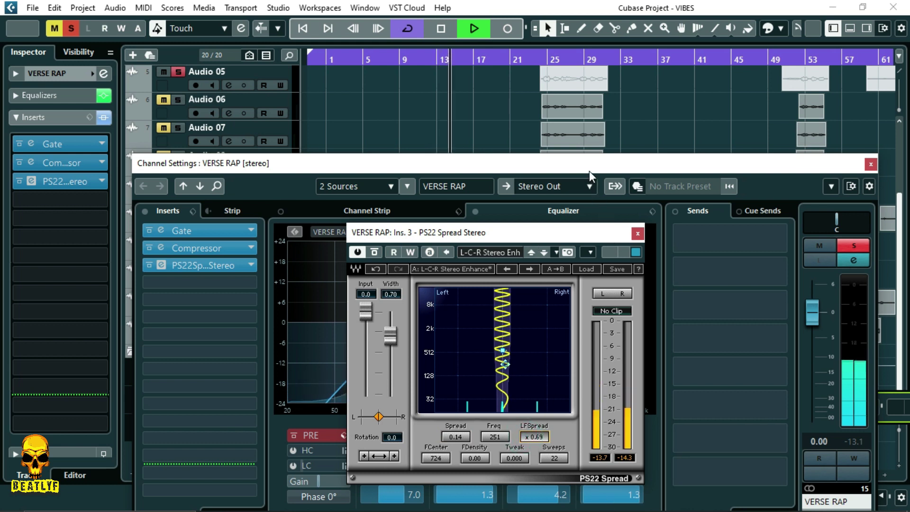
{"action": "left_click_drag", "start_coordinate": [462, 442], "coordinate": [462, 454]}
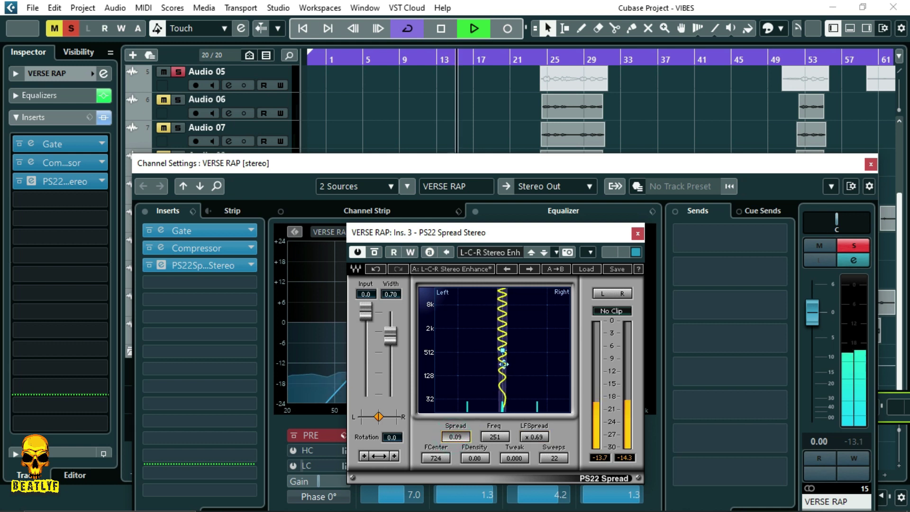
{"action": "left_click_drag", "start_coordinate": [534, 436], "coordinate": [534, 432]}
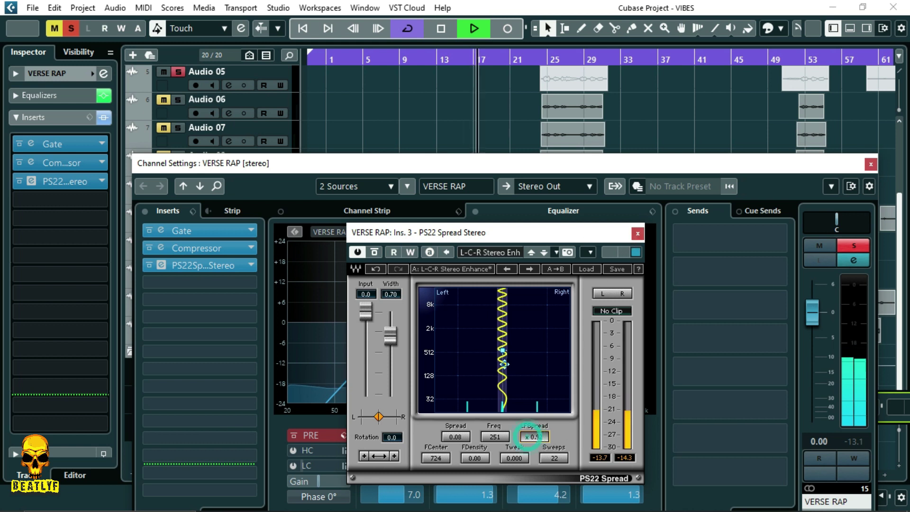
{"action": "left_click", "coordinate": [637, 234]}
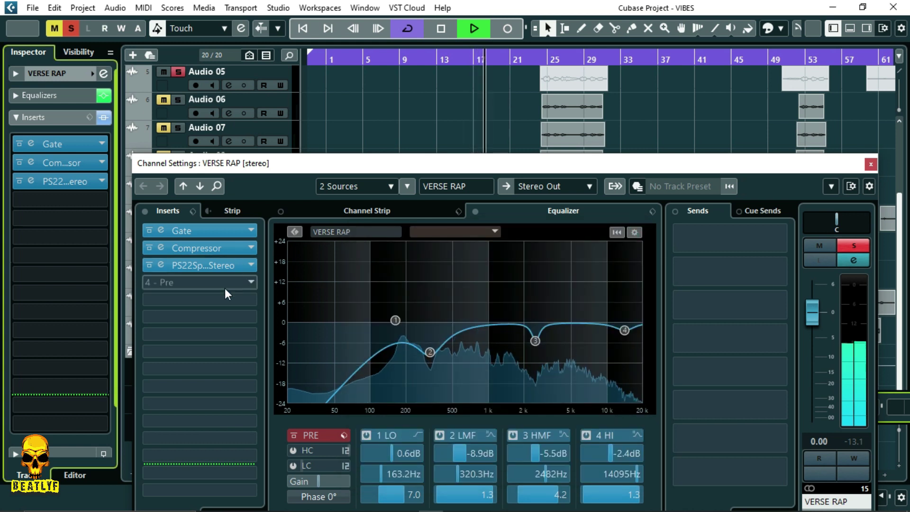
{"action": "key", "text": "space"}
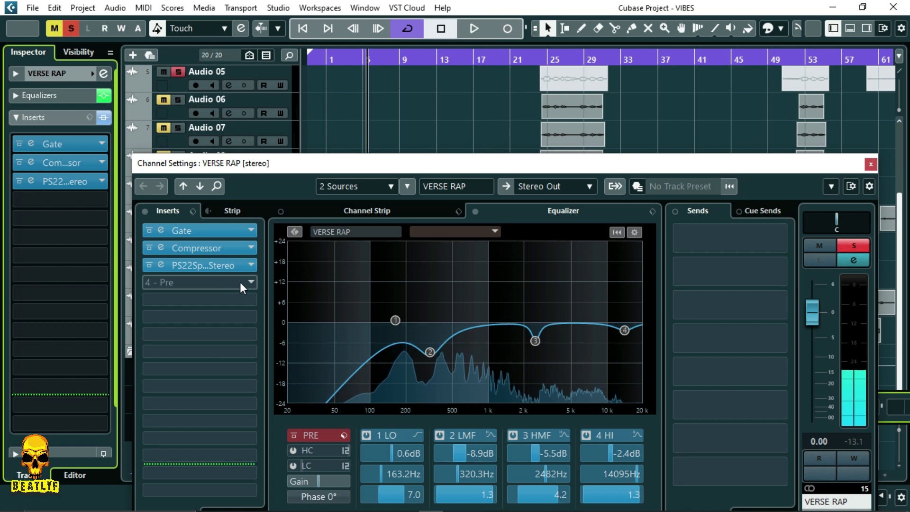
Step: Insert the H-Comp Stereo from the Dynamics category in the fourth VERSE RAP insert slot
{"action": "left_click", "coordinate": [240, 282]}
{"action": "scroll", "coordinate": [183, 400], "scroll_direction": "down", "scroll_amount": 5}
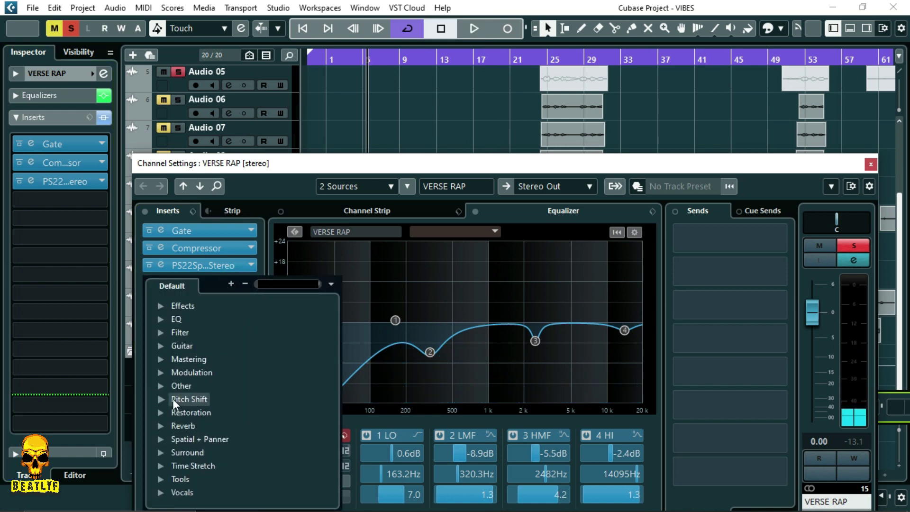
{"action": "scroll", "coordinate": [162, 347], "scroll_direction": "up", "scroll_amount": 5}
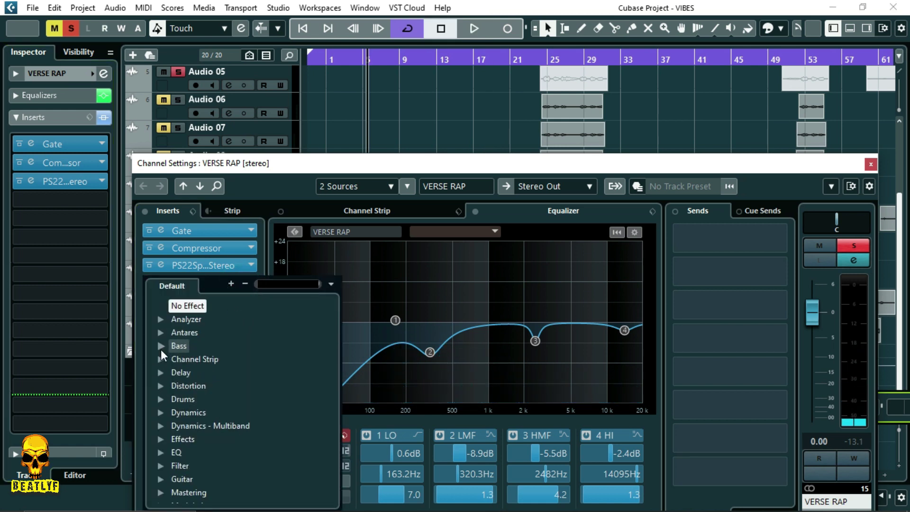
{"action": "left_click", "coordinate": [159, 414]}
{"action": "scroll", "coordinate": [189, 424], "scroll_direction": "down", "scroll_amount": 8}
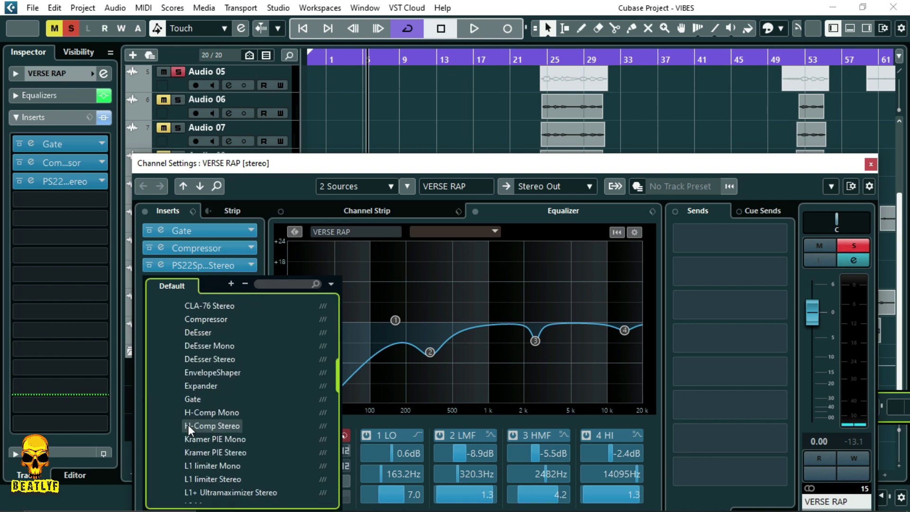
{"action": "left_click", "coordinate": [198, 426]}
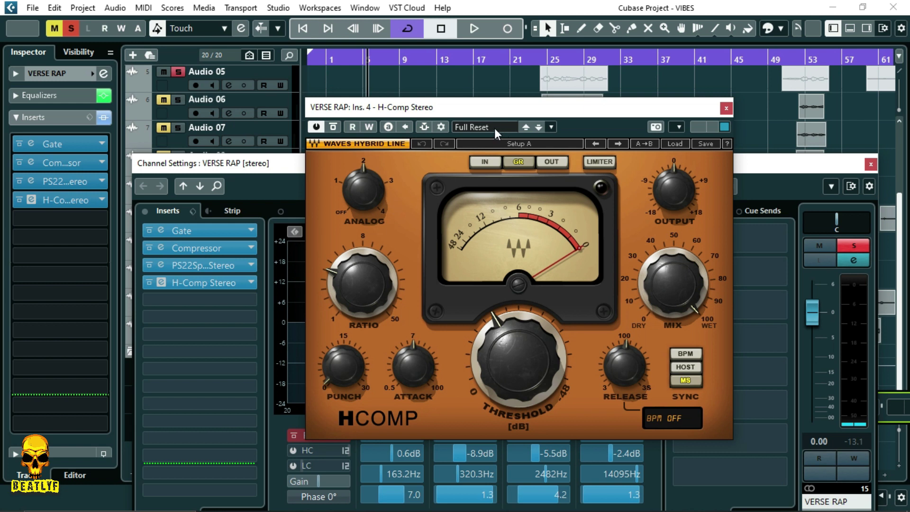
Step: Load the Tight Vocal preset in H-Comp, audition it on the verse and close the plug-in
{"action": "left_click", "coordinate": [493, 128]}
{"action": "left_click", "coordinate": [477, 303]}
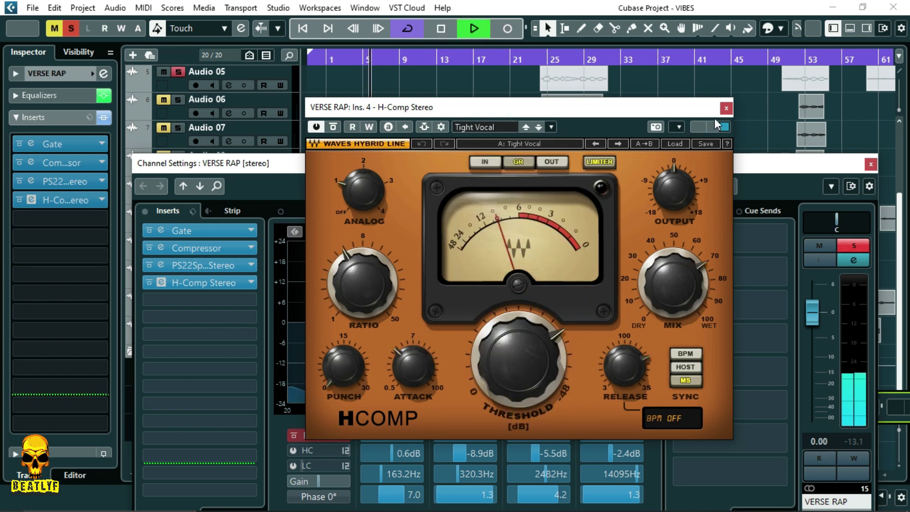
{"action": "left_click", "coordinate": [726, 109]}
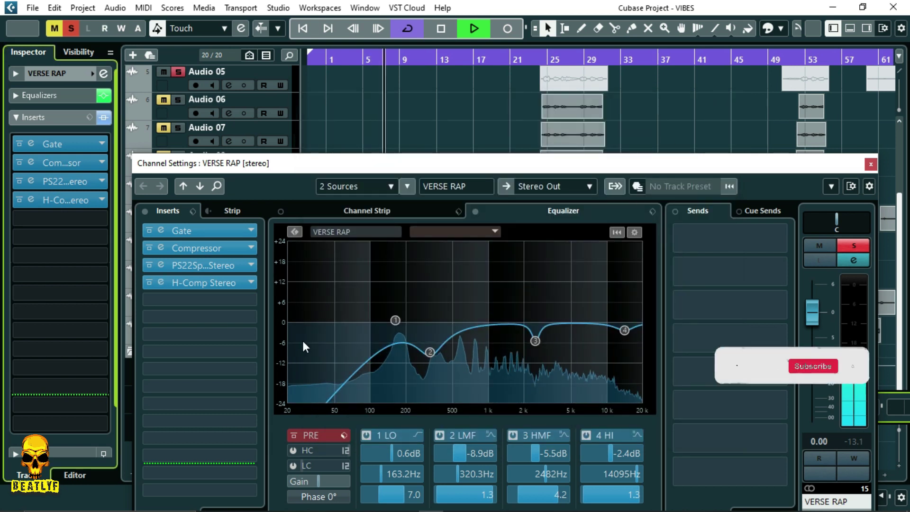
{"action": "key", "text": "space"}
Step: Insert the RDeEsser Stereo from the Dynamics category in the fifth VERSE RAP insert slot
{"action": "left_click", "coordinate": [247, 298]}
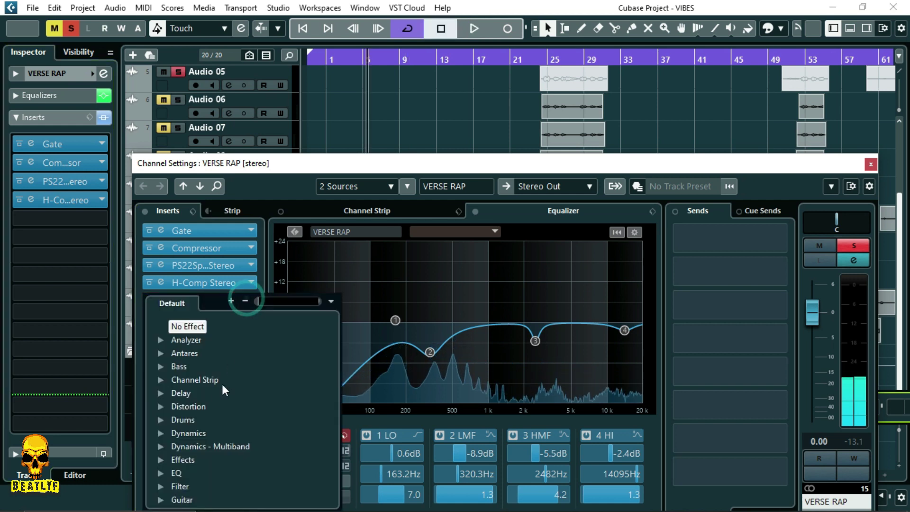
{"action": "scroll", "coordinate": [169, 360], "scroll_direction": "up", "scroll_amount": 3}
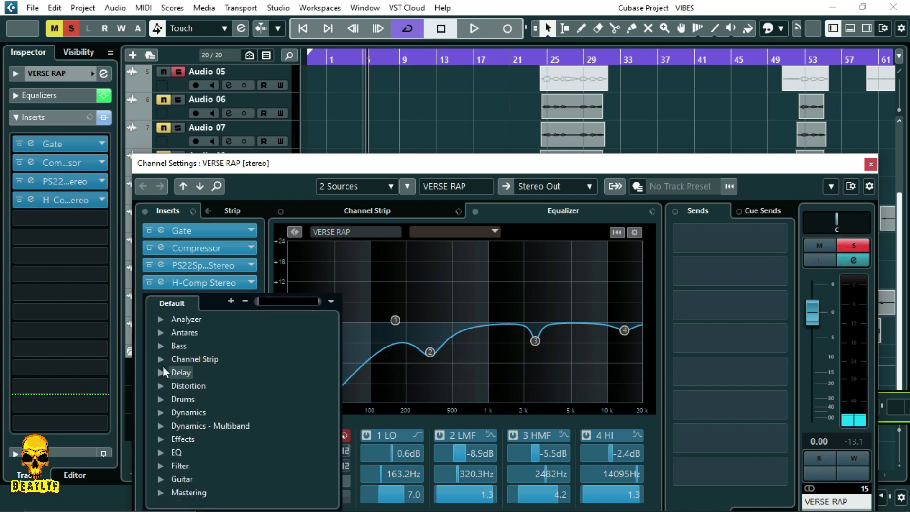
{"action": "left_click", "coordinate": [158, 413]}
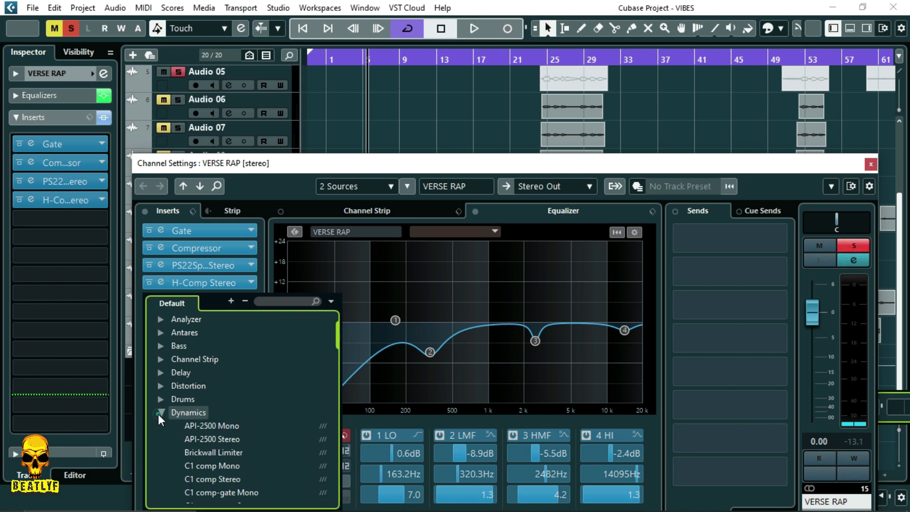
{"action": "scroll", "coordinate": [192, 436], "scroll_direction": "down", "scroll_amount": 5}
{"action": "scroll", "coordinate": [192, 436], "scroll_direction": "down", "scroll_amount": 5}
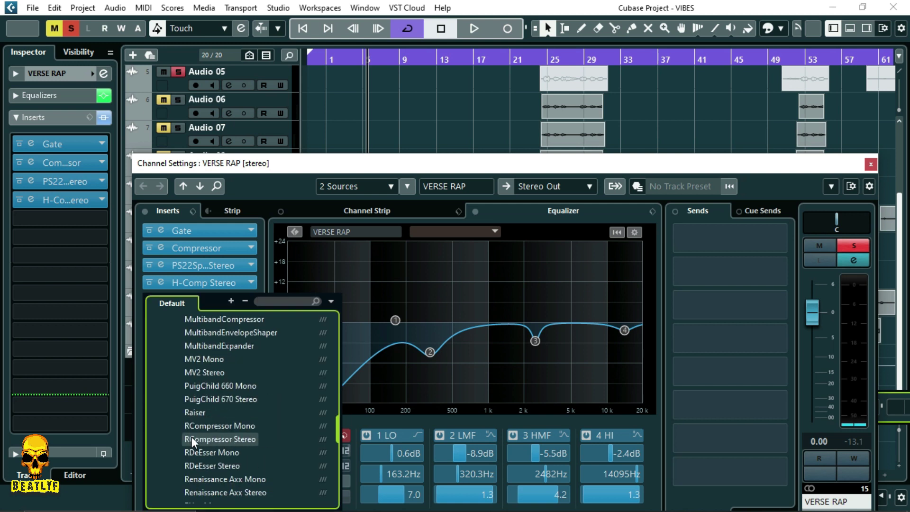
{"action": "left_click", "coordinate": [201, 464]}
Step: Load the RDeEsser's Male DeEss Wide preset and set frequency to 13604, range to about -30.3 and threshold to about -57.1 while the verse plays
{"action": "left_click", "coordinate": [463, 163]}
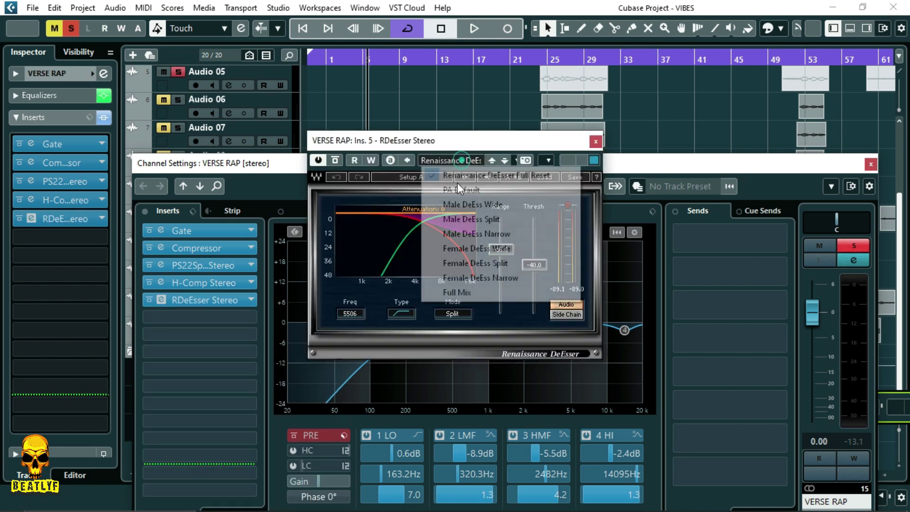
{"action": "left_click", "coordinate": [447, 205]}
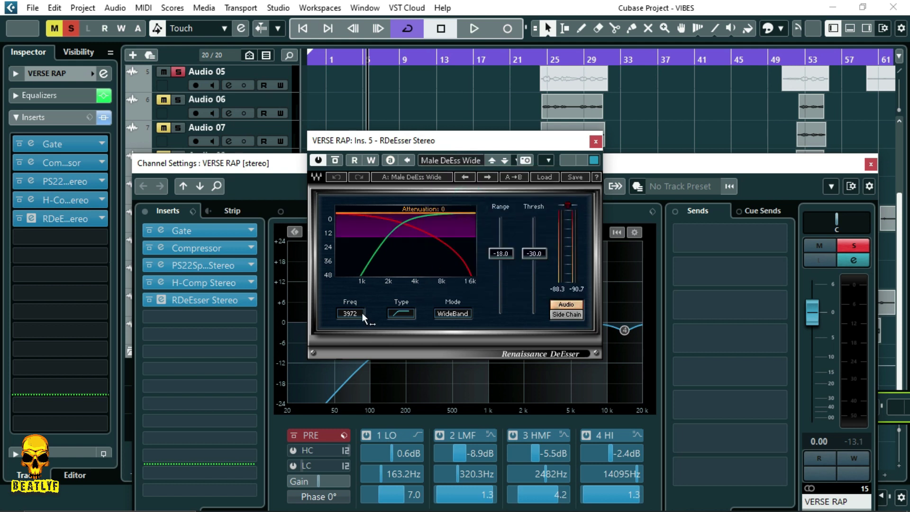
{"action": "left_click_drag", "start_coordinate": [346, 312], "coordinate": [502, 277]}
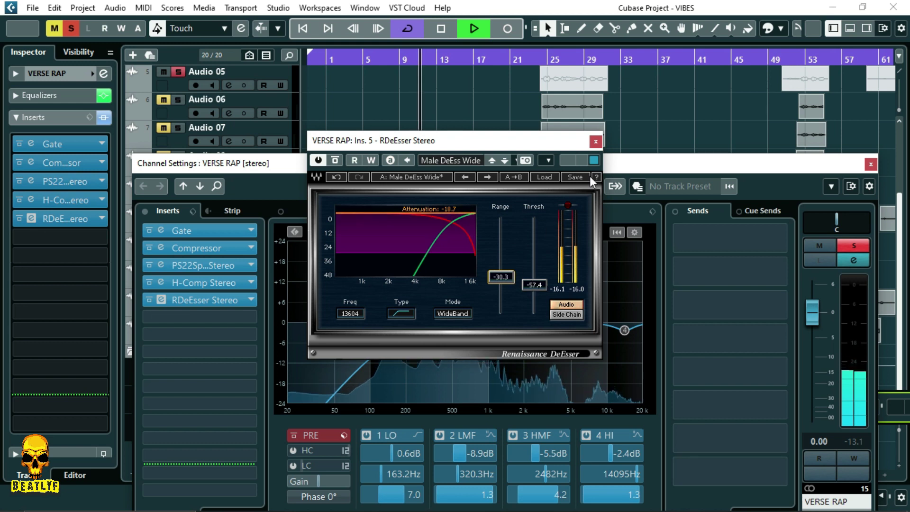
{"action": "left_click_drag", "start_coordinate": [534, 285], "coordinate": [534, 282]}
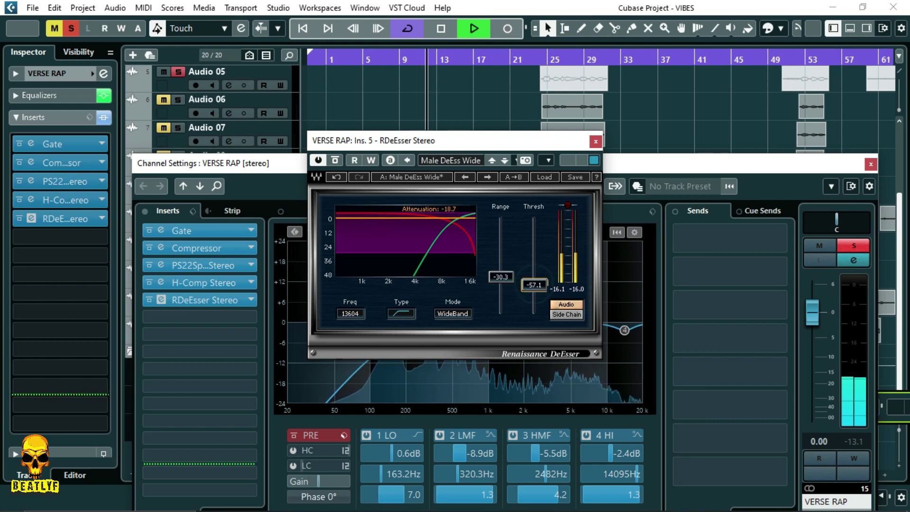
{"action": "left_click", "coordinate": [595, 142]}
Step: Adjust the VERSE RAP EQ, moving band 1 to about 190.7 Hz at 2.0 dB and band 3 to about 1915 Hz at -6.5 dB
{"action": "left_click_drag", "start_coordinate": [395, 320], "coordinate": [397, 317]}
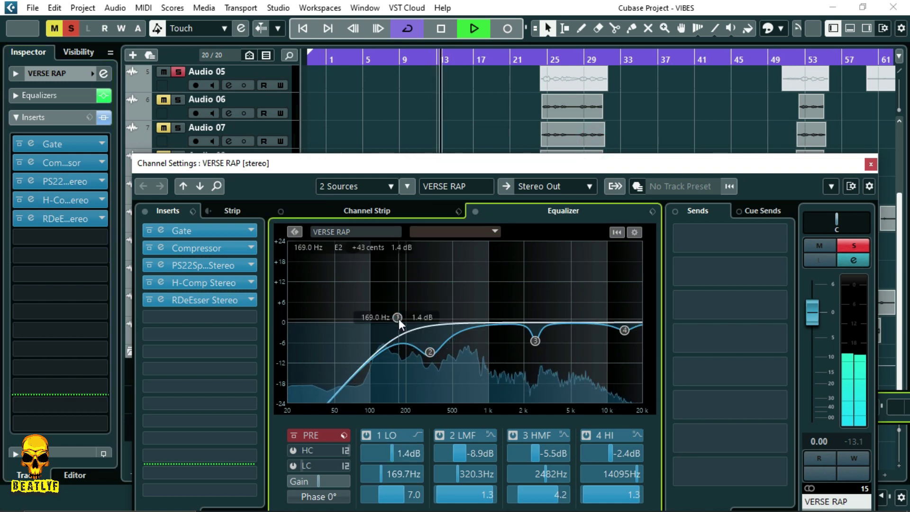
{"action": "left_click_drag", "start_coordinate": [400, 316], "coordinate": [403, 315]}
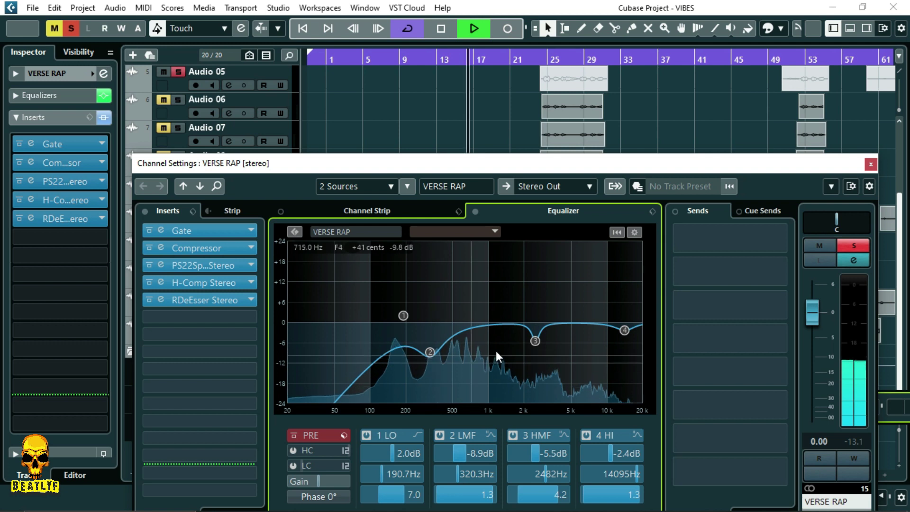
{"action": "left_click_drag", "start_coordinate": [532, 338], "coordinate": [522, 344]}
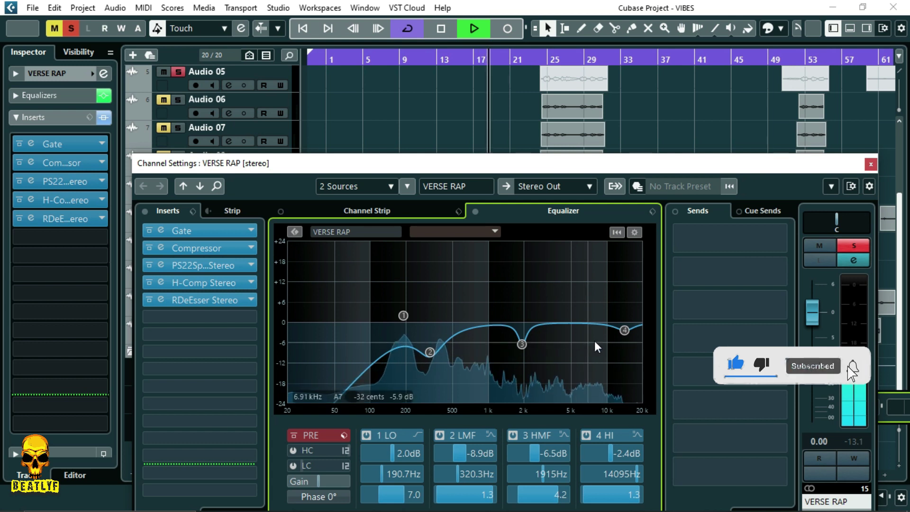
Step: Close the VERSE RAP channel settings and save the project
{"action": "left_click", "coordinate": [874, 165]}
{"action": "left_click", "coordinate": [32, 8]}
{"action": "left_click", "coordinate": [79, 101]}
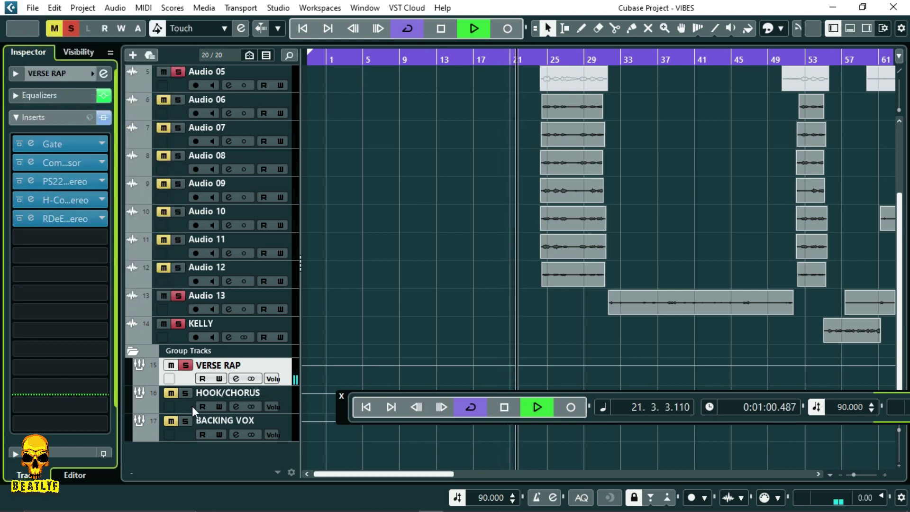
Step: Set the VERSE RAP PS22 Spread to 0.06 spread and x 0.57 LFSpread while the verse plays, and save the project
{"action": "left_click", "coordinate": [67, 185]}
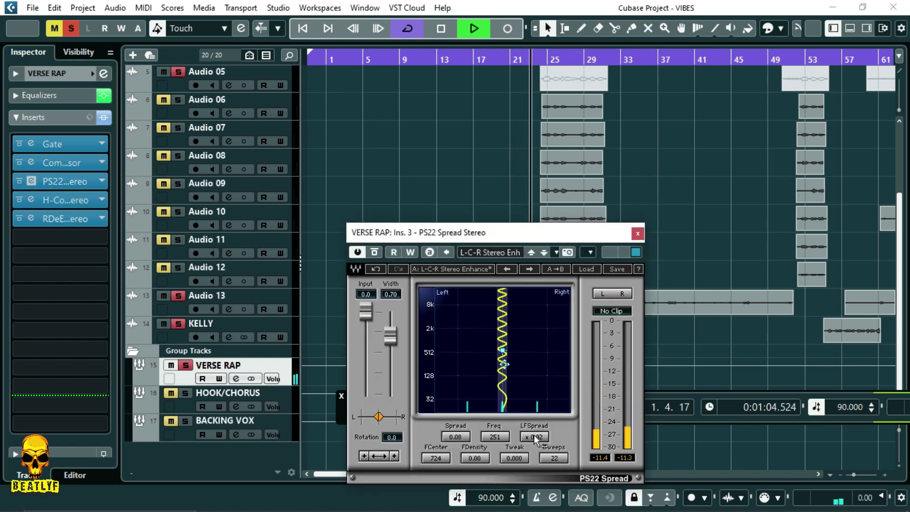
{"action": "left_click", "coordinate": [406, 57]}
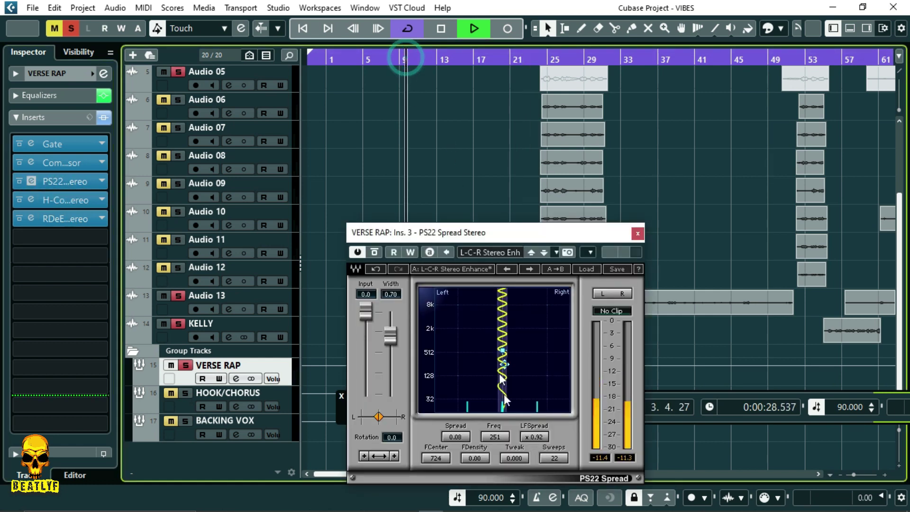
{"action": "left_click", "coordinate": [539, 436]}
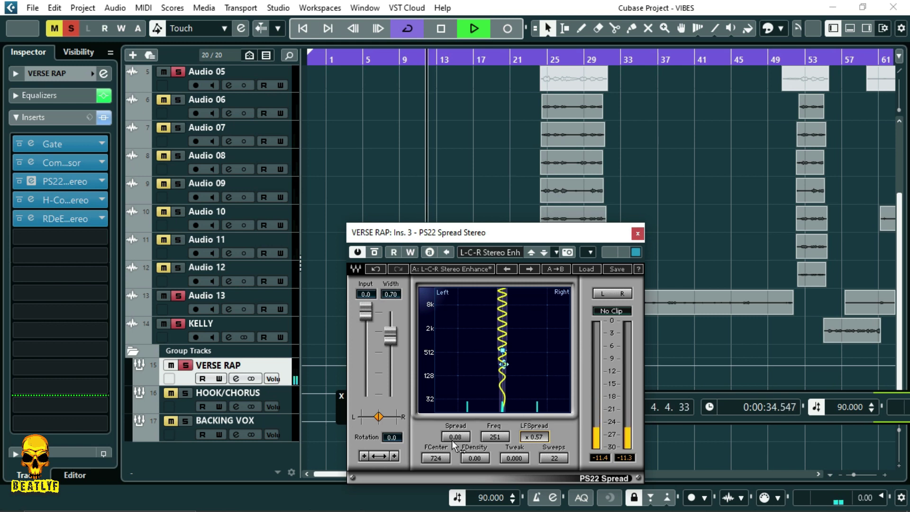
{"action": "left_click_drag", "start_coordinate": [504, 364], "coordinate": [502, 364]}
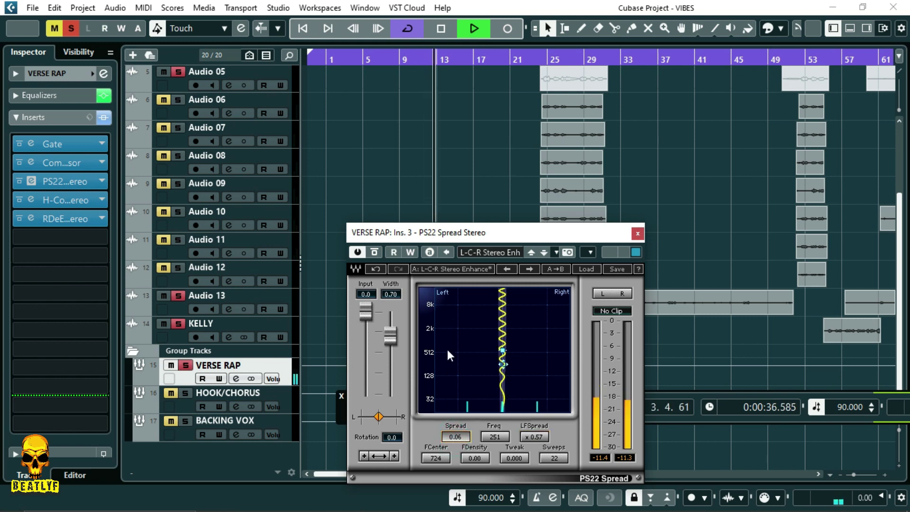
{"action": "left_click", "coordinate": [640, 234]}
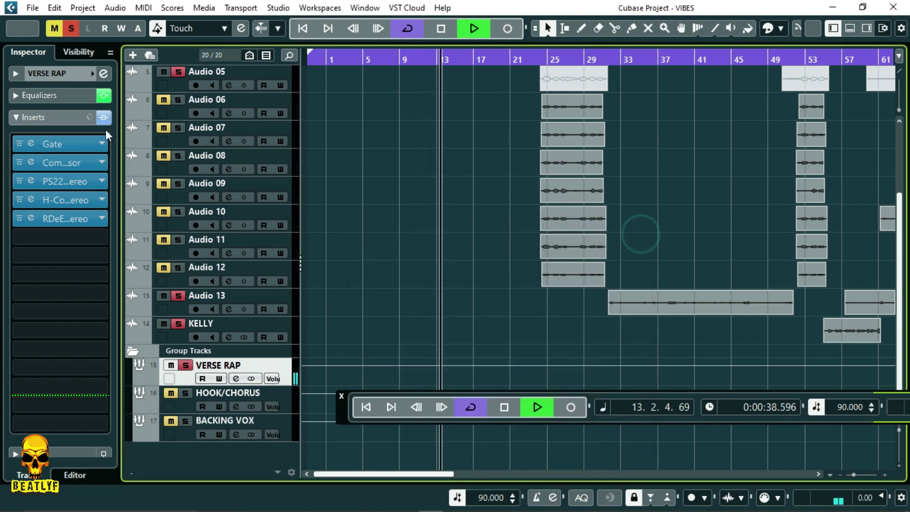
{"action": "left_click", "coordinate": [39, 9]}
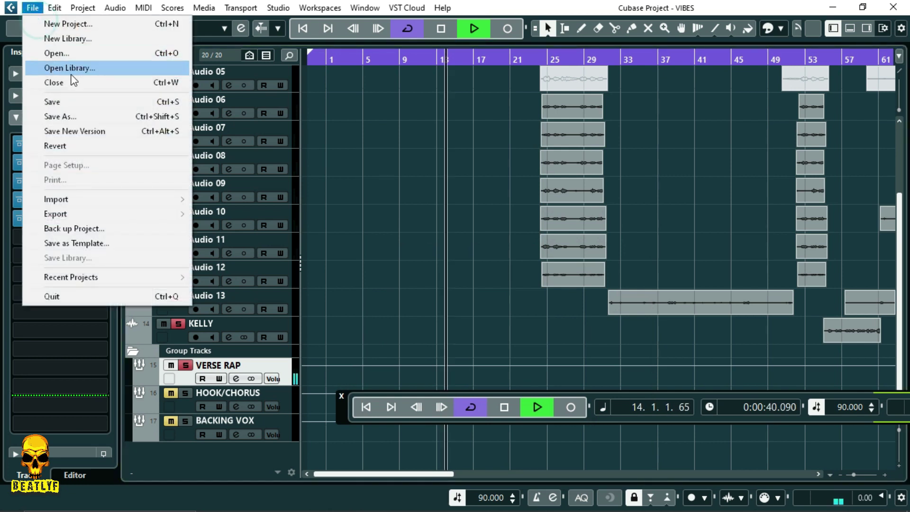
{"action": "left_click", "coordinate": [85, 100]}
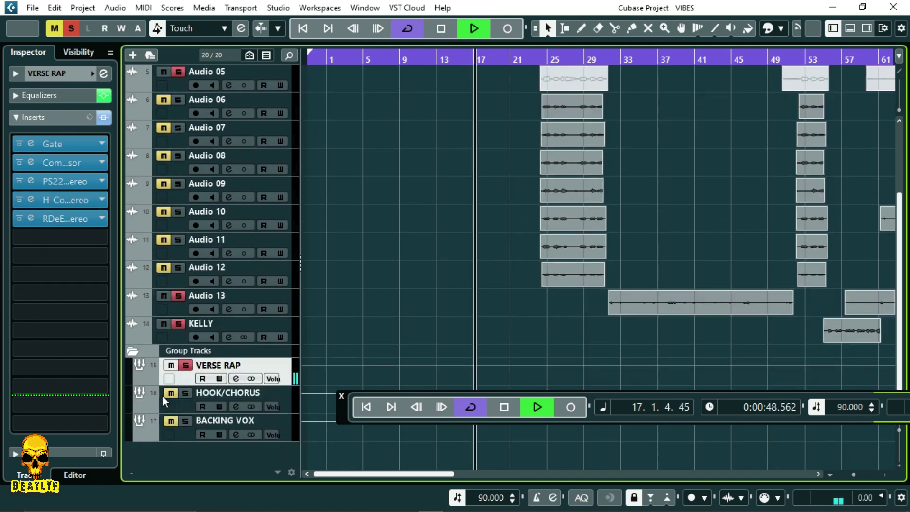
Step: Unmute the HOOK/CHORUS group, stop playback and insert the Dynamics Gate in its first insert slot
{"action": "left_click", "coordinate": [170, 393]}
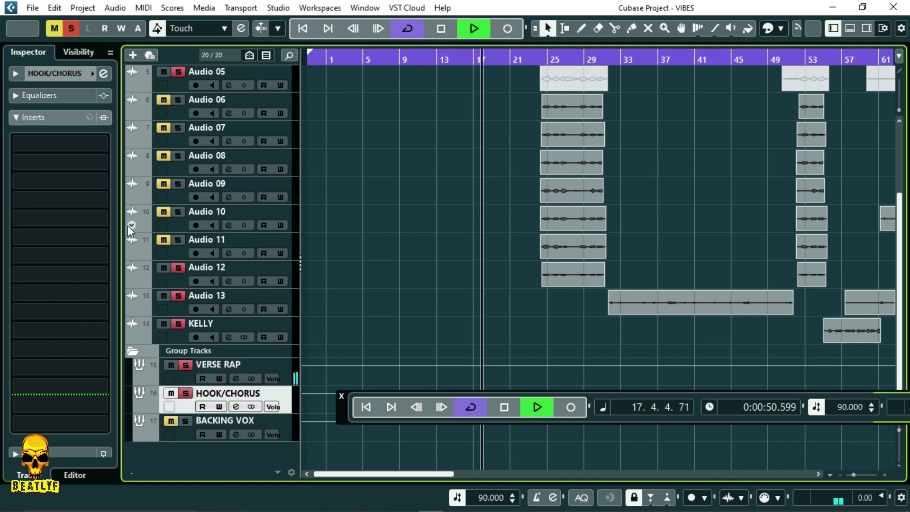
{"action": "key", "text": "space"}
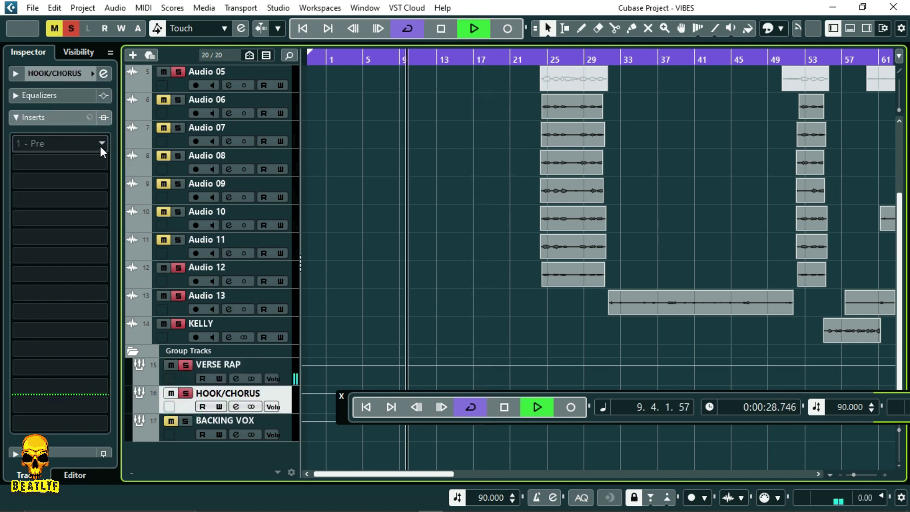
{"action": "key", "text": "space"}
{"action": "left_click", "coordinate": [100, 146]}
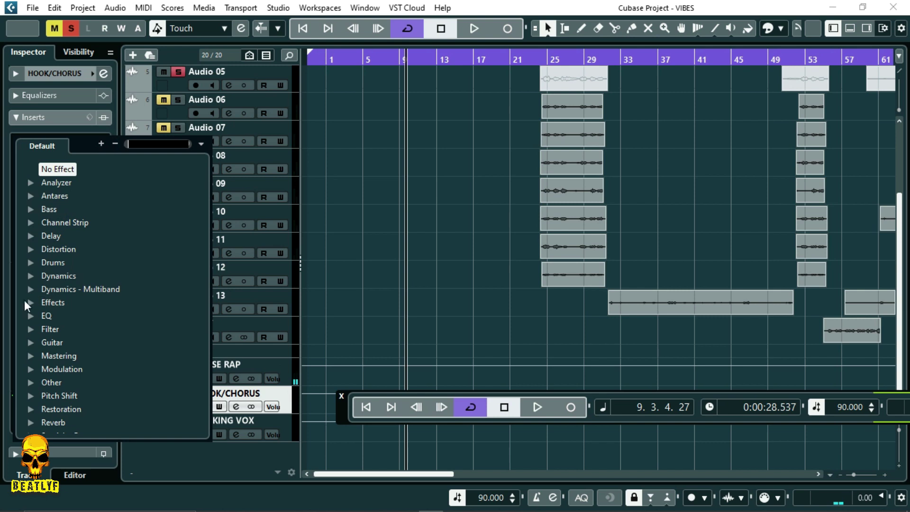
{"action": "left_click", "coordinate": [30, 275]}
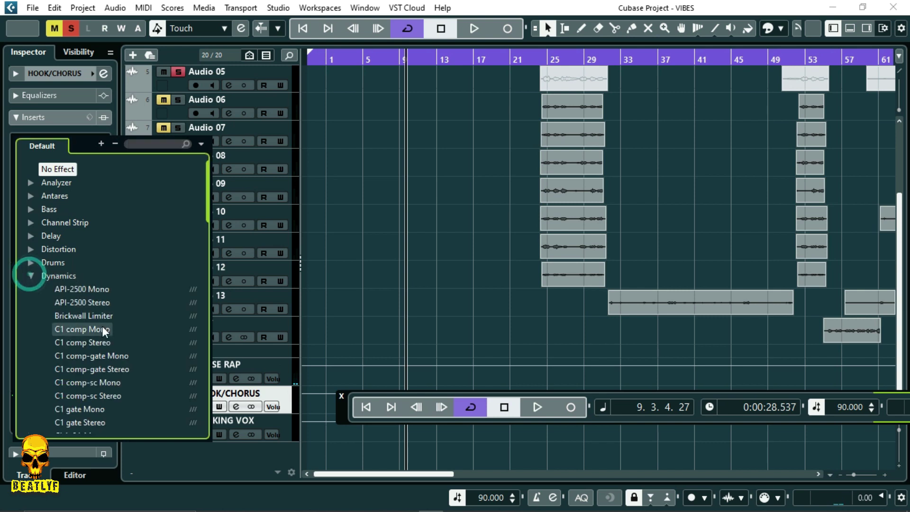
{"action": "scroll", "coordinate": [95, 332], "scroll_direction": "down", "scroll_amount": 5}
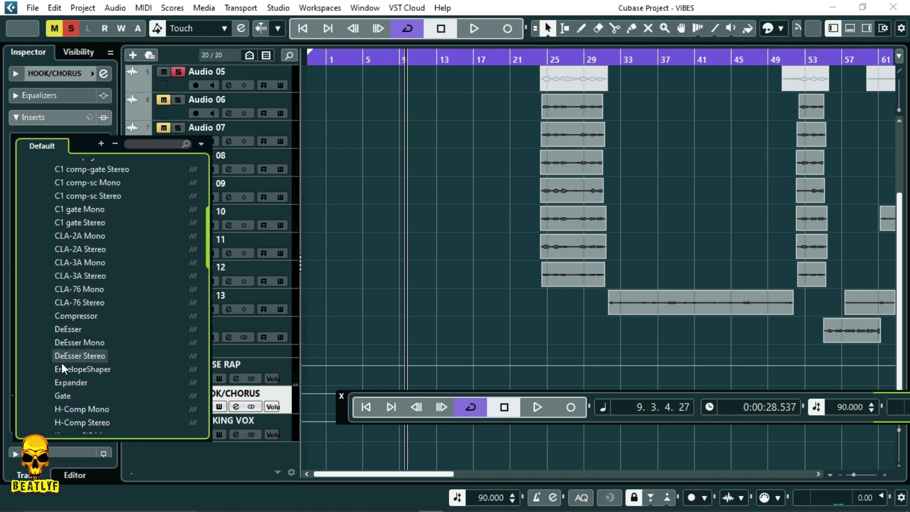
{"action": "left_click", "coordinate": [62, 396]}
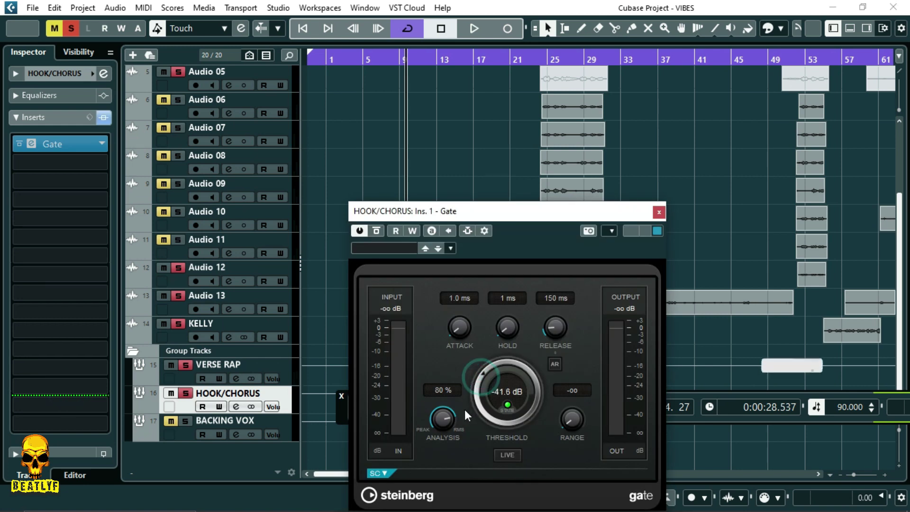
Step: Lower the HOOK/CHORUS Gate threshold to about -54.2 dB and audition the hook from around bar 22
{"action": "left_click_drag", "start_coordinate": [464, 414], "coordinate": [463, 435]}
{"action": "scroll", "coordinate": [563, 162], "scroll_direction": "up", "scroll_amount": 4}
{"action": "left_click", "coordinate": [527, 59]}
{"action": "key", "text": "space"}
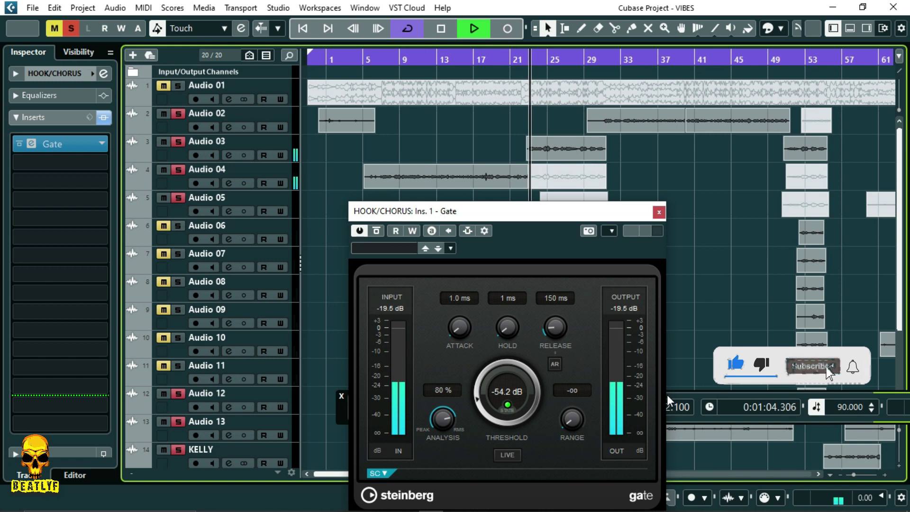
{"action": "left_click", "coordinate": [659, 212]}
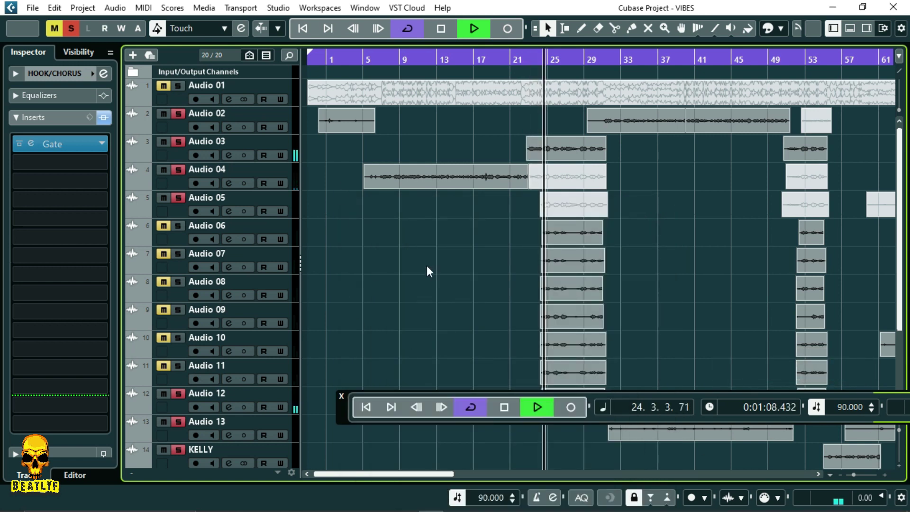
Step: Lower the Audio 12 channel fader to about -3.21 dB while the hook plays
{"action": "scroll", "coordinate": [377, 336], "scroll_direction": "down", "scroll_amount": 5}
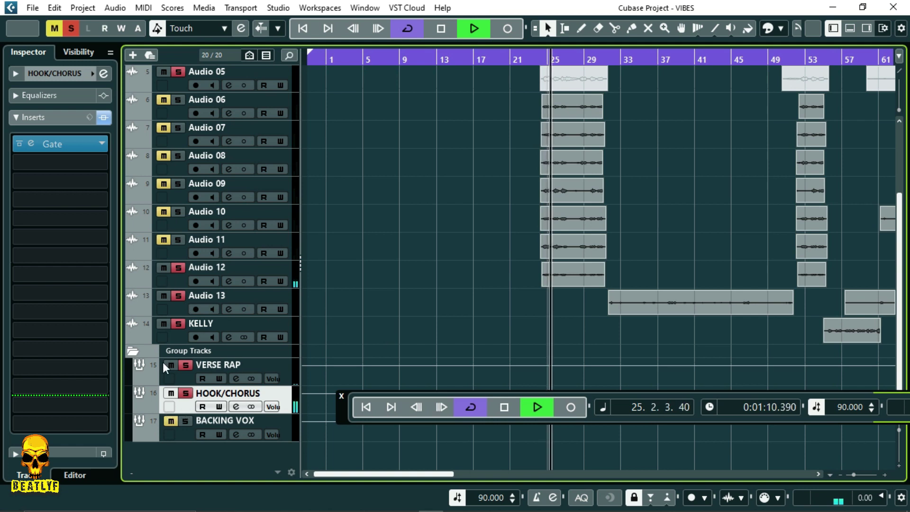
{"action": "left_click", "coordinate": [176, 282]}
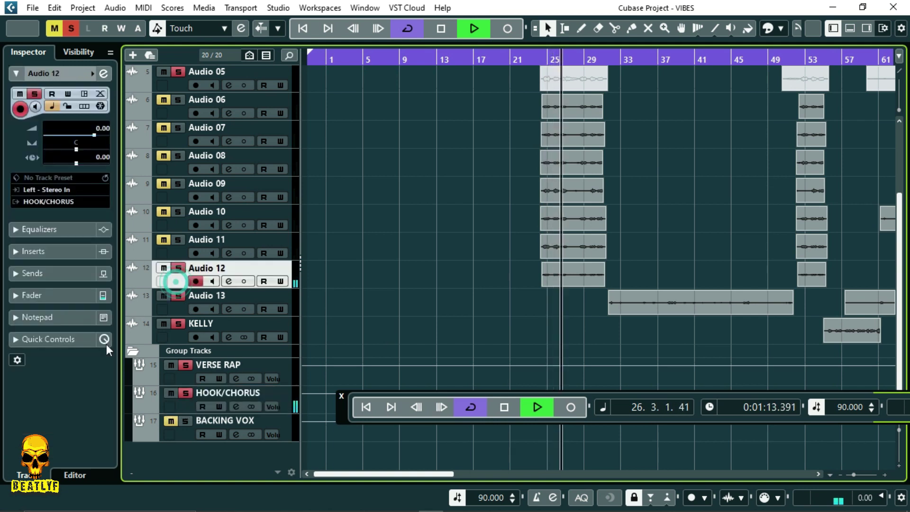
{"action": "left_click", "coordinate": [47, 292]}
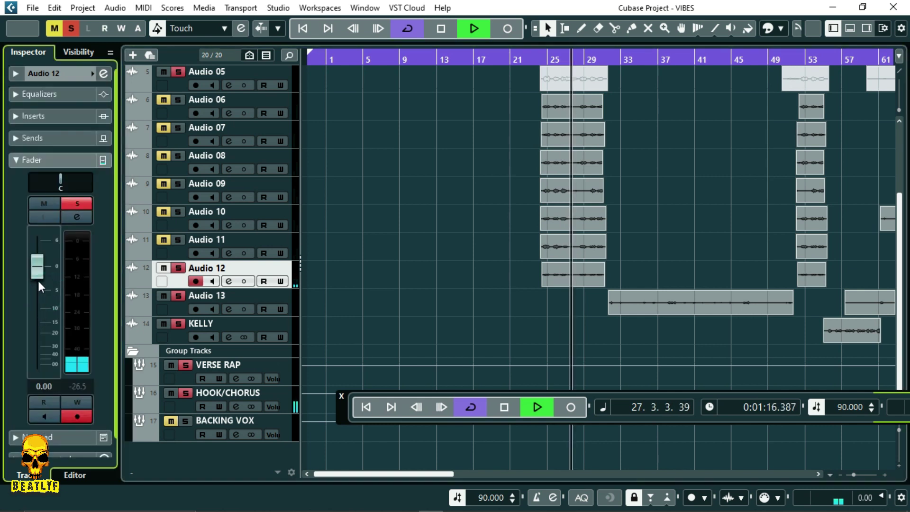
{"action": "left_click_drag", "start_coordinate": [41, 285], "coordinate": [41, 286]}
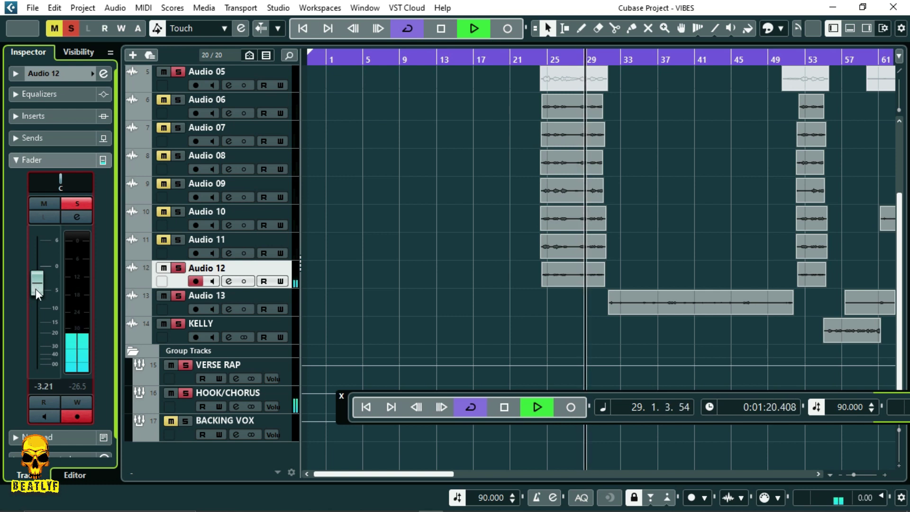
Step: Stop playback and insert Auto-Tune Pro from the Pitch Shift category in Audio 03's first insert slot
{"action": "scroll", "coordinate": [393, 271], "scroll_direction": "up", "scroll_amount": 5}
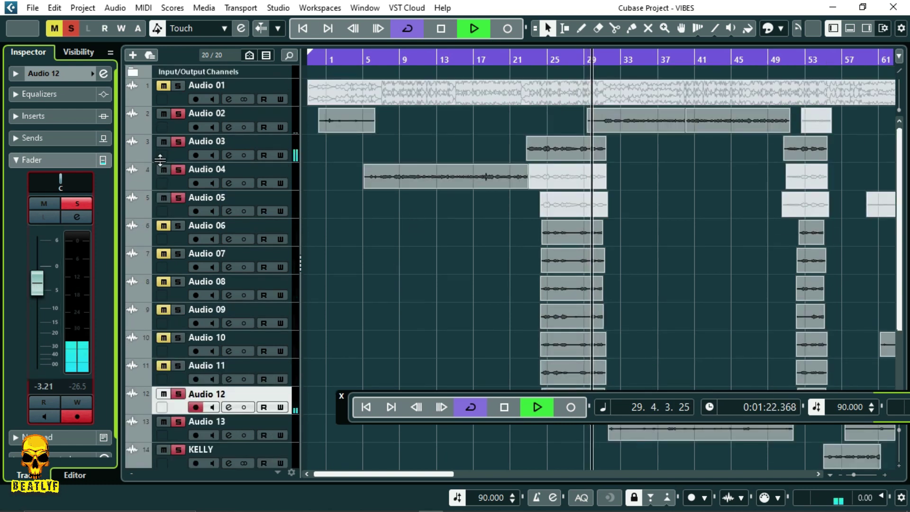
{"action": "key", "text": "space"}
{"action": "left_click", "coordinate": [178, 155]}
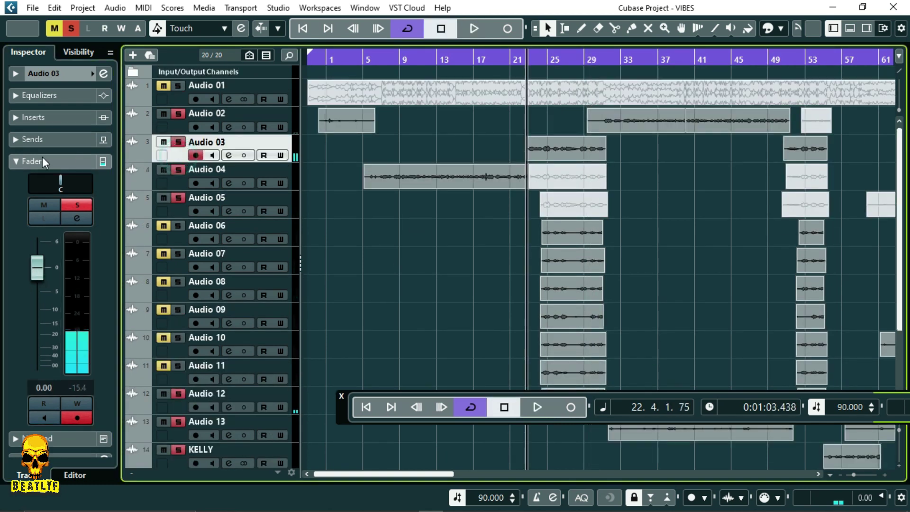
{"action": "left_click", "coordinate": [46, 117]}
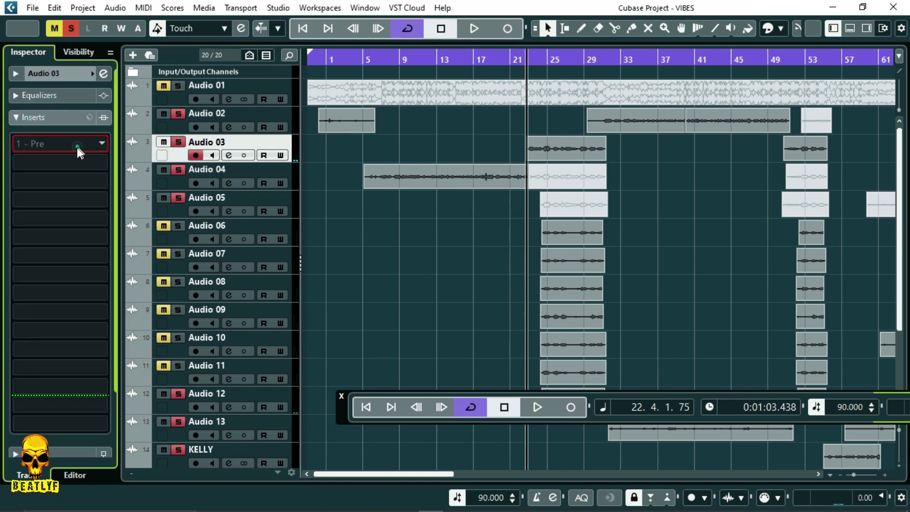
{"action": "left_click", "coordinate": [76, 145]}
{"action": "scroll", "coordinate": [50, 356], "scroll_direction": "down", "scroll_amount": 2}
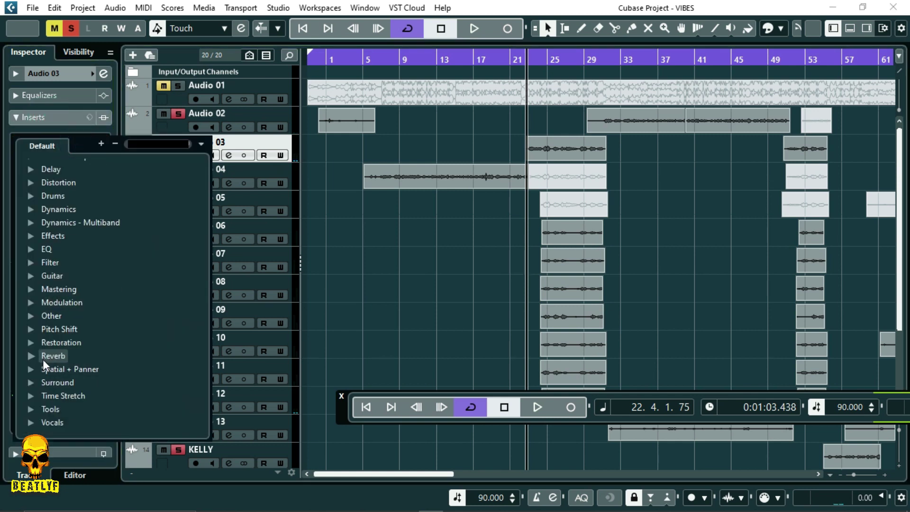
{"action": "left_click", "coordinate": [30, 329]}
{"action": "scroll", "coordinate": [92, 390], "scroll_direction": "down", "scroll_amount": 5}
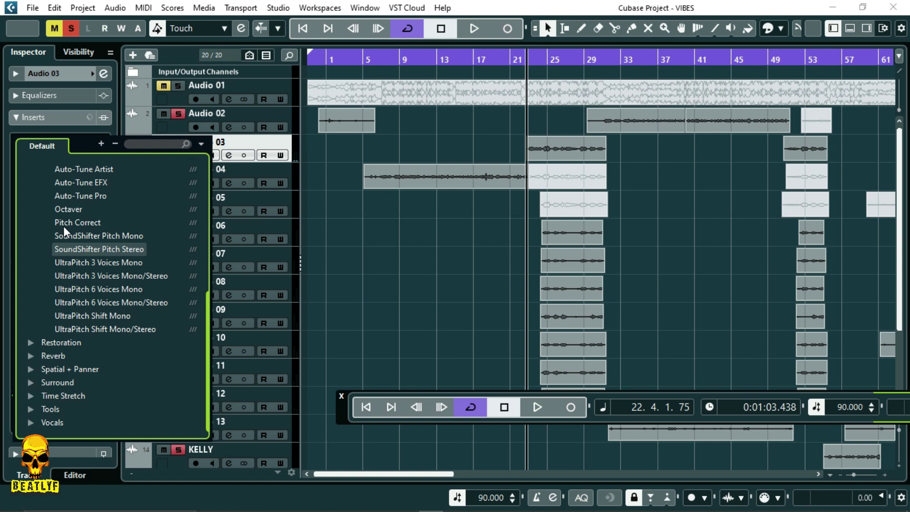
{"action": "left_click", "coordinate": [94, 197]}
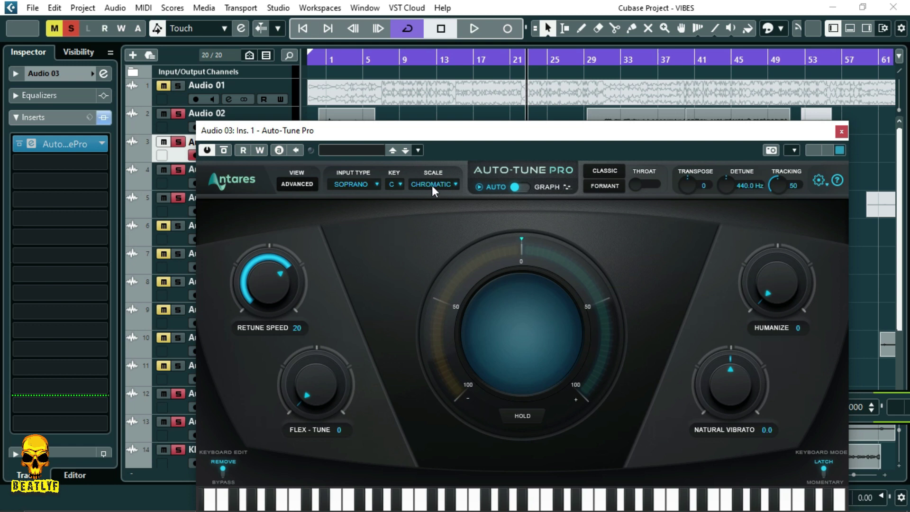
Step: Configure Audio 03's Auto-Tune Pro with the Major scale, key Eb, Low Male input type and retune speed 4
{"action": "left_click", "coordinate": [432, 188]}
{"action": "left_click", "coordinate": [433, 180]}
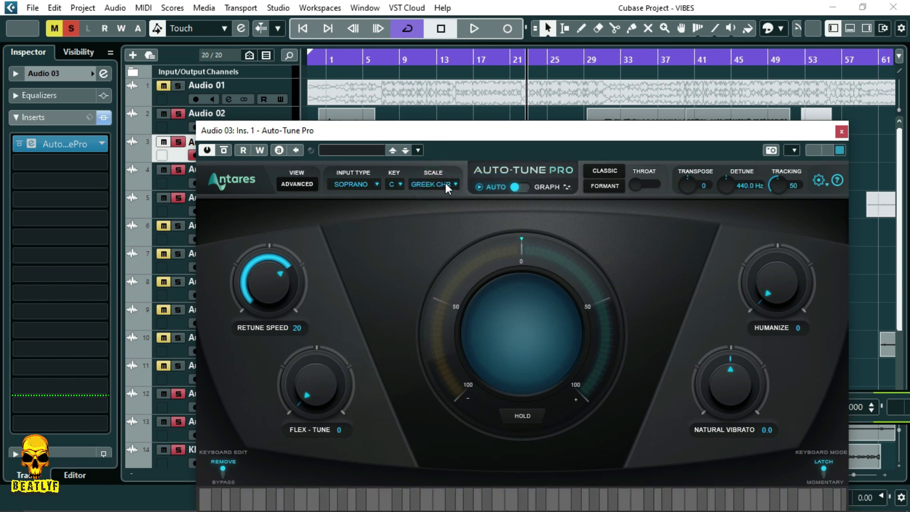
{"action": "left_click", "coordinate": [444, 182]}
{"action": "left_click", "coordinate": [448, 92]}
{"action": "left_click", "coordinate": [399, 184]}
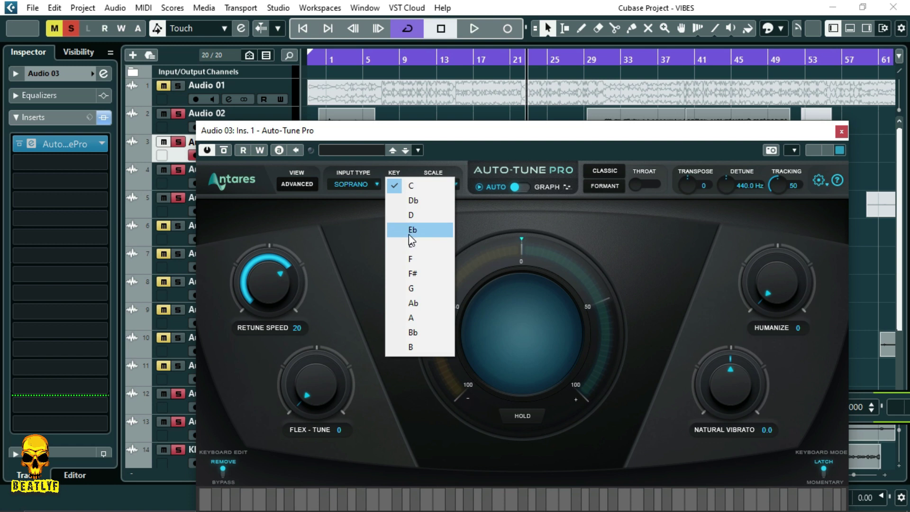
{"action": "left_click", "coordinate": [410, 230]}
{"action": "left_click", "coordinate": [351, 185]}
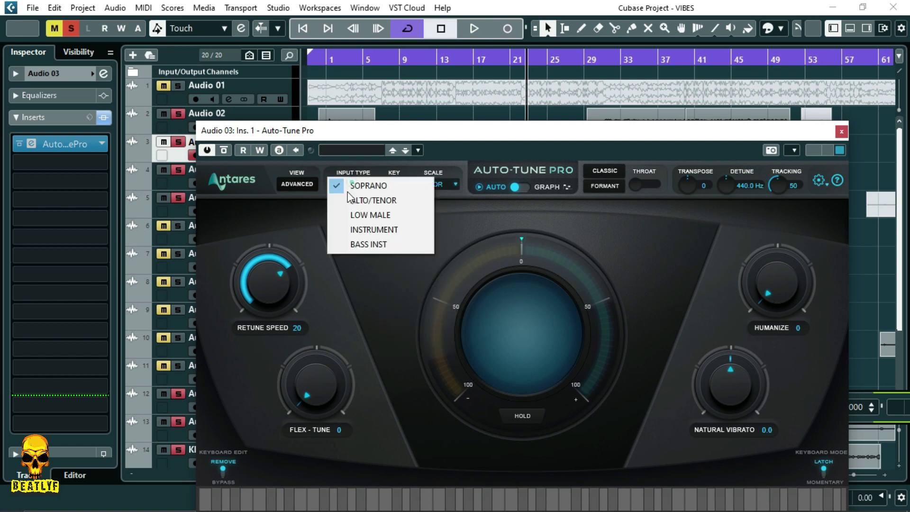
{"action": "left_click", "coordinate": [367, 215]}
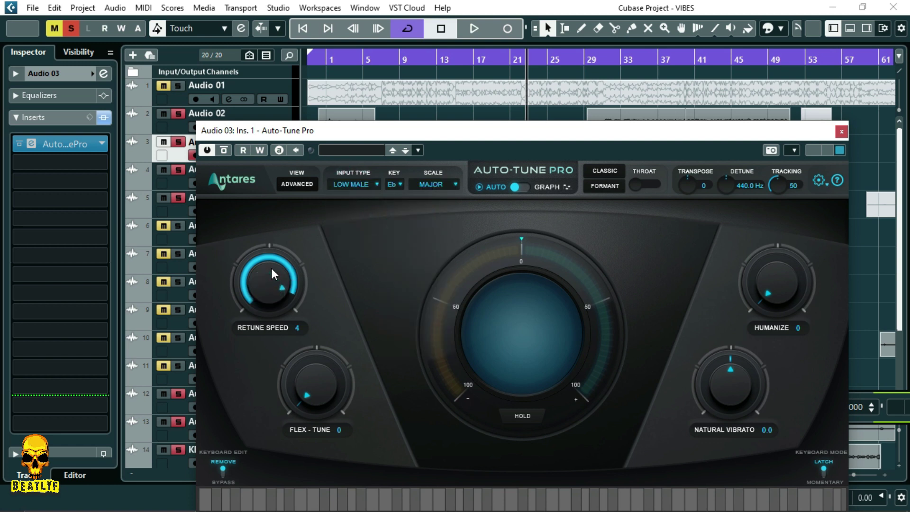
Step: Set Auto-Tune Pro's Flex-Tune to 43 and Humanize to 50 while auditioning Audio 03, and close the plug-in
{"action": "left_click_drag", "start_coordinate": [306, 385], "coordinate": [312, 343]}
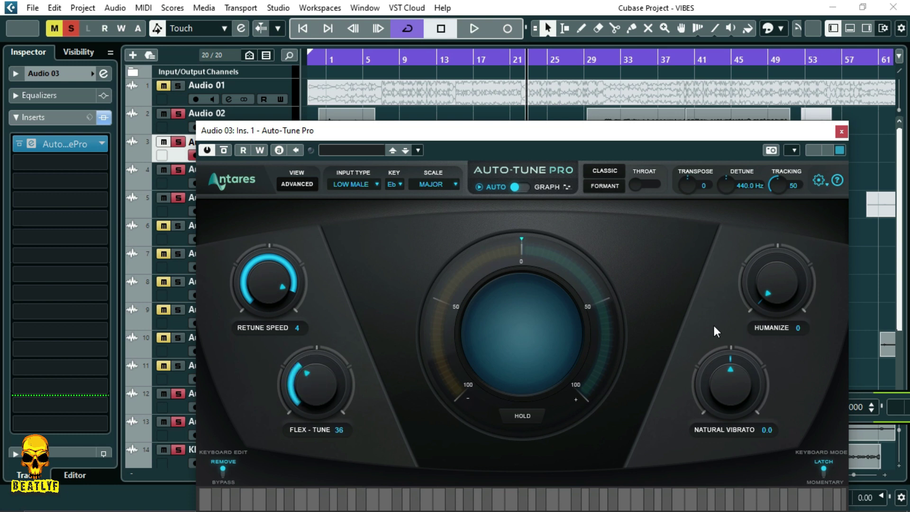
{"action": "left_click_drag", "start_coordinate": [763, 296], "coordinate": [755, 233]}
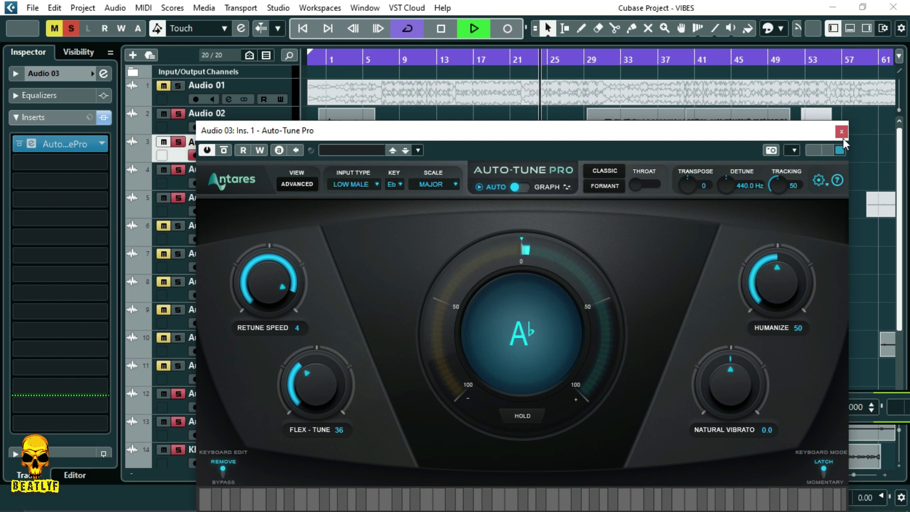
{"action": "scroll", "coordinate": [308, 388], "scroll_direction": "up", "scroll_amount": 7}
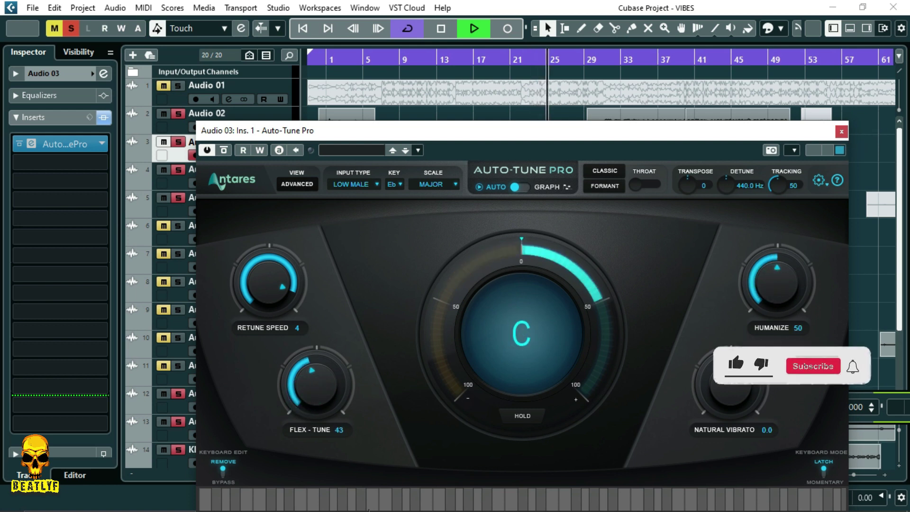
{"action": "left_click", "coordinate": [841, 131]}
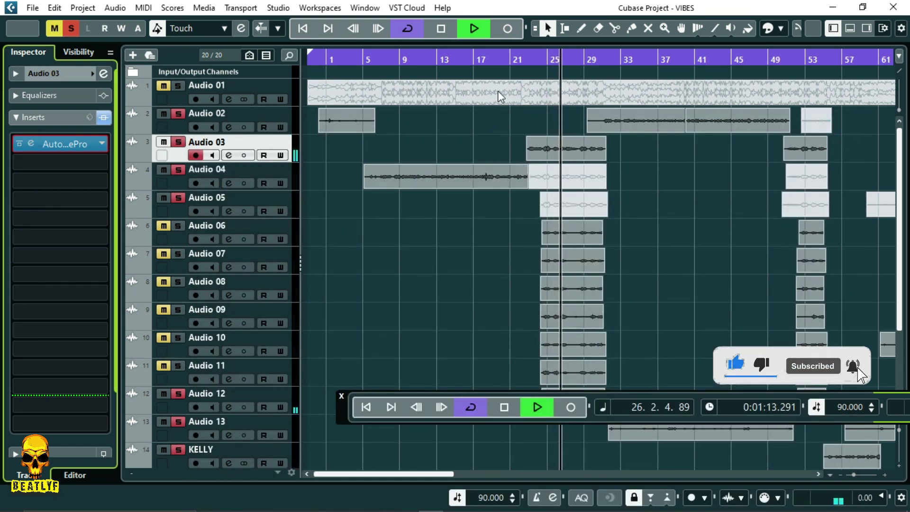
Step: Select Audio 12, stop playback and insert Pitch Correct from the Pitch Shift category in its first insert slot
{"action": "scroll", "coordinate": [341, 311], "scroll_direction": "down", "scroll_amount": 3}
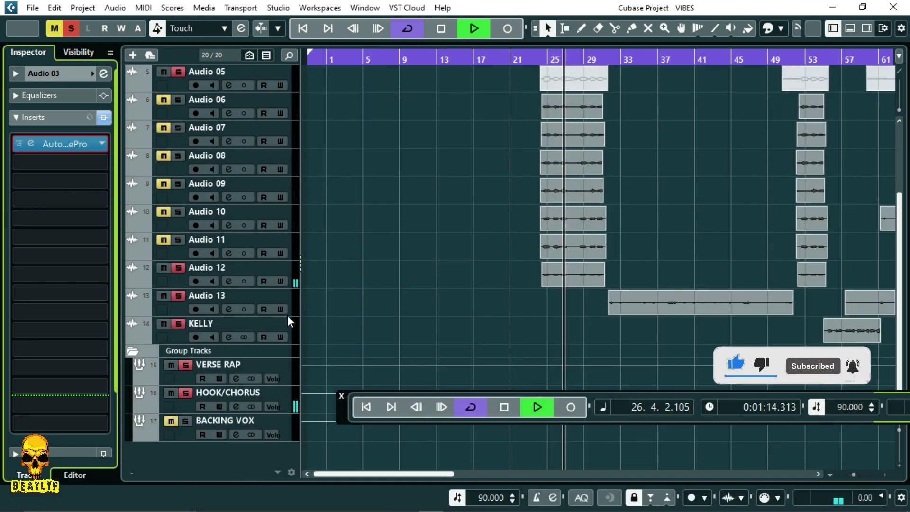
{"action": "left_click", "coordinate": [179, 282]}
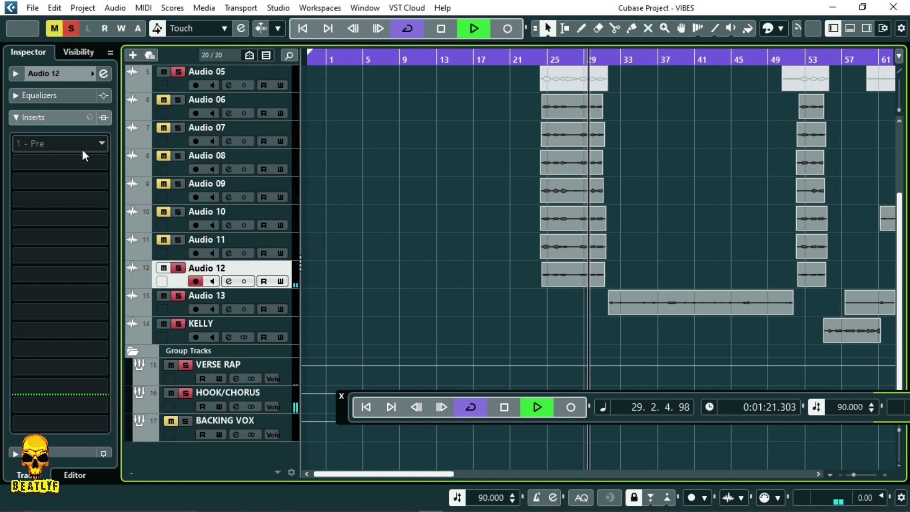
{"action": "key", "text": "space"}
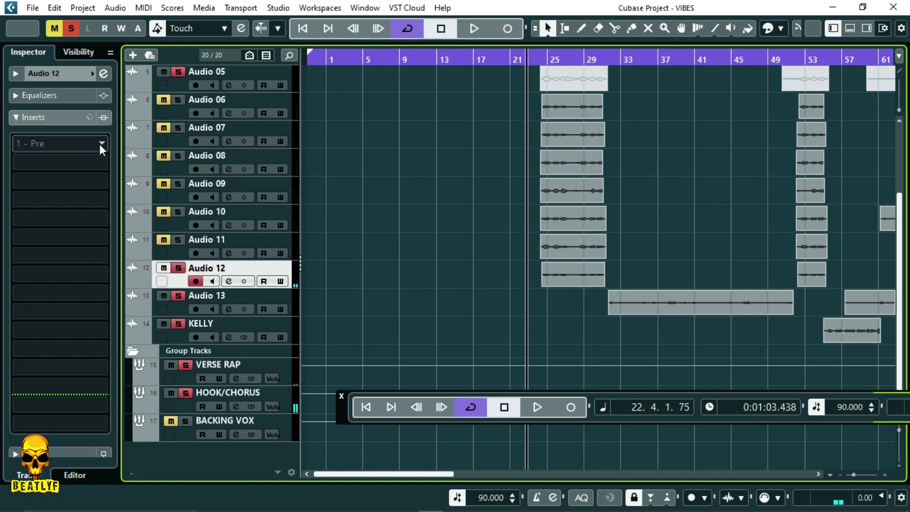
{"action": "left_click", "coordinate": [99, 144]}
{"action": "scroll", "coordinate": [55, 262], "scroll_direction": "down", "scroll_amount": 2}
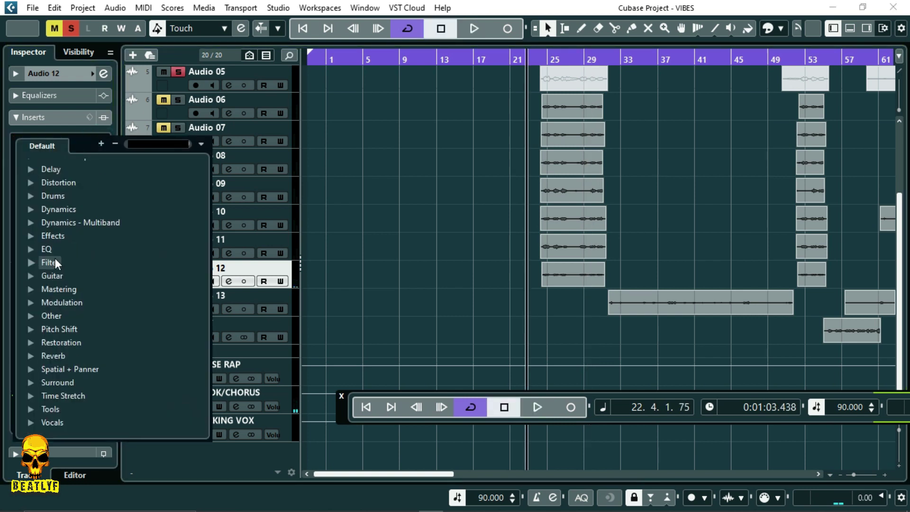
{"action": "left_click", "coordinate": [31, 328]}
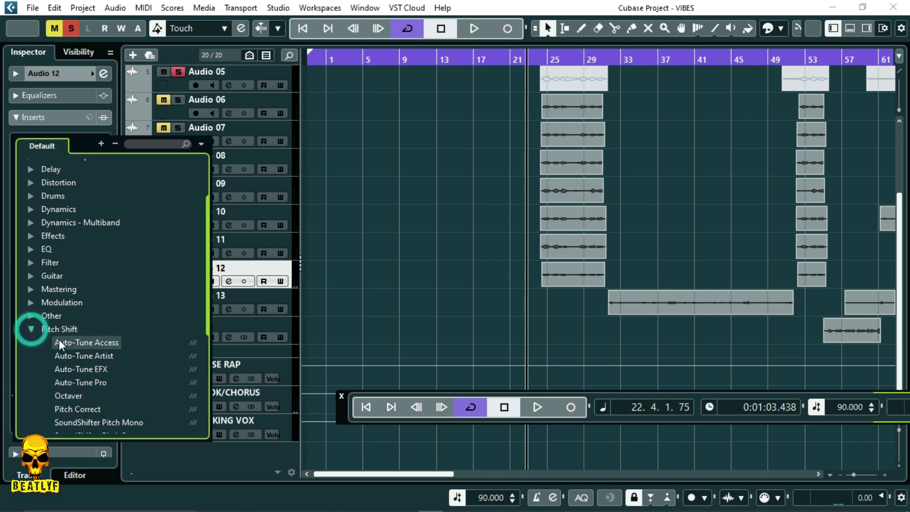
{"action": "scroll", "coordinate": [62, 322], "scroll_direction": "down", "scroll_amount": 5}
{"action": "left_click", "coordinate": [78, 227]}
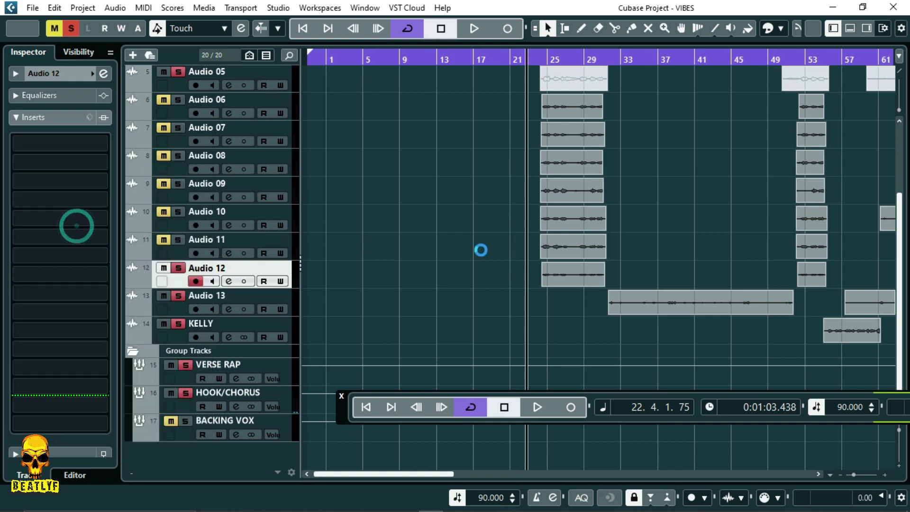
Step: Set Audio 12's Pitch Correct to the Major scale in D#, speed 72 and Male formant during playback, close it and save the project
{"action": "left_click", "coordinate": [570, 330]}
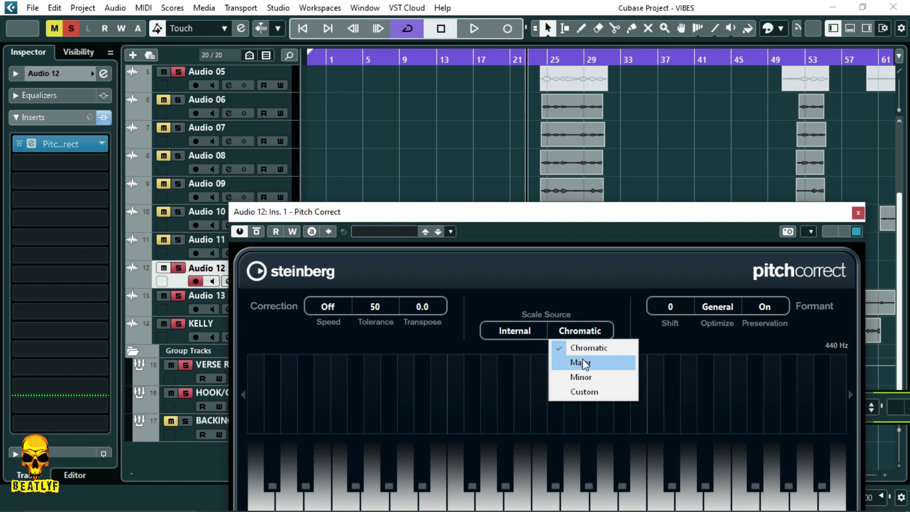
{"action": "left_click", "coordinate": [586, 361]}
{"action": "left_click", "coordinate": [598, 332]}
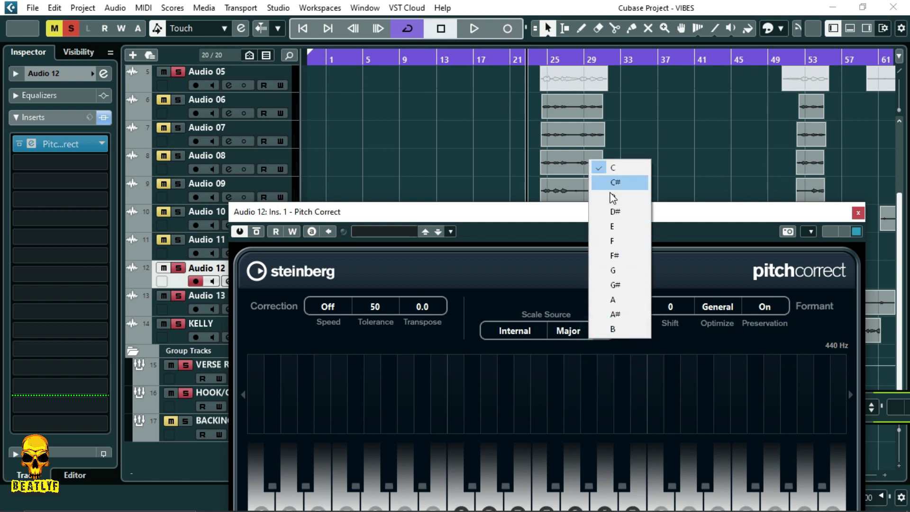
{"action": "left_click", "coordinate": [614, 213]}
{"action": "left_click", "coordinate": [329, 308]}
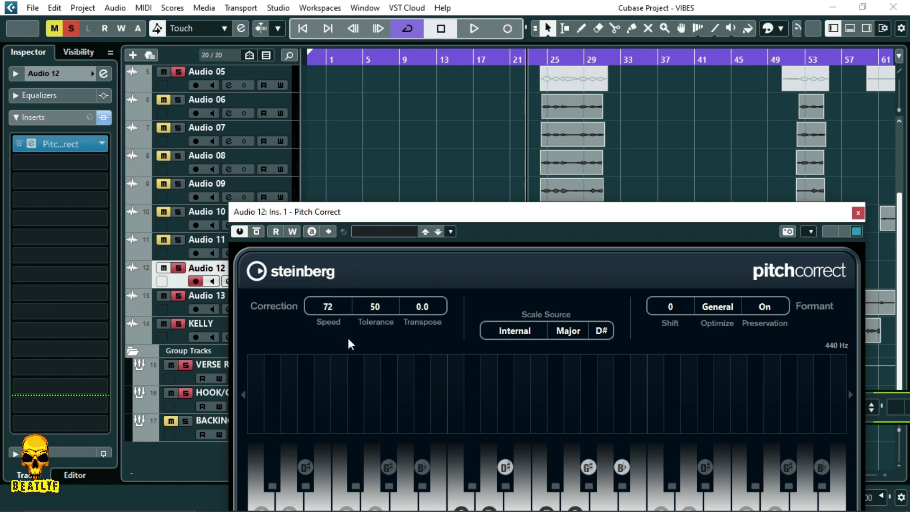
{"action": "key", "text": "space"}
{"action": "left_click", "coordinate": [722, 304]}
{"action": "left_click", "coordinate": [724, 342]}
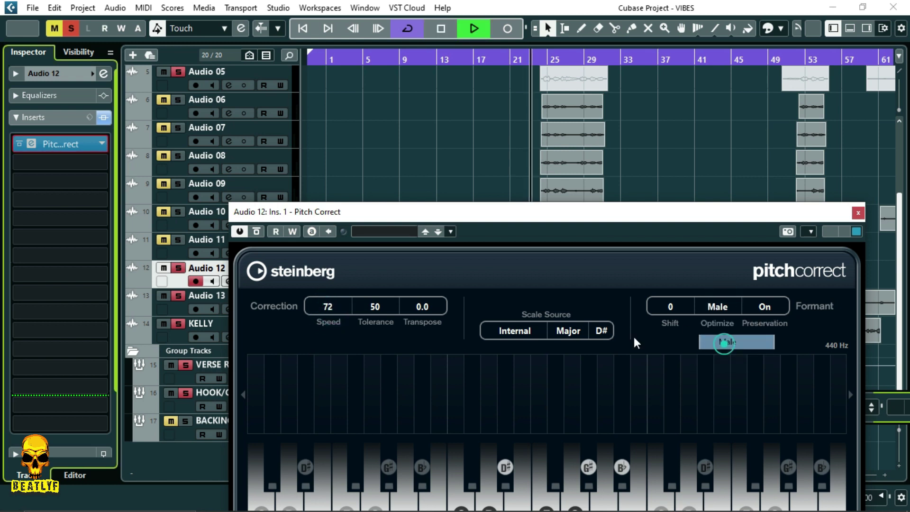
{"action": "left_click", "coordinate": [858, 213]}
{"action": "left_click", "coordinate": [32, 7]}
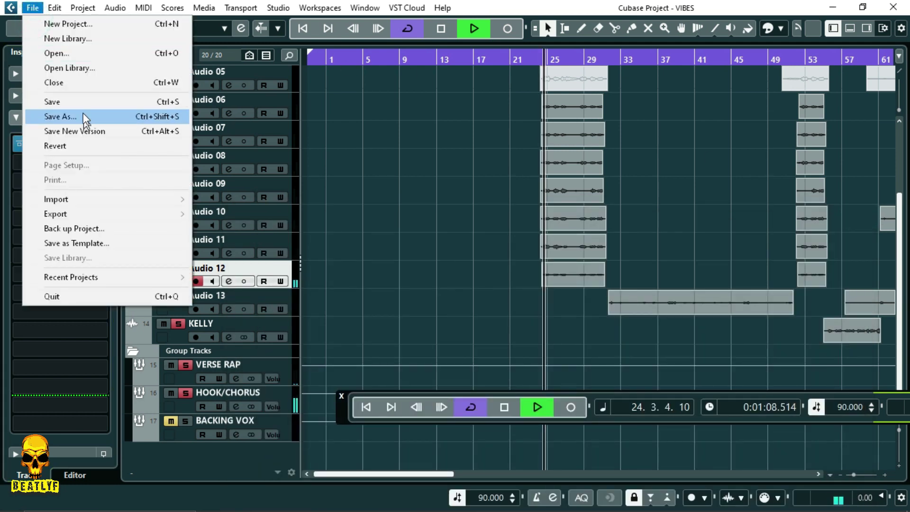
{"action": "left_click", "coordinate": [82, 106]}
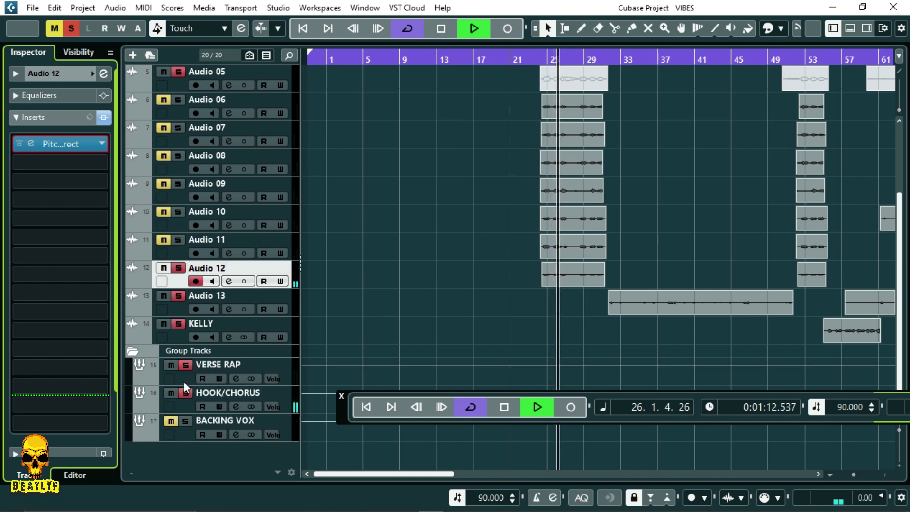
Step: Load the Lead Vox Male equalizer preset on the HOOK/CHORUS group channel
{"action": "left_click", "coordinate": [184, 403]}
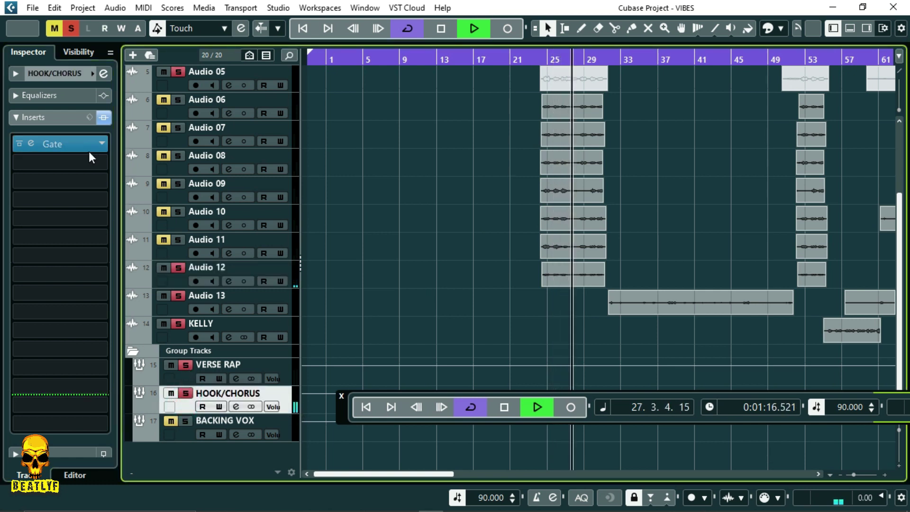
{"action": "left_click", "coordinate": [105, 75]}
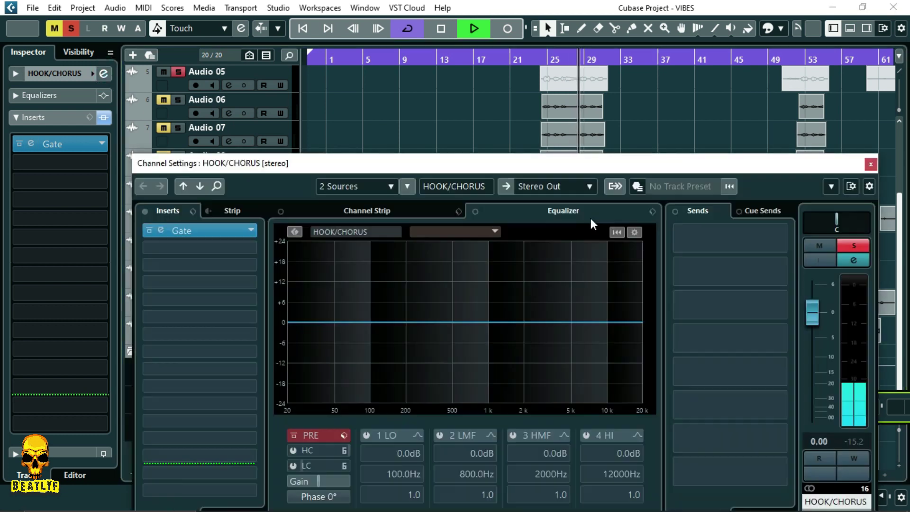
{"action": "left_click", "coordinate": [650, 210]}
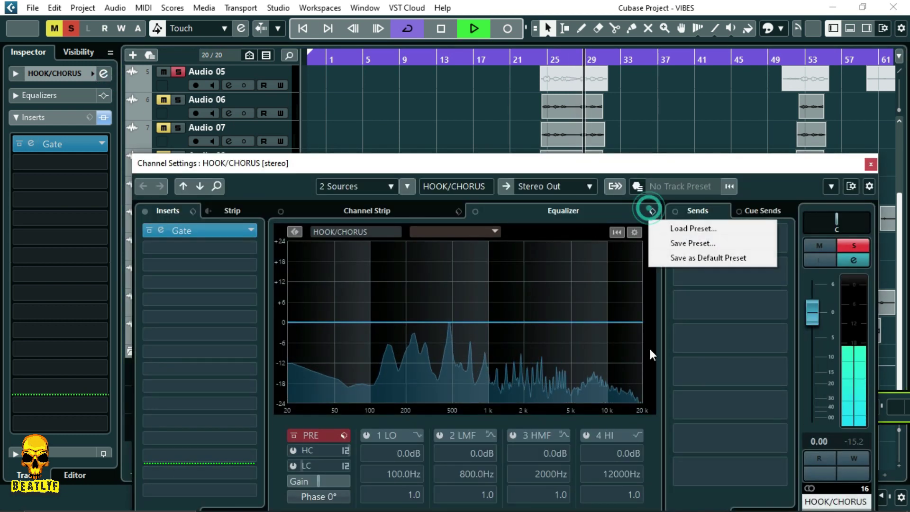
{"action": "left_click", "coordinate": [693, 228]}
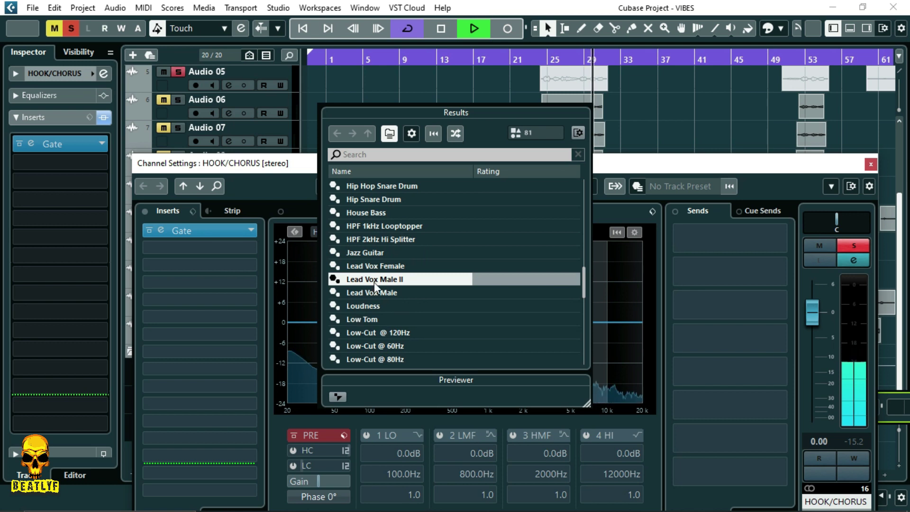
{"action": "left_click", "coordinate": [390, 293]}
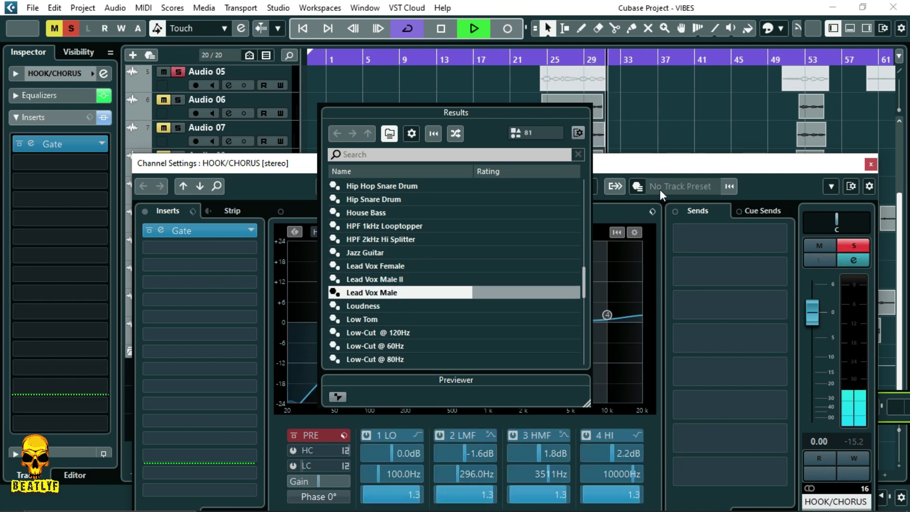
{"action": "left_click", "coordinate": [684, 166]}
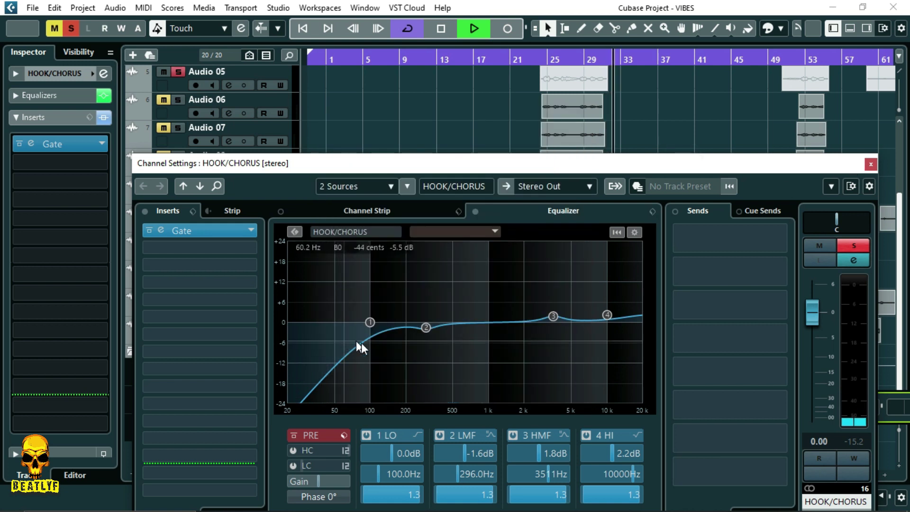
Step: Set the HOOK/CHORUS EQ's low band to about 214 Hz, 0.4 dB and Q 8.4, and its low-mid band to about 431 Hz and -5.9 dB
{"action": "left_click_drag", "start_coordinate": [369, 323], "coordinate": [408, 321]}
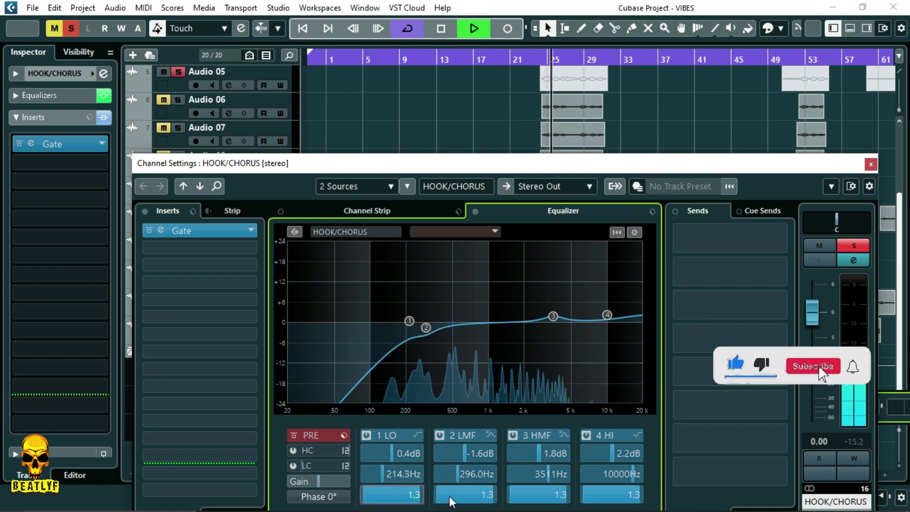
{"action": "scroll", "coordinate": [392, 494], "scroll_direction": "up", "scroll_amount": 5}
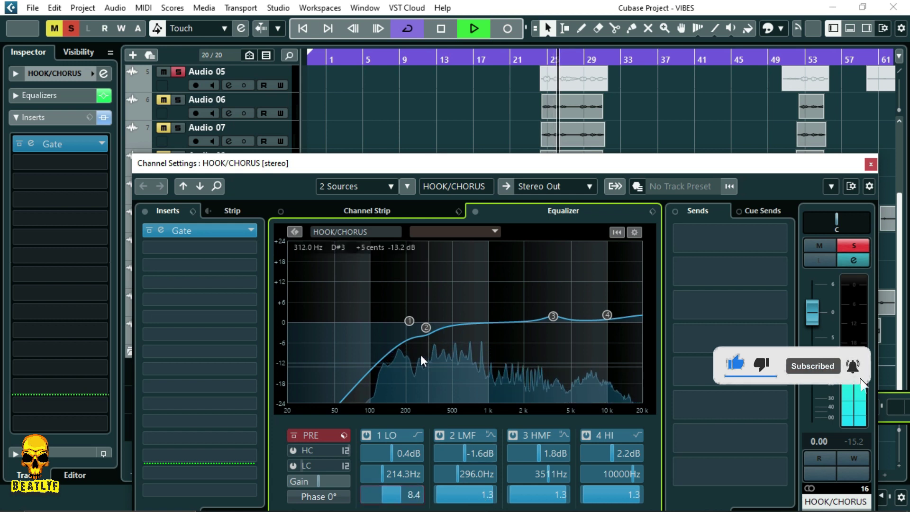
{"action": "left_click_drag", "start_coordinate": [424, 326], "coordinate": [444, 342]}
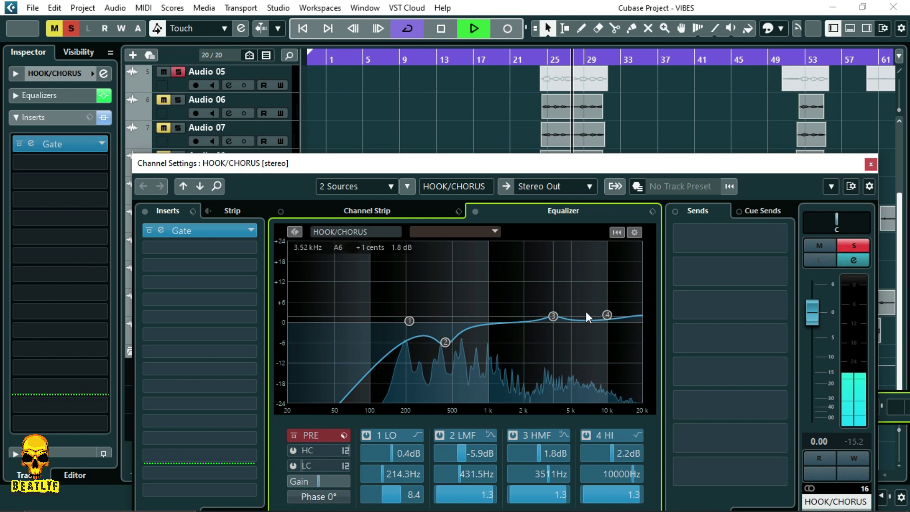
Step: Change the EQ's high band to Parametric II at about 15433 Hz and -2.0 dB, and close the HOOK/CHORUS channel settings
{"action": "left_click_drag", "start_coordinate": [606, 315], "coordinate": [624, 323]}
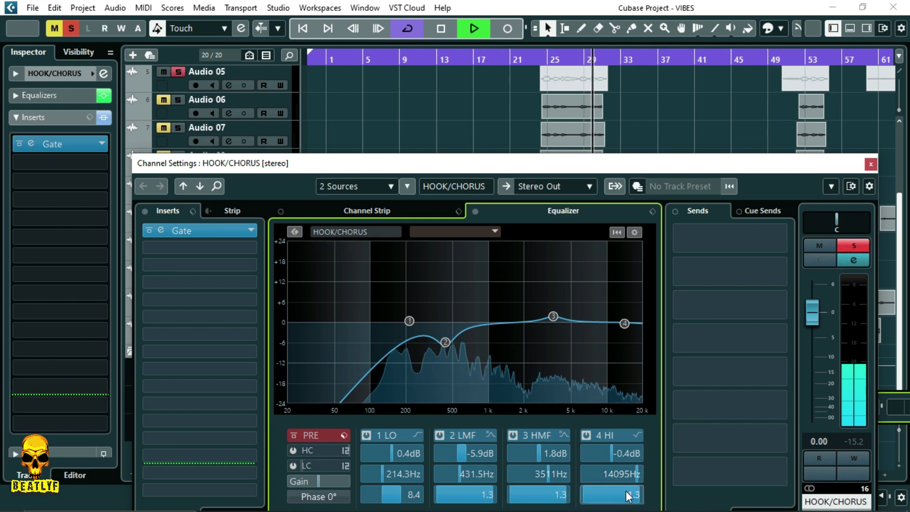
{"action": "left_click", "coordinate": [634, 435]}
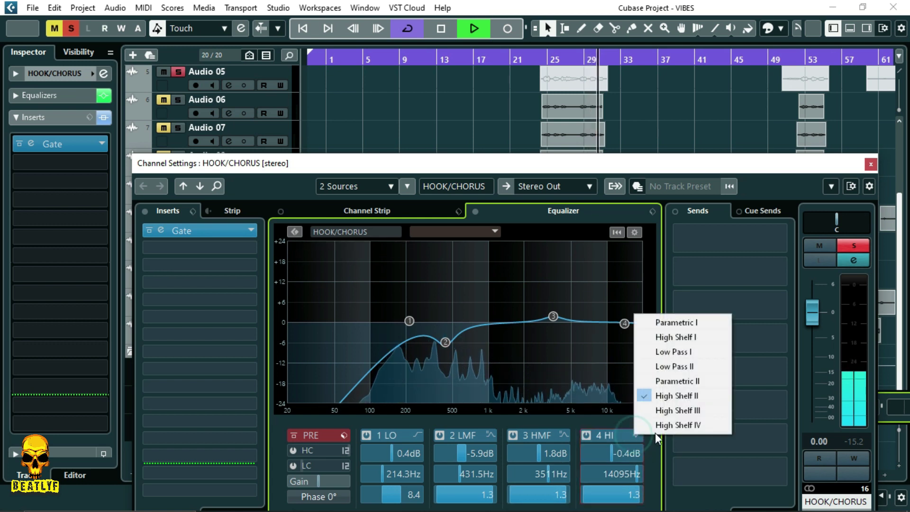
{"action": "left_click", "coordinate": [658, 385]}
{"action": "left_click_drag", "start_coordinate": [621, 324], "coordinate": [630, 329]}
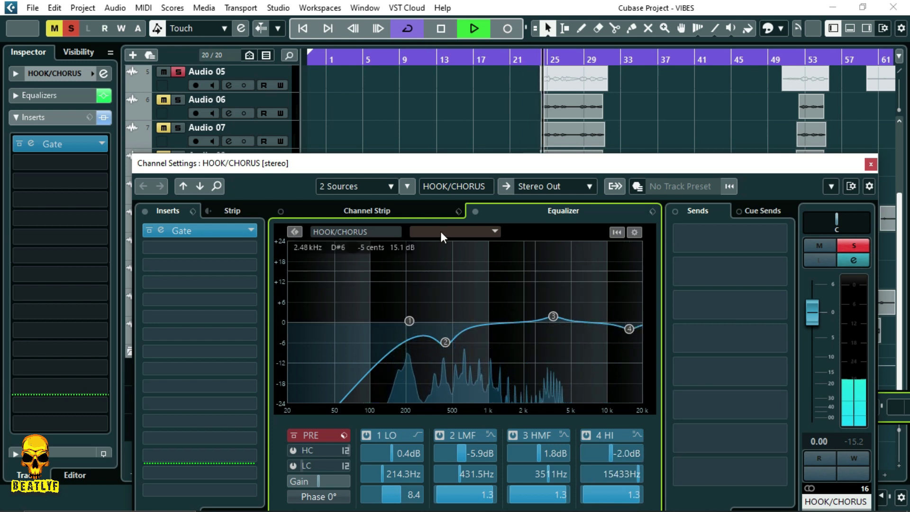
{"action": "left_click", "coordinate": [870, 164]}
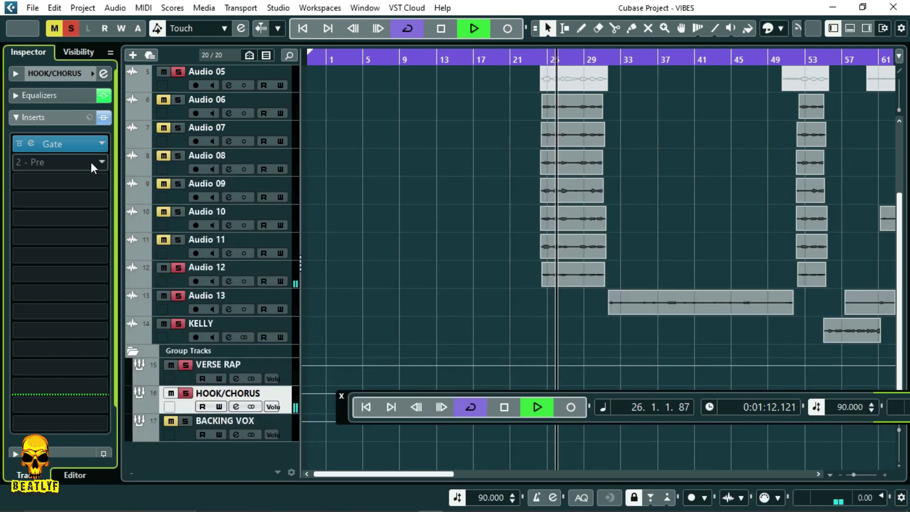
Step: Insert the Compressor from the Dynamics category in HOOK/CHORUS's second insert slot
{"action": "left_click", "coordinate": [98, 164]}
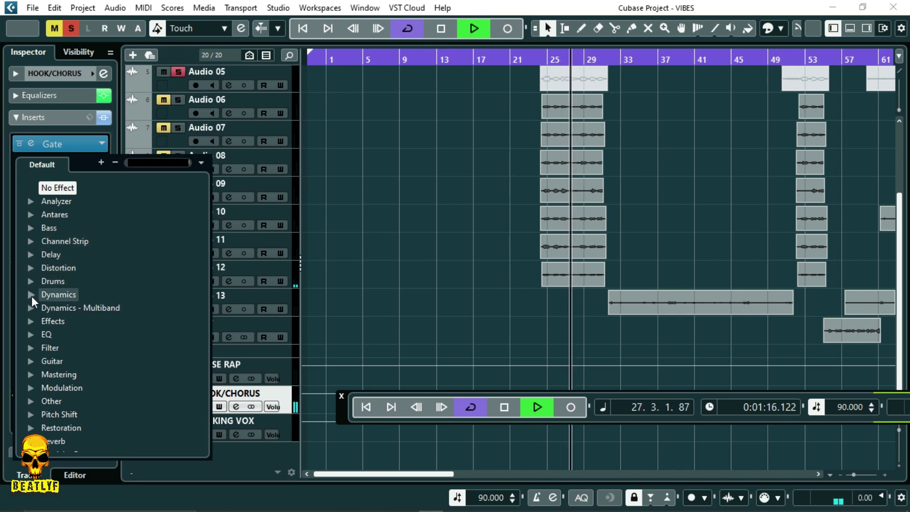
{"action": "left_click", "coordinate": [30, 295]}
{"action": "scroll", "coordinate": [104, 380], "scroll_direction": "down", "scroll_amount": 5}
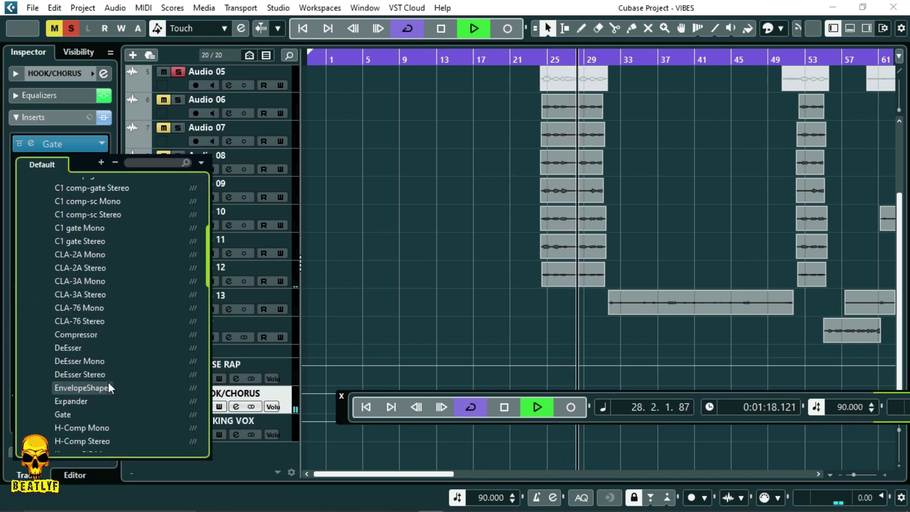
{"action": "left_click", "coordinate": [80, 334]}
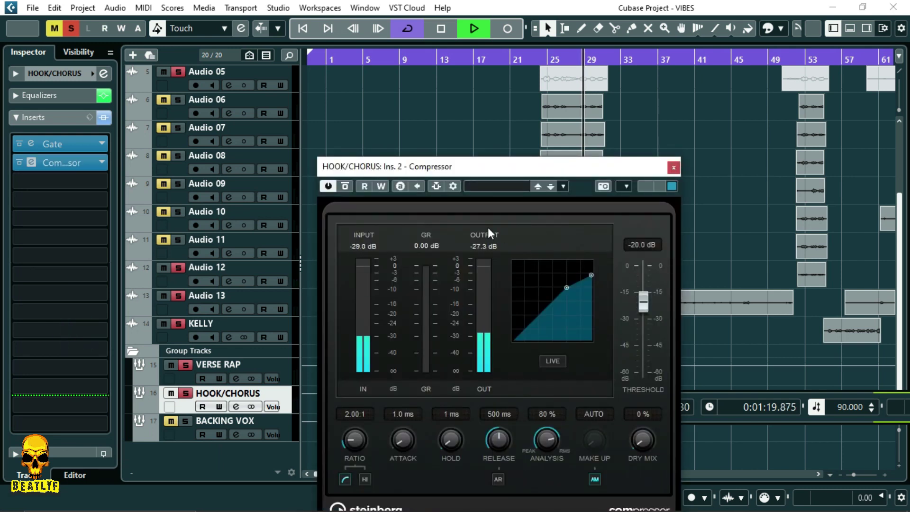
Step: Load the Light Jazz Vocals compressor preset, restart playback, lower the threshold to about -28.1 dB and close the plug-in
{"action": "left_click", "coordinate": [490, 187]}
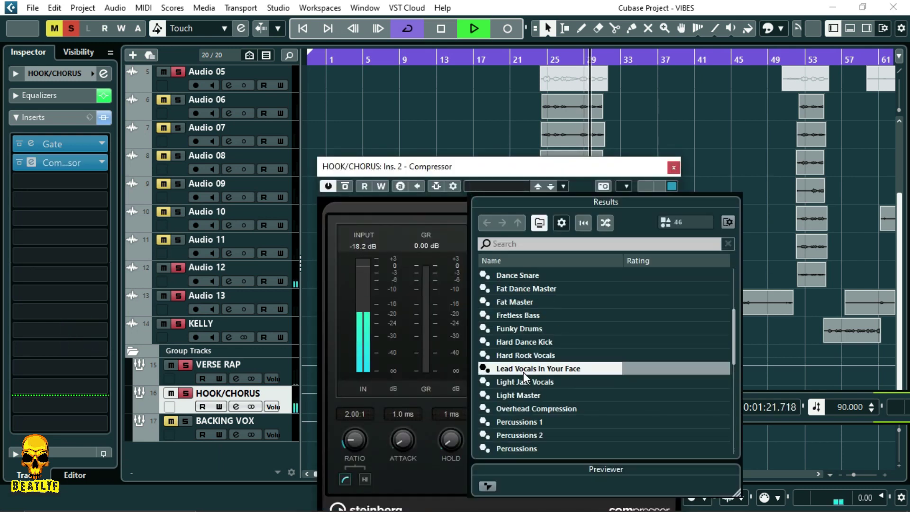
{"action": "left_click", "coordinate": [525, 382]}
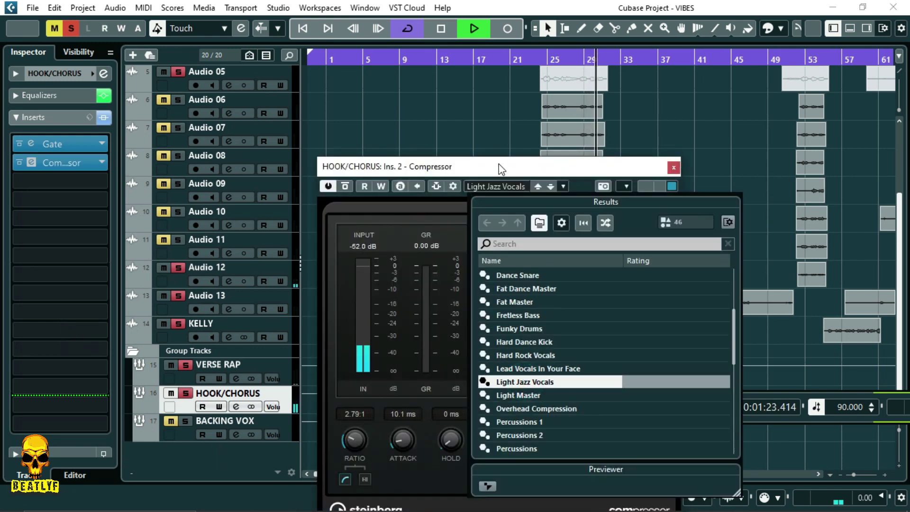
{"action": "left_click", "coordinate": [501, 169]}
{"action": "key", "text": "space"}
{"action": "left_click_drag", "start_coordinate": [642, 301], "coordinate": [644, 319]}
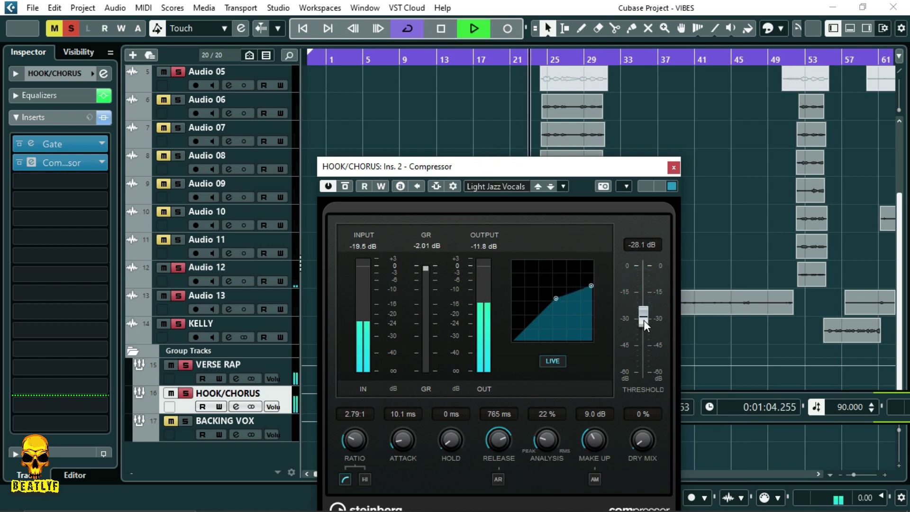
{"action": "left_click", "coordinate": [673, 169]}
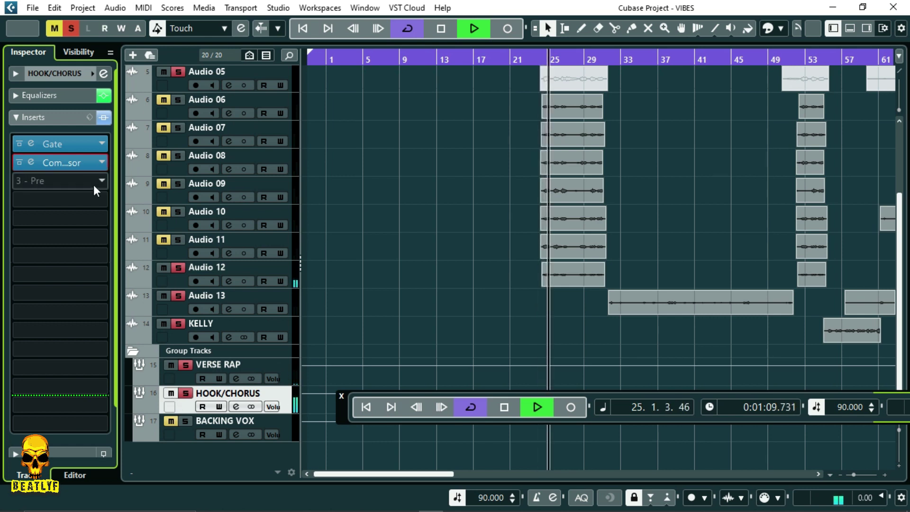
Step: Stop playback and insert RDeEsser Stereo from the Dynamics category in HOOK/CHORUS's third insert slot
{"action": "key", "text": "space"}
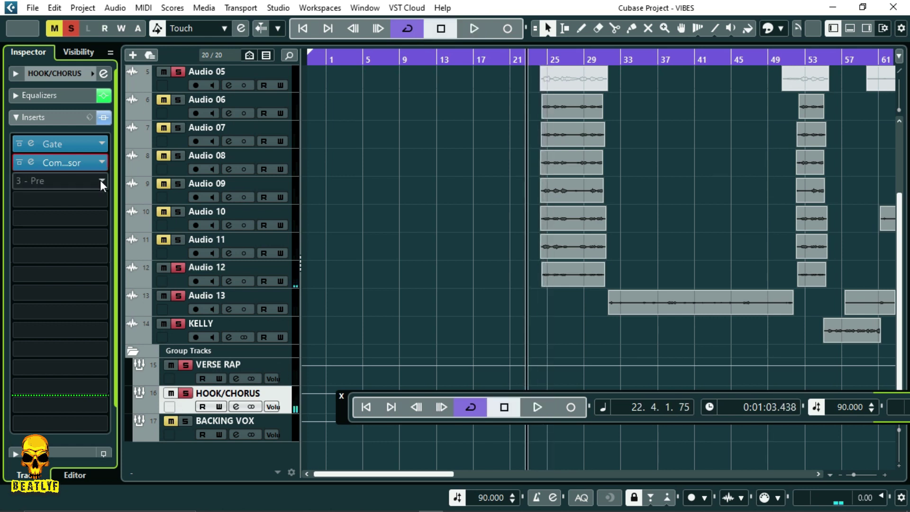
{"action": "left_click", "coordinate": [101, 180]}
{"action": "scroll", "coordinate": [39, 390], "scroll_direction": "down", "scroll_amount": 3}
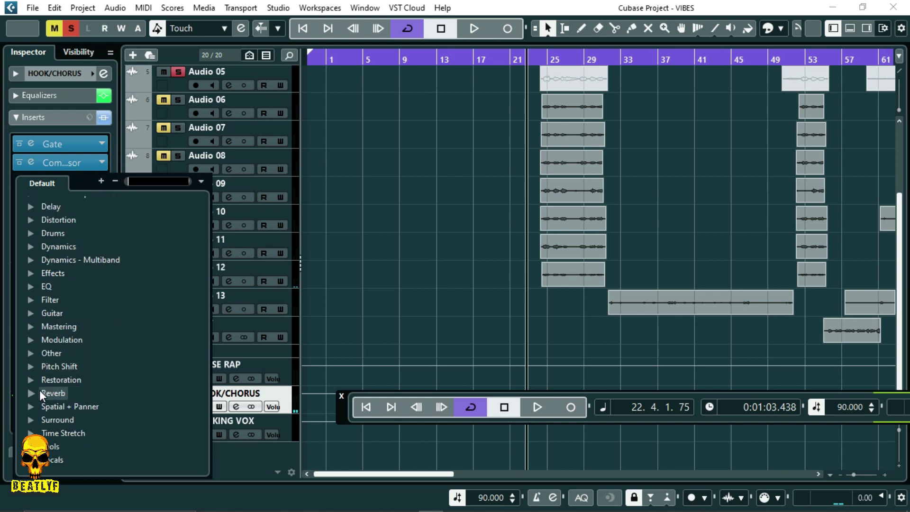
{"action": "left_click", "coordinate": [29, 249]}
{"action": "scroll", "coordinate": [79, 360], "scroll_direction": "down", "scroll_amount": 5}
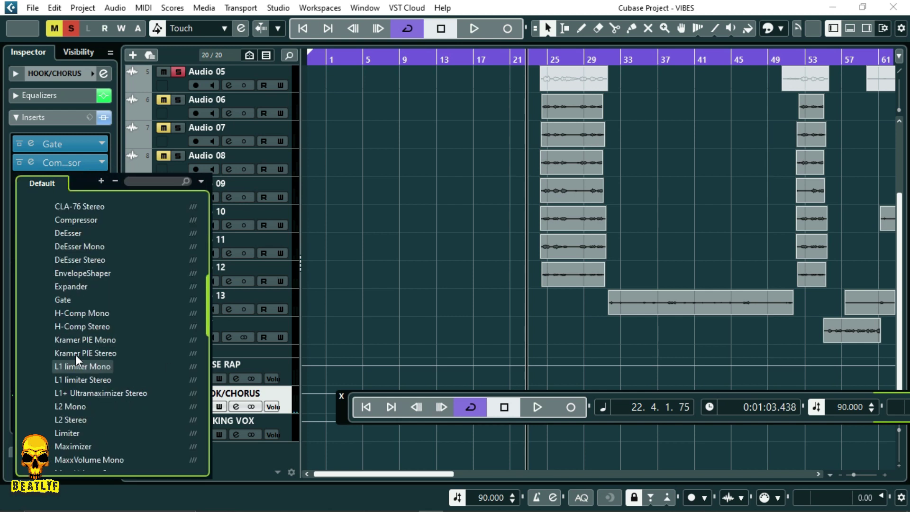
{"action": "scroll", "coordinate": [66, 365], "scroll_direction": "down", "scroll_amount": 3}
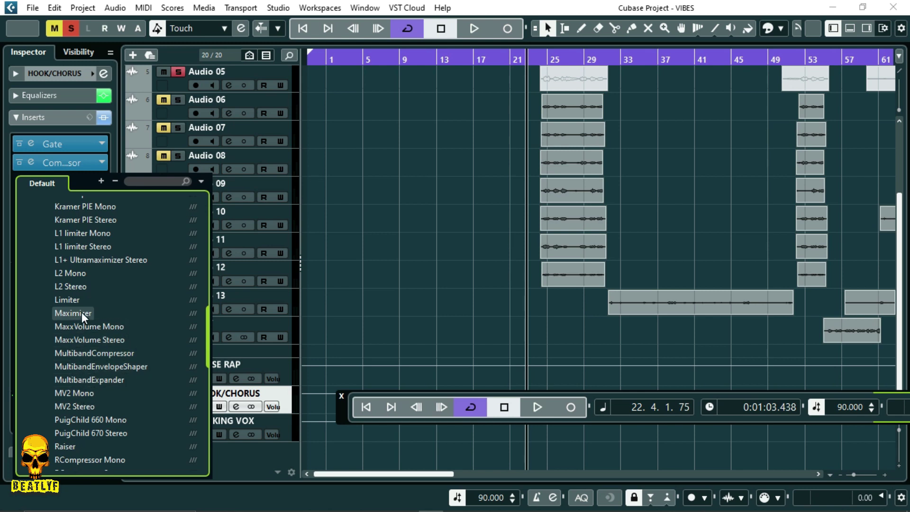
{"action": "scroll", "coordinate": [81, 327], "scroll_direction": "down", "scroll_amount": 3}
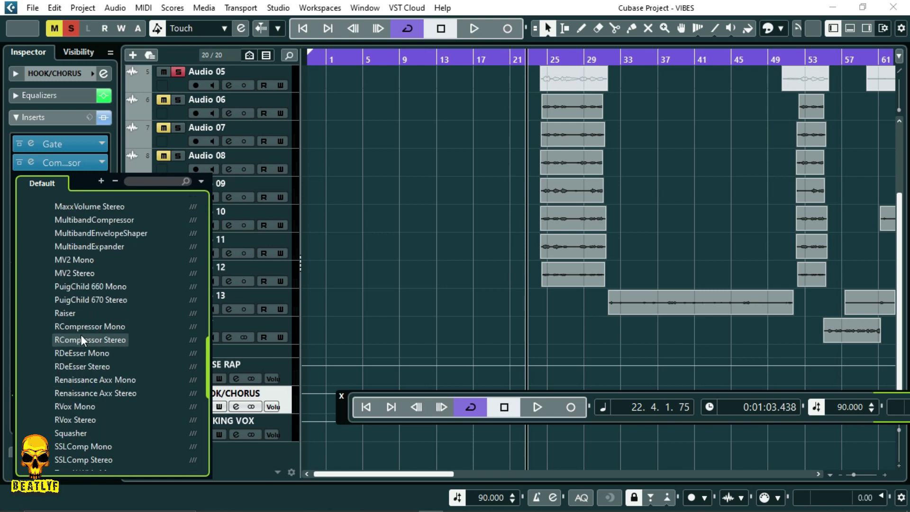
{"action": "left_click", "coordinate": [77, 364]}
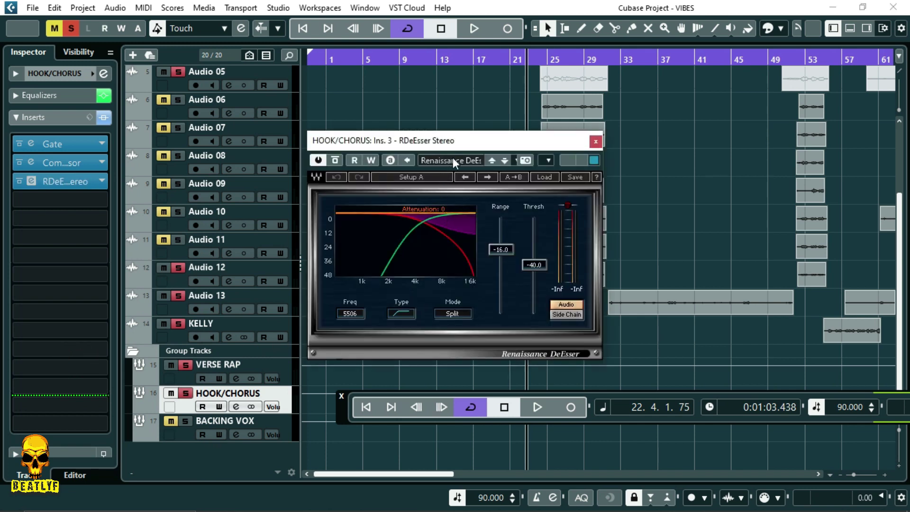
Step: Load the Male DeEss Wide preset, set frequency to 8276, range to about -33.9 and threshold to about -52.0, and close the de-esser
{"action": "left_click", "coordinate": [454, 161]}
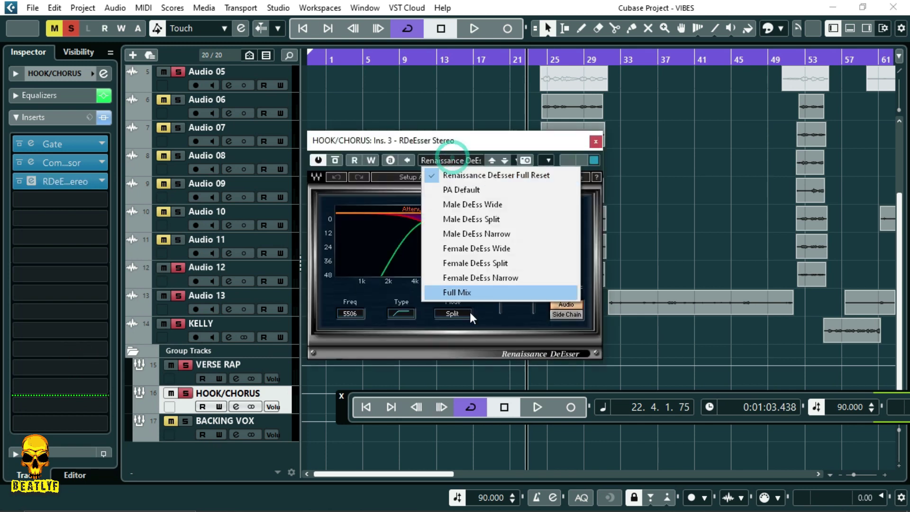
{"action": "left_click", "coordinate": [466, 205]}
{"action": "left_click_drag", "start_coordinate": [349, 312], "coordinate": [350, 299]}
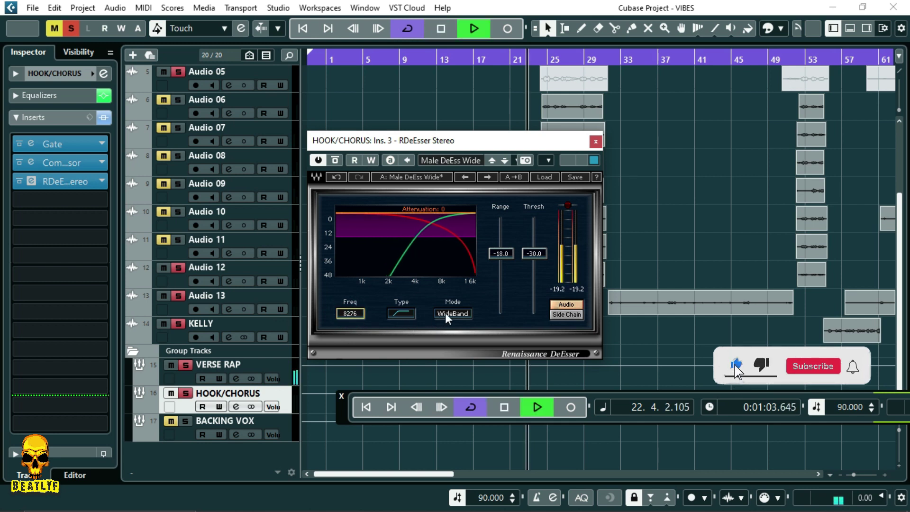
{"action": "left_click_drag", "start_coordinate": [500, 253], "coordinate": [501, 284]}
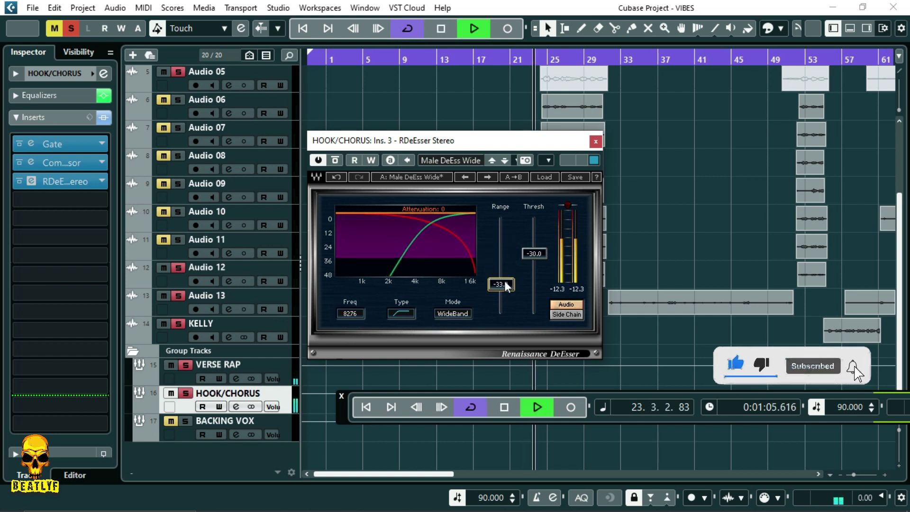
{"action": "mouse_move", "coordinate": [534, 254]}
{"action": "left_mouse_down"}
{"action": "mouse_move", "coordinate": [527, 281]}
{"action": "mouse_move", "coordinate": [527, 269]}
{"action": "left_mouse_up"}
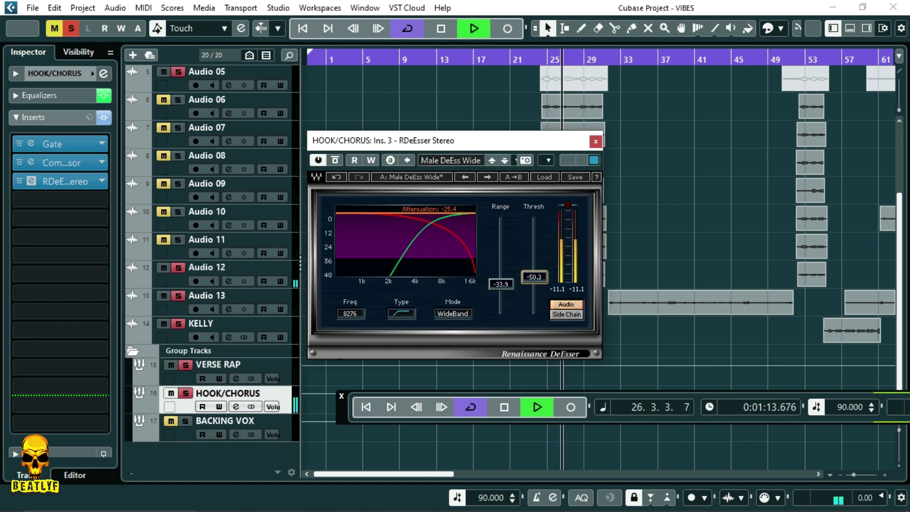
{"action": "left_click_drag", "start_coordinate": [530, 276], "coordinate": [530, 278]}
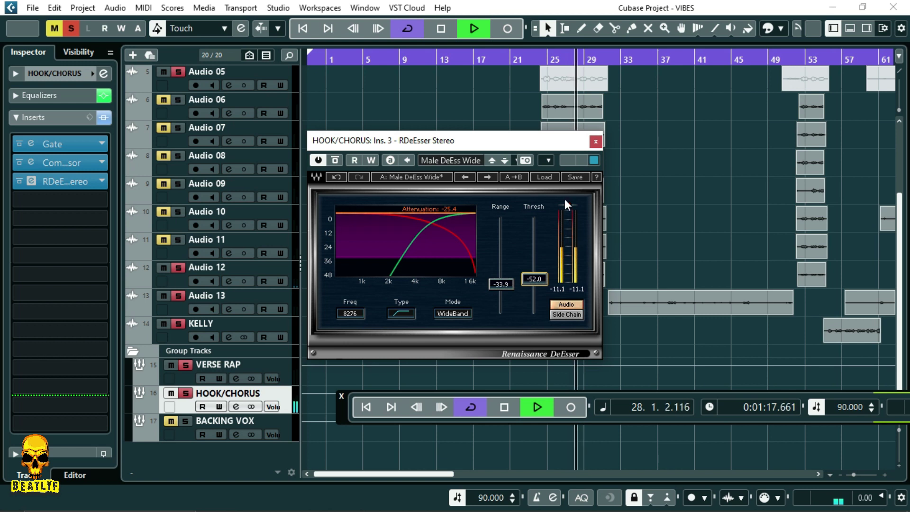
{"action": "left_click", "coordinate": [596, 141]}
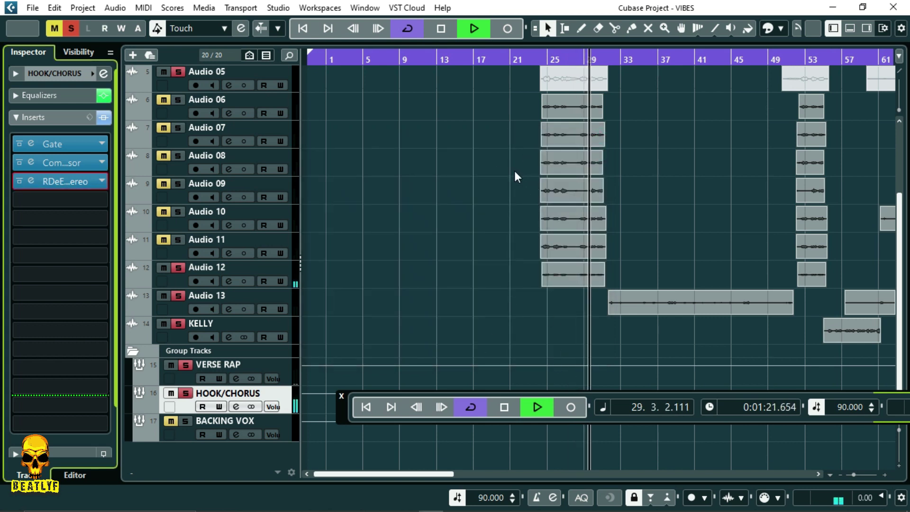
Step: Replay the song from around bar 21 and lower the HOOK/CHORUS fader to about -4.92 dB
{"action": "scroll", "coordinate": [514, 170], "scroll_direction": "up", "scroll_amount": 3}
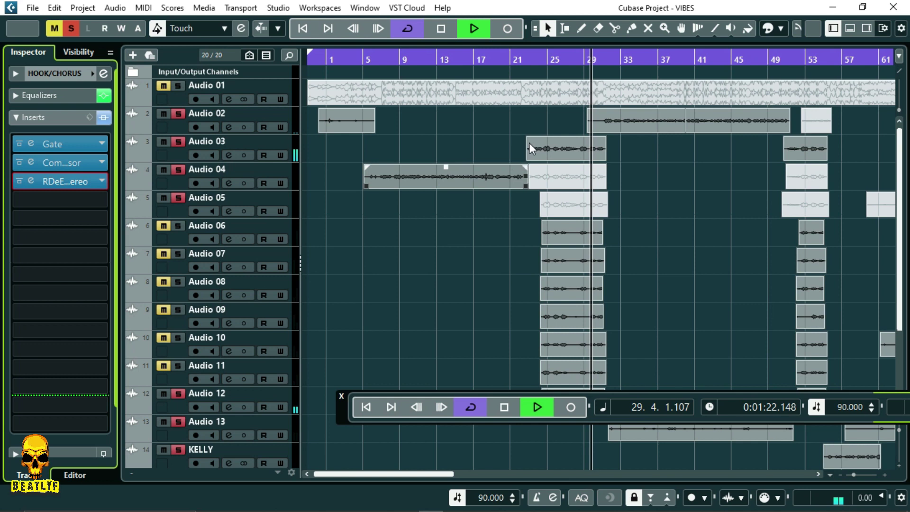
{"action": "left_click", "coordinate": [542, 61]}
{"action": "left_click", "coordinate": [510, 61]}
{"action": "scroll", "coordinate": [270, 339], "scroll_direction": "down", "scroll_amount": 3}
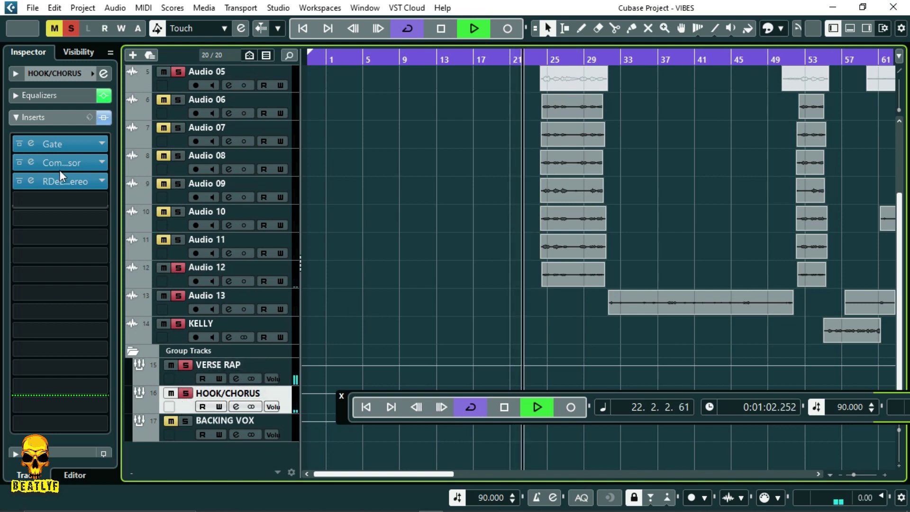
{"action": "left_click", "coordinate": [55, 118]}
{"action": "left_click", "coordinate": [49, 159]}
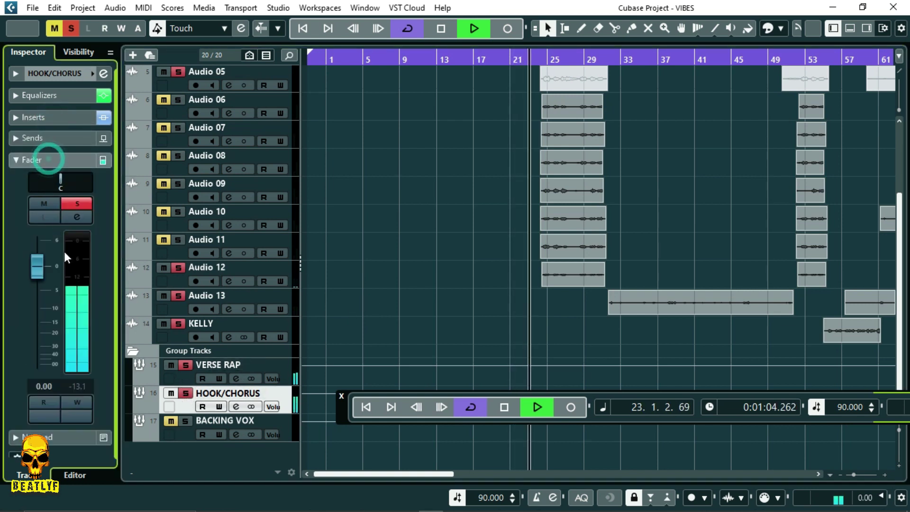
{"action": "left_click_drag", "start_coordinate": [44, 267], "coordinate": [38, 286]}
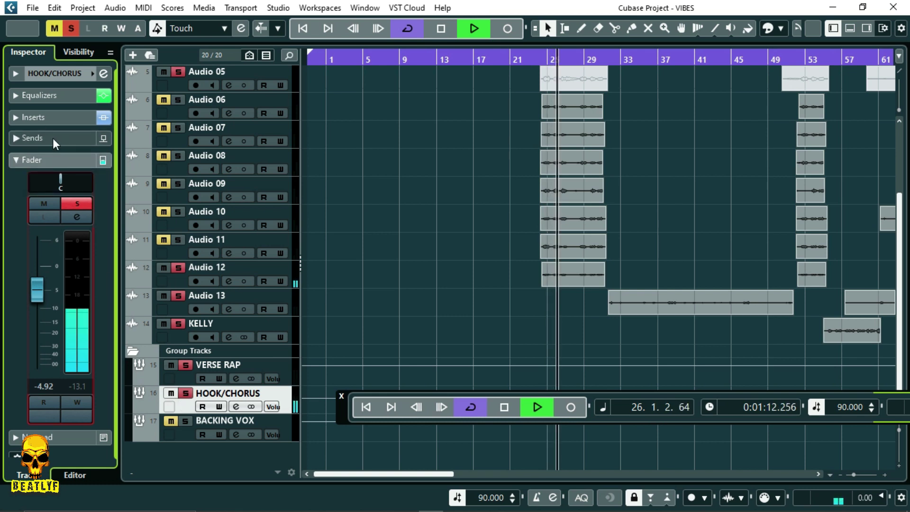
Step: Stop playback and insert H-Comp Stereo from the Dynamics category in HOOK/CHORUS's fourth insert slot
{"action": "left_click", "coordinate": [53, 116]}
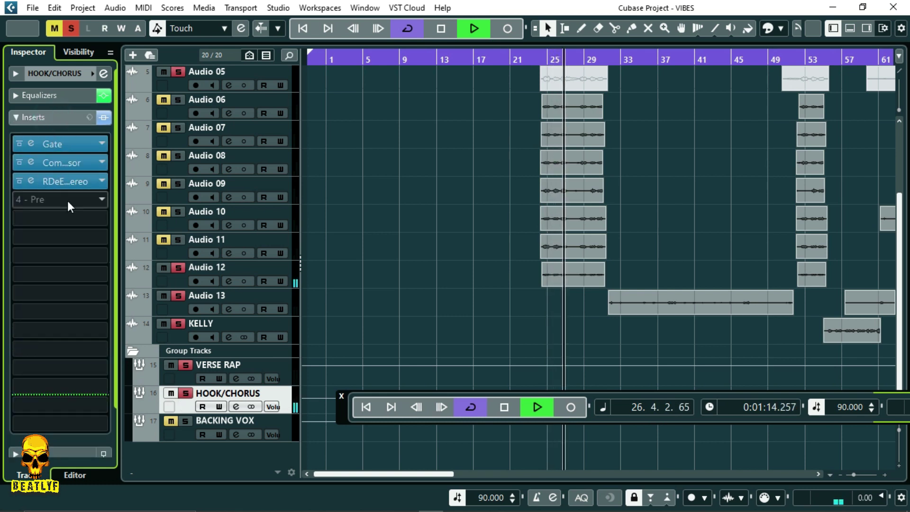
{"action": "key", "text": "space"}
{"action": "left_click", "coordinate": [98, 200]}
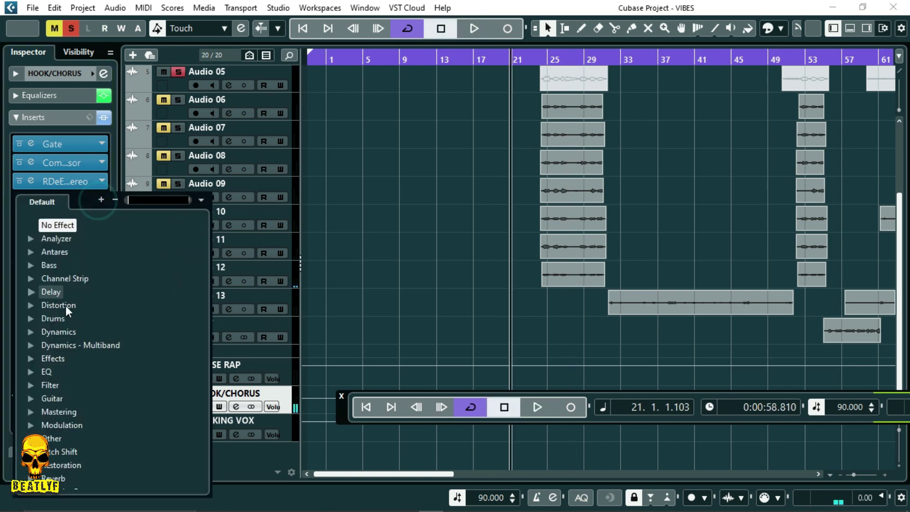
{"action": "left_click", "coordinate": [30, 332]}
{"action": "scroll", "coordinate": [72, 366], "scroll_direction": "down", "scroll_amount": 7}
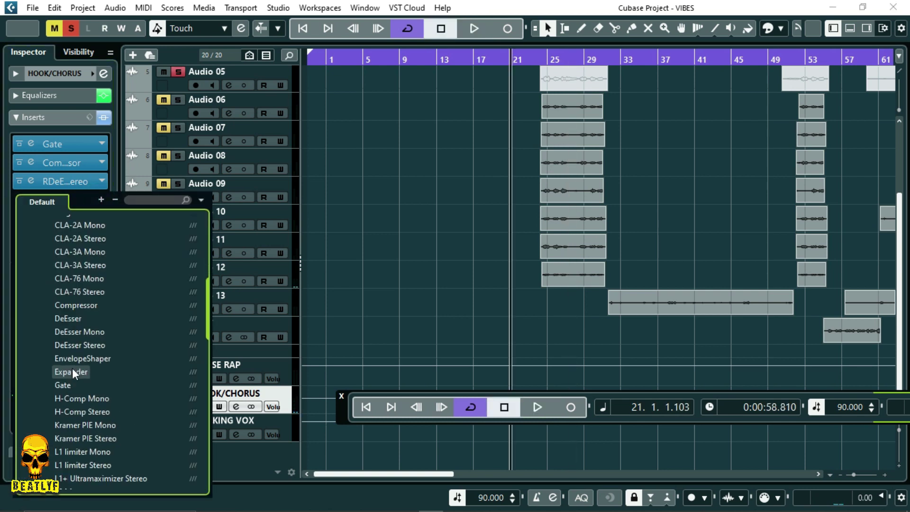
{"action": "left_click", "coordinate": [76, 410]}
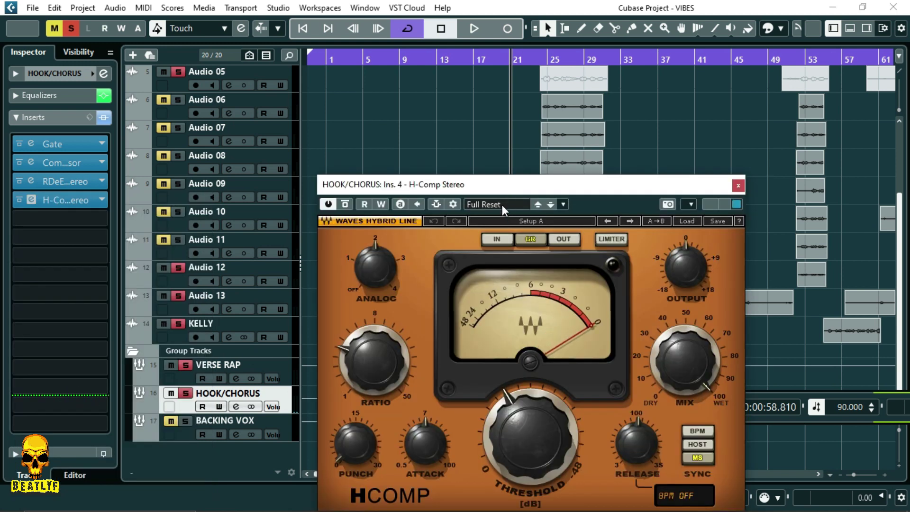
Step: Load the Tight Vocal preset in H-Comp, close the plug-in and collapse the insert list
{"action": "left_click", "coordinate": [501, 205]}
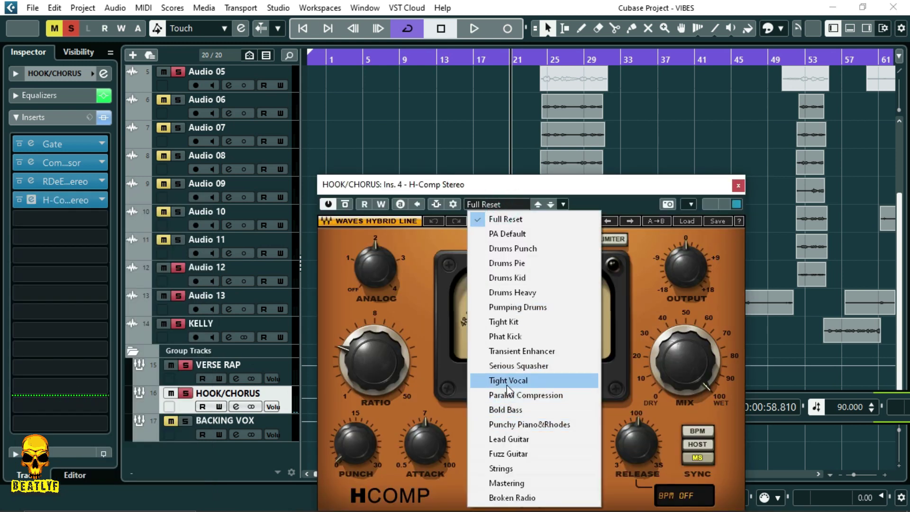
{"action": "left_click", "coordinate": [508, 379]}
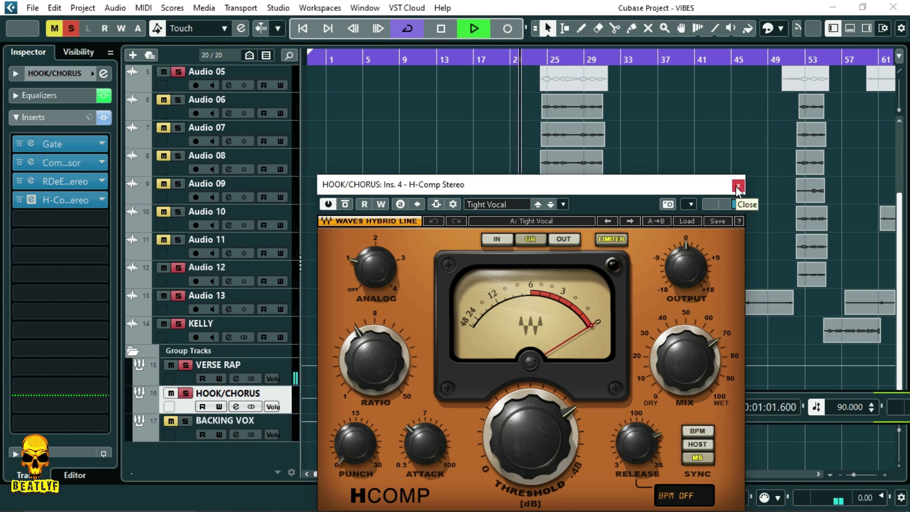
{"action": "left_click", "coordinate": [737, 185]}
{"action": "left_click", "coordinate": [64, 117]}
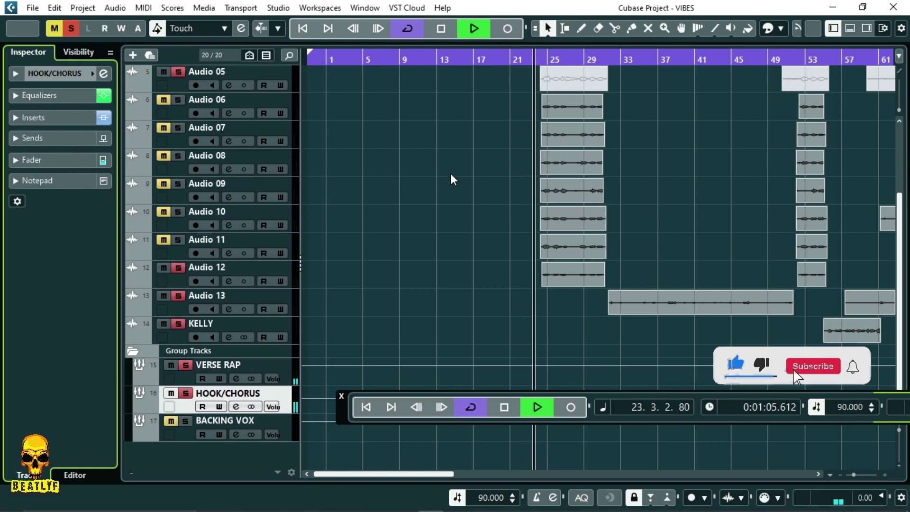
Step: Save the project and restart playback to hear the processed HOOK/CHORUS group
{"action": "key", "text": "alt+f"}
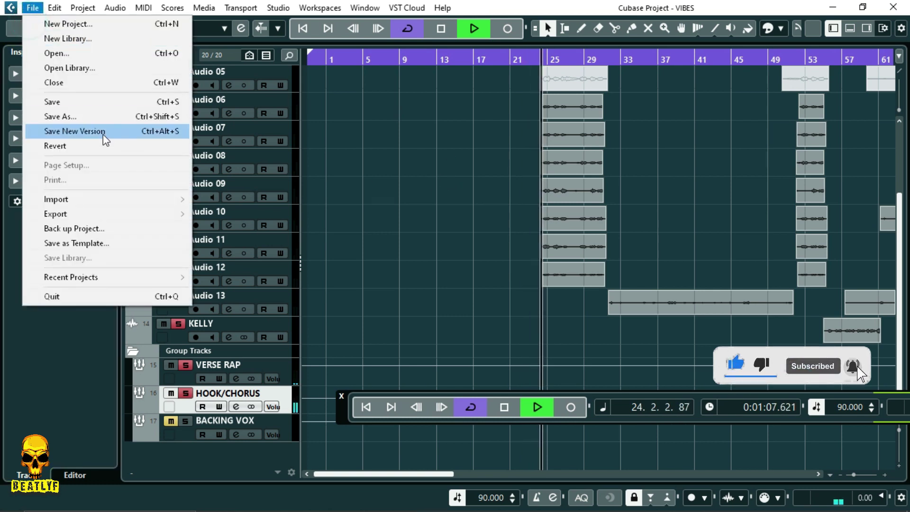
{"action": "left_click", "coordinate": [101, 102]}
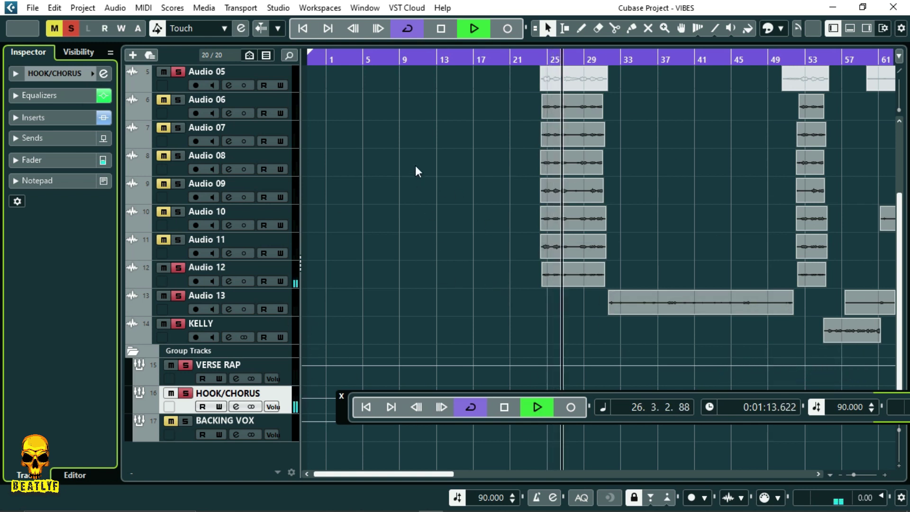
{"action": "key", "text": "space"}
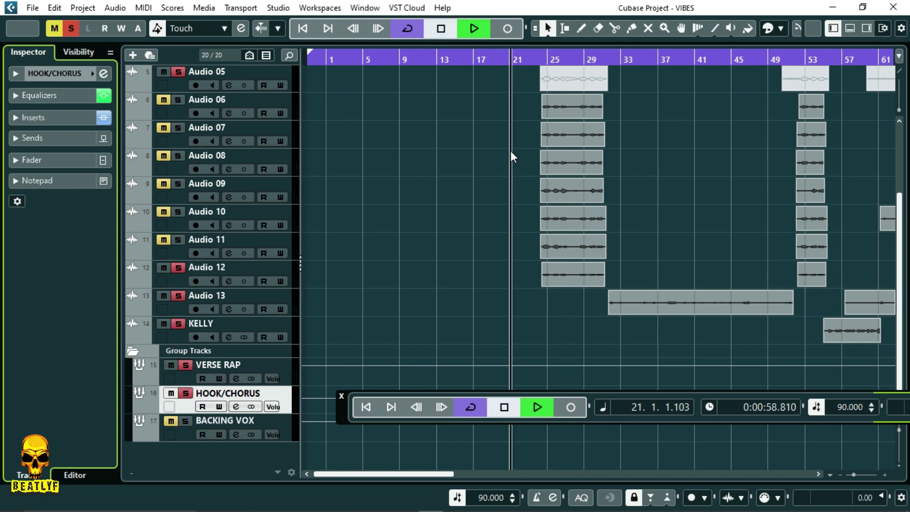
{"action": "key", "text": "space"}
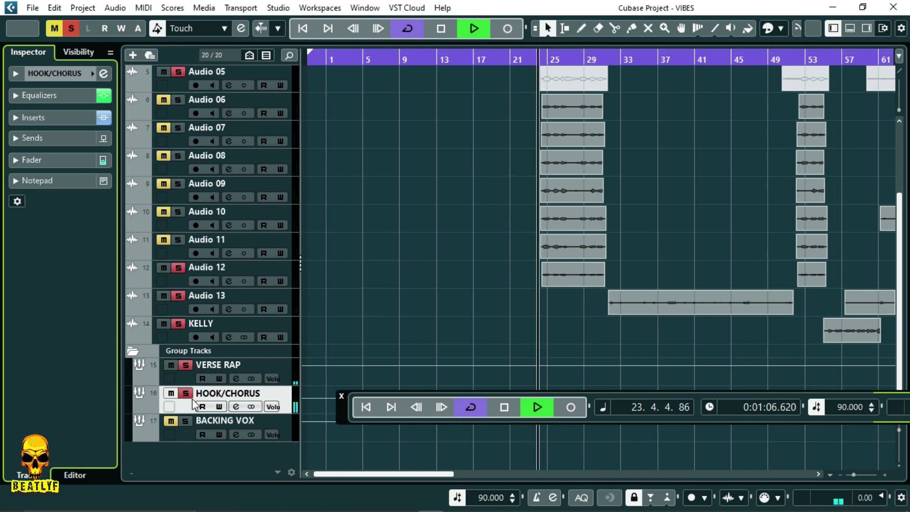
Step: Solo the BACKING VOX group, turn off solo on VERSE RAP and HOOK/CHORUS, and replay from around bar 24
{"action": "left_click", "coordinate": [170, 421]}
{"action": "left_click", "coordinate": [185, 433]}
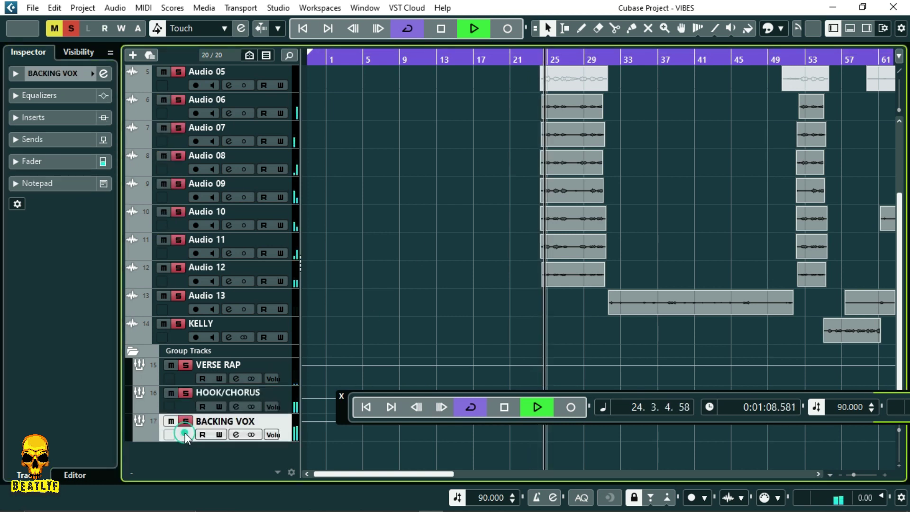
{"action": "left_click", "coordinate": [186, 365]}
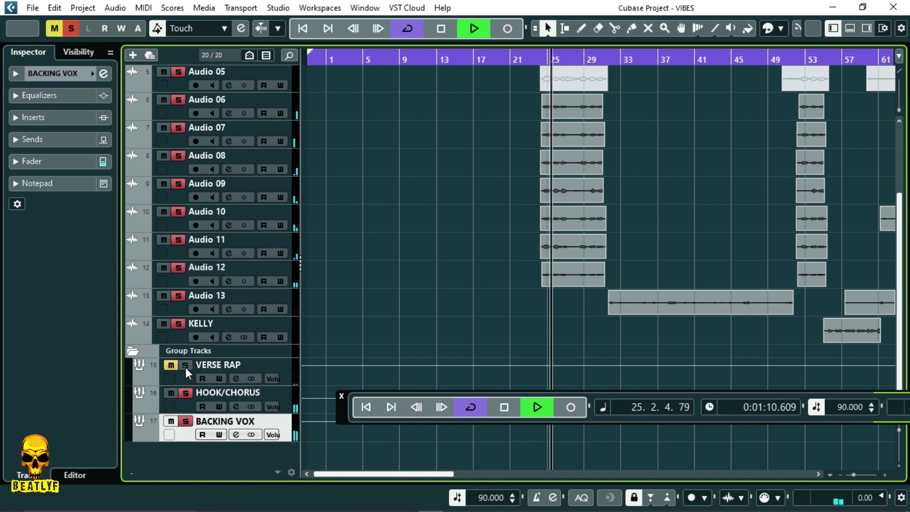
{"action": "left_click", "coordinate": [185, 393]}
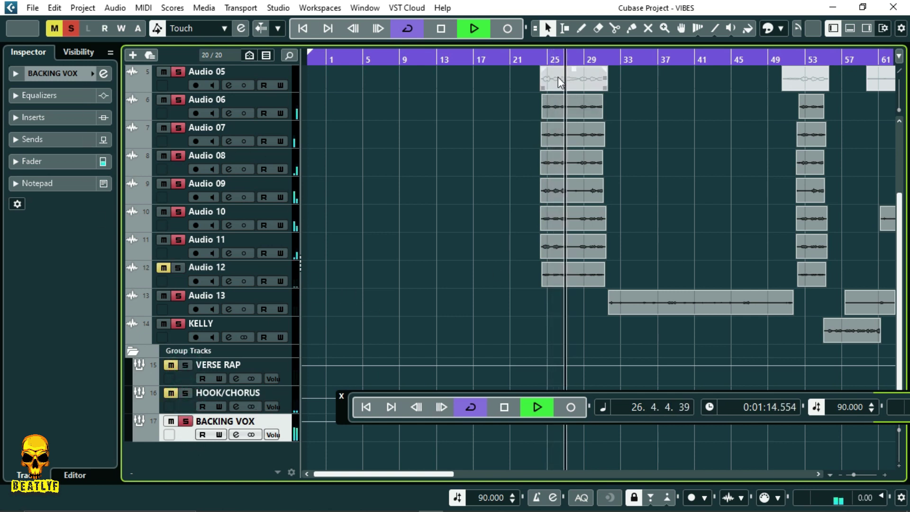
{"action": "left_click", "coordinate": [541, 58]}
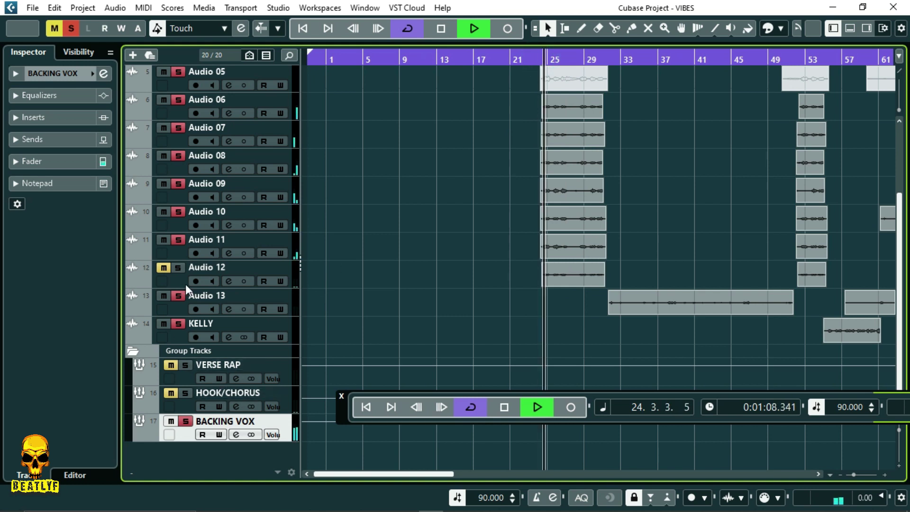
Step: Turn off solo on Audio 11, 10, 09, 08 and 07, select the still-soloed Audio 06 and stop playback
{"action": "key", "text": "space"}
{"action": "key", "text": "space"}
{"action": "left_click", "coordinate": [178, 241]}
{"action": "left_click", "coordinate": [178, 211]}
{"action": "left_click", "coordinate": [178, 184]}
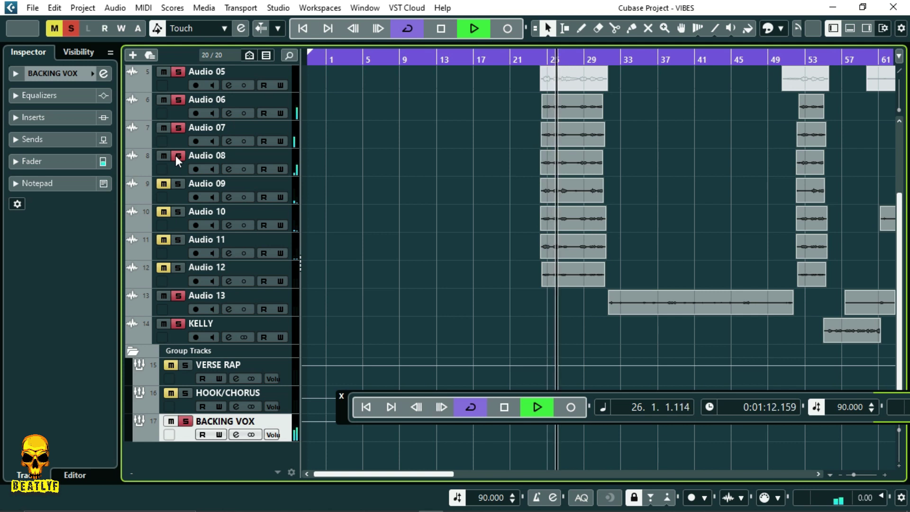
{"action": "left_click", "coordinate": [178, 156]}
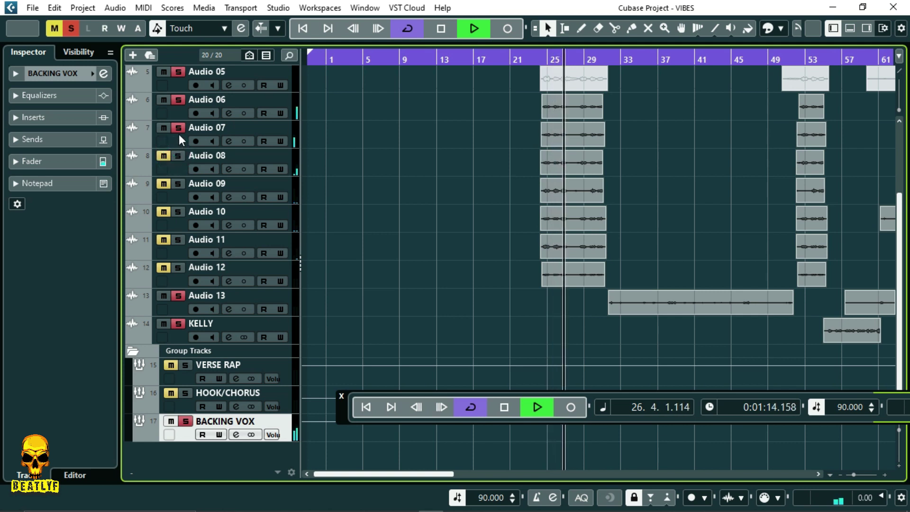
{"action": "key", "text": "space"}
{"action": "left_click", "coordinate": [177, 128]}
{"action": "left_click", "coordinate": [176, 115]}
{"action": "key", "text": "space"}
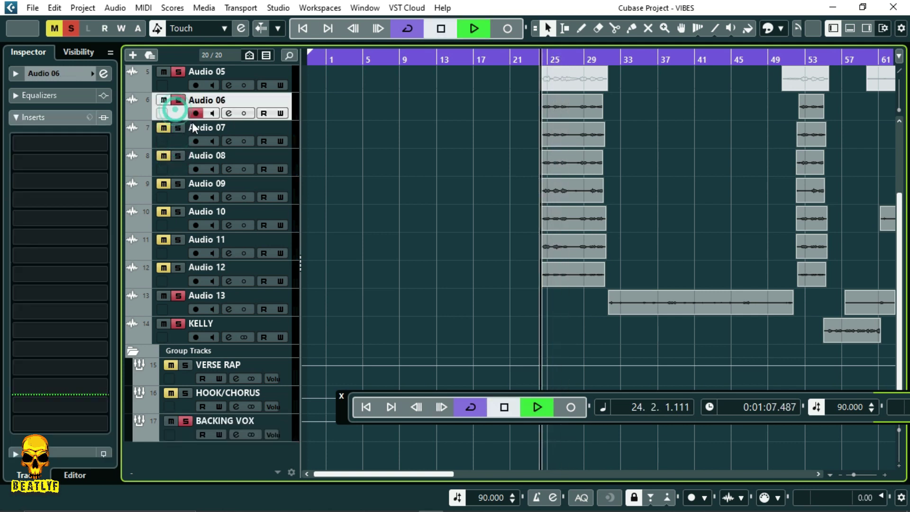
{"action": "key", "text": "space"}
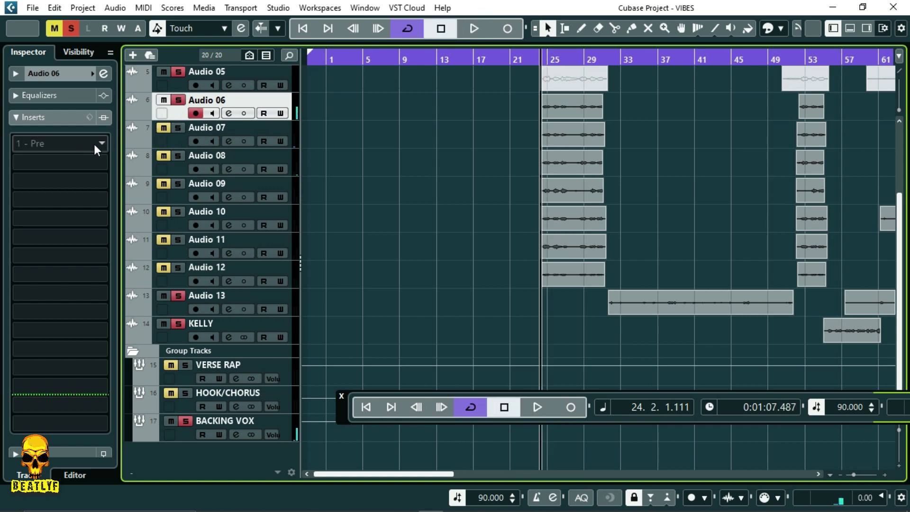
Step: Insert Pitch Correct in the first insert slot of Audio 06 and set its scale to D# Major
{"action": "left_click", "coordinate": [93, 143]}
{"action": "scroll", "coordinate": [42, 331], "scroll_direction": "down", "scroll_amount": 2}
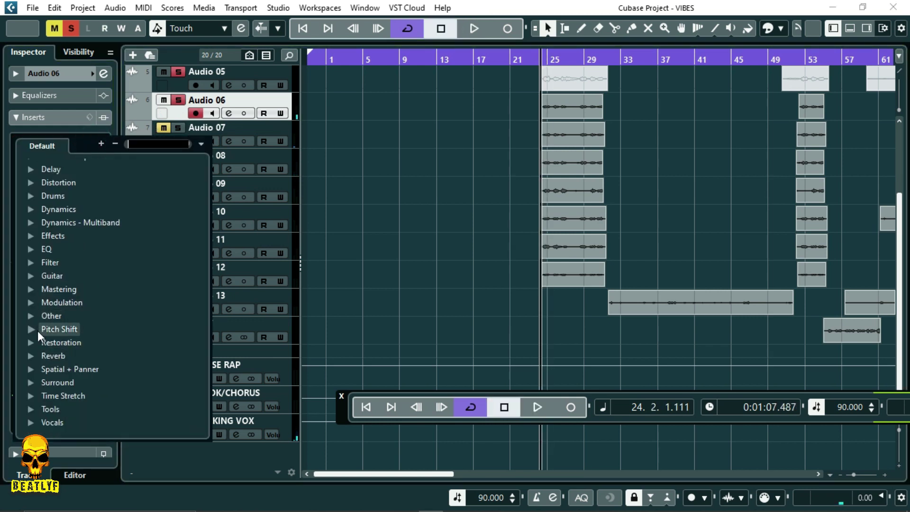
{"action": "left_click", "coordinate": [31, 329]}
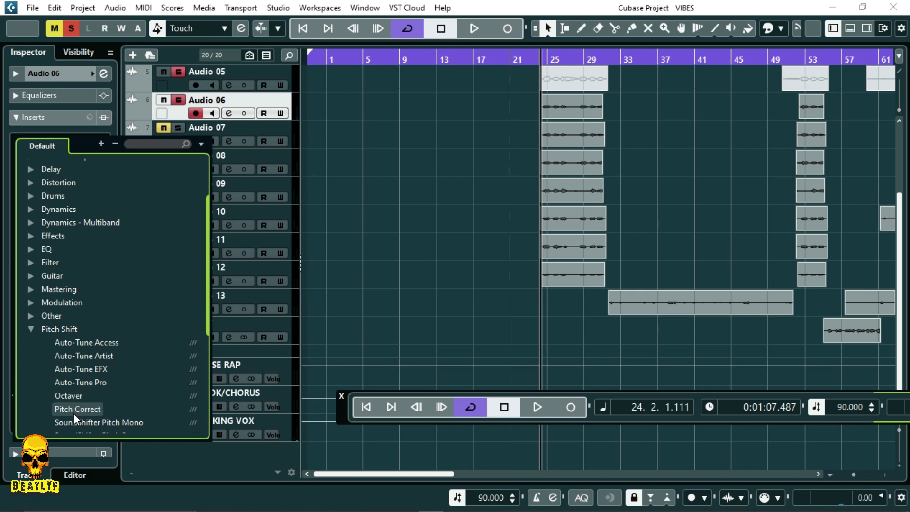
{"action": "left_click", "coordinate": [73, 414]}
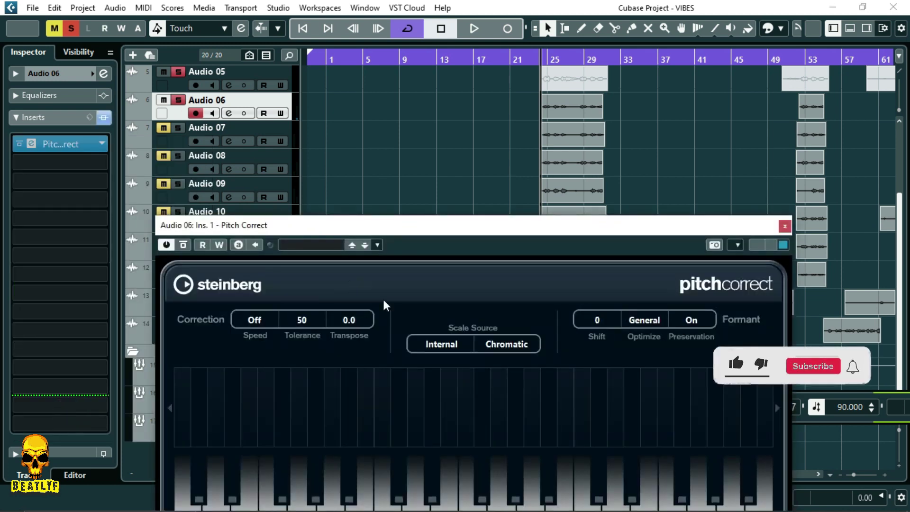
{"action": "left_click", "coordinate": [516, 342]}
{"action": "left_click", "coordinate": [507, 374]}
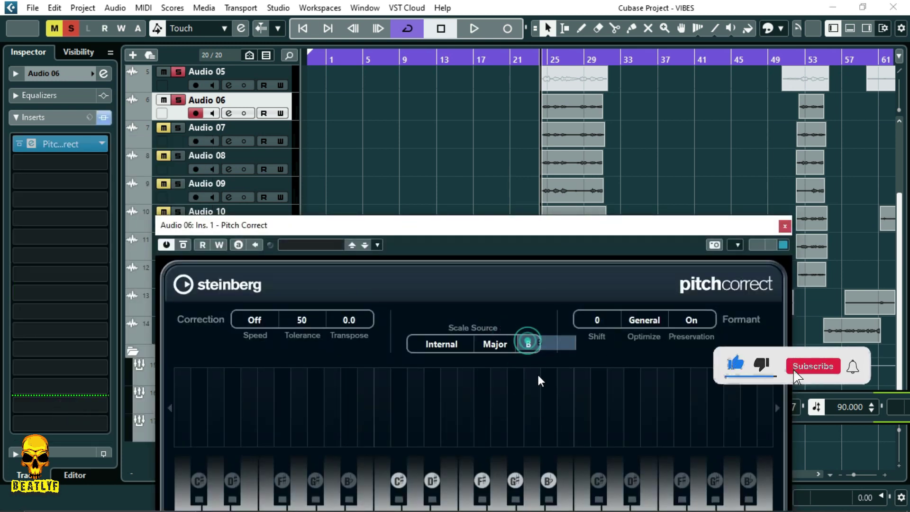
{"action": "left_click", "coordinate": [529, 344]}
{"action": "left_click", "coordinate": [540, 226]}
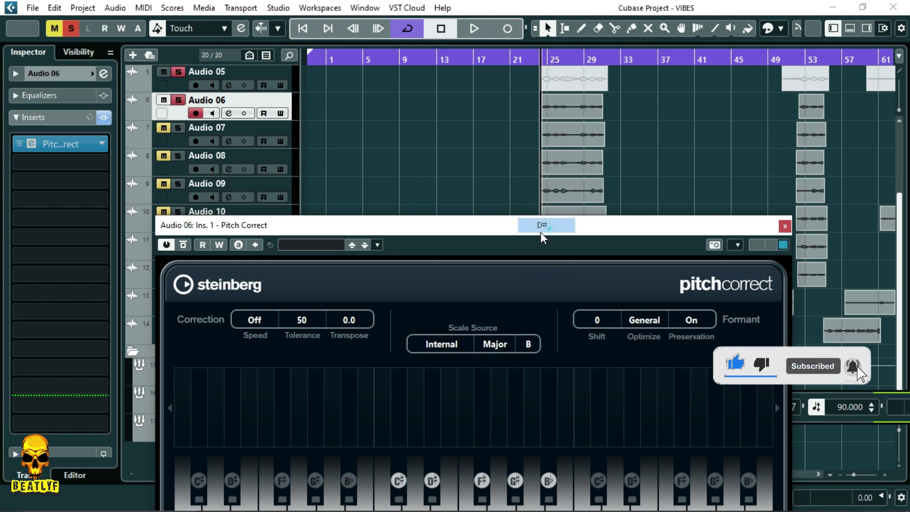
Step: Set Audio 06's correction speed to 71 and formant optimization to Male during playback, and close the plug-in
{"action": "left_click_drag", "start_coordinate": [254, 319], "coordinate": [294, 282]}
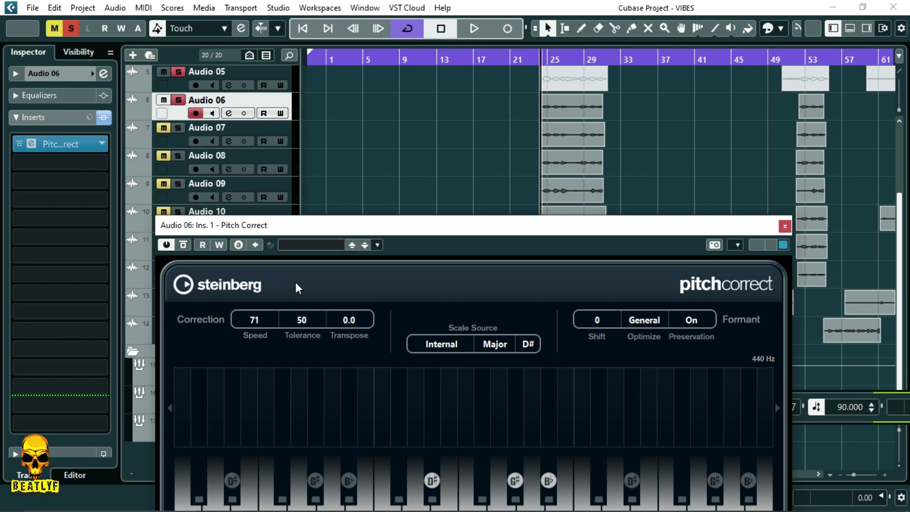
{"action": "key", "text": "space"}
{"action": "left_click", "coordinate": [644, 320]}
{"action": "left_click", "coordinate": [651, 355]}
{"action": "left_click", "coordinate": [784, 225]}
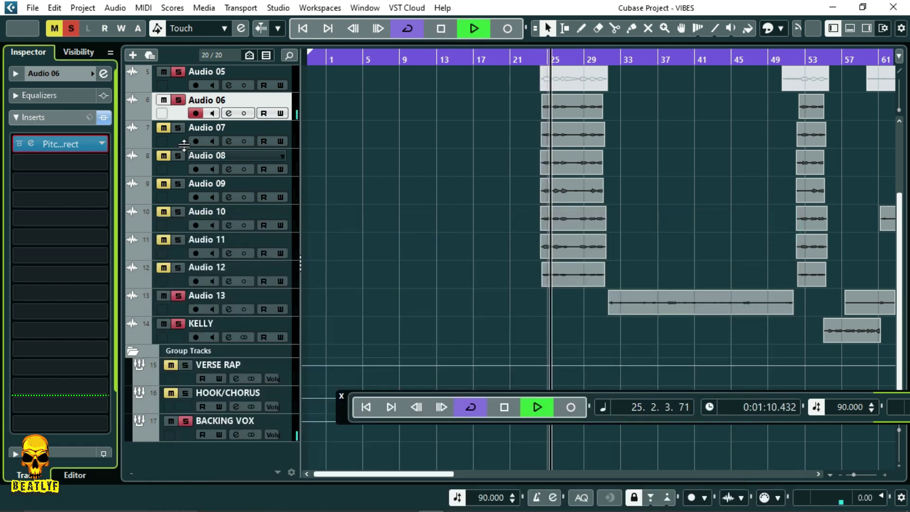
Step: Stop playback, add Audio 07 to the soloed tracks and select it
{"action": "key", "text": "space"}
{"action": "left_click", "coordinate": [164, 127]}
{"action": "left_click", "coordinate": [172, 140]}
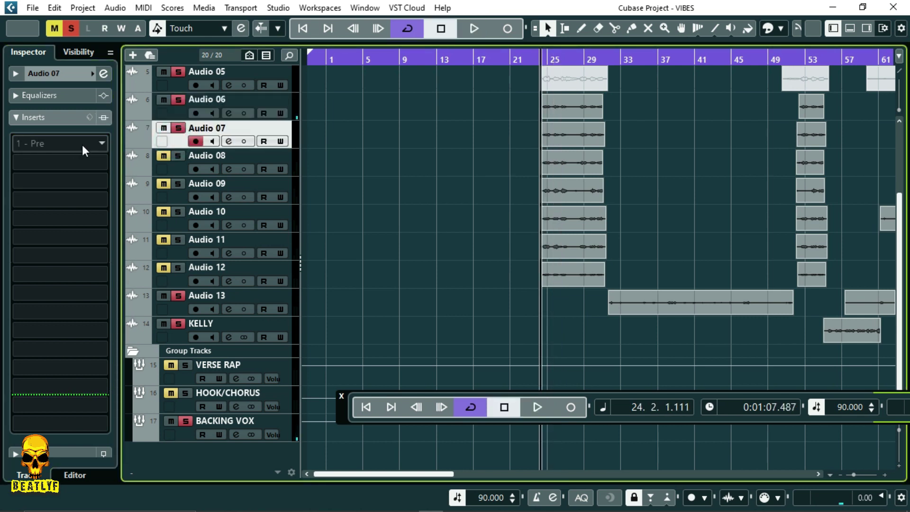
Step: Insert Pitch Correct in the first insert slot of Audio 07 and set its scale to D# Major
{"action": "left_click", "coordinate": [84, 143]}
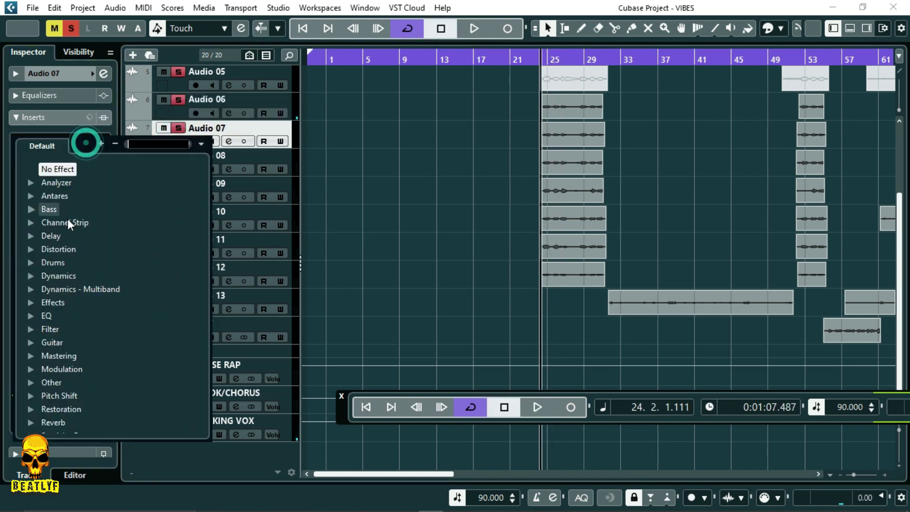
{"action": "left_click", "coordinate": [29, 395]}
{"action": "scroll", "coordinate": [55, 393], "scroll_direction": "down", "scroll_amount": 2}
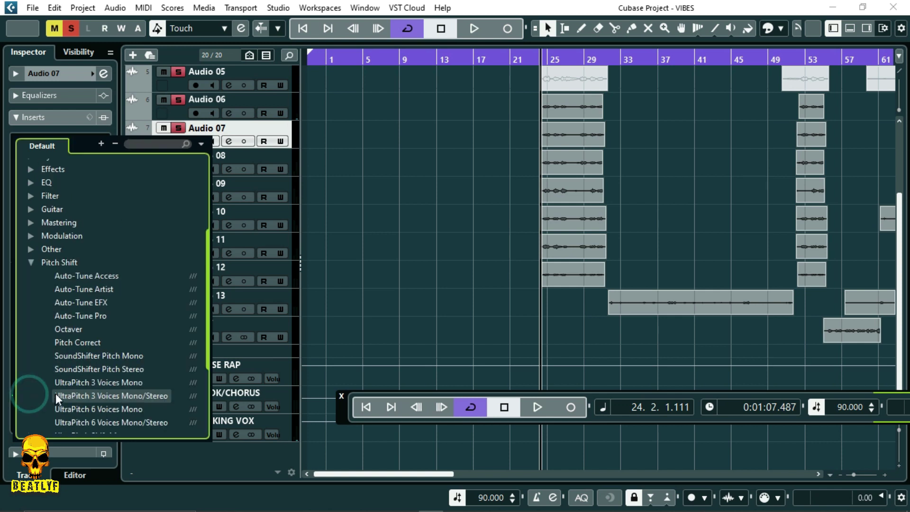
{"action": "left_click", "coordinate": [70, 338]}
{"action": "left_click", "coordinate": [485, 210]}
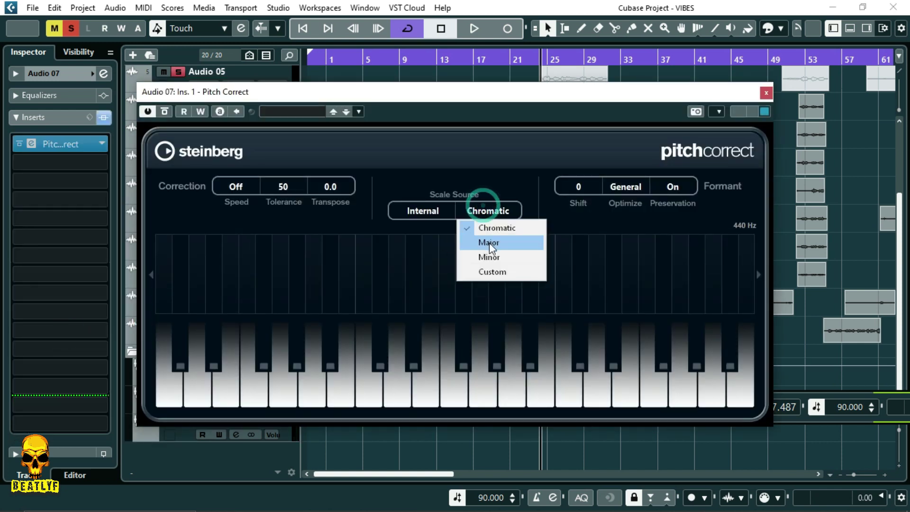
{"action": "left_click", "coordinate": [488, 242]}
{"action": "left_click", "coordinate": [507, 210]}
{"action": "left_click", "coordinate": [513, 272]}
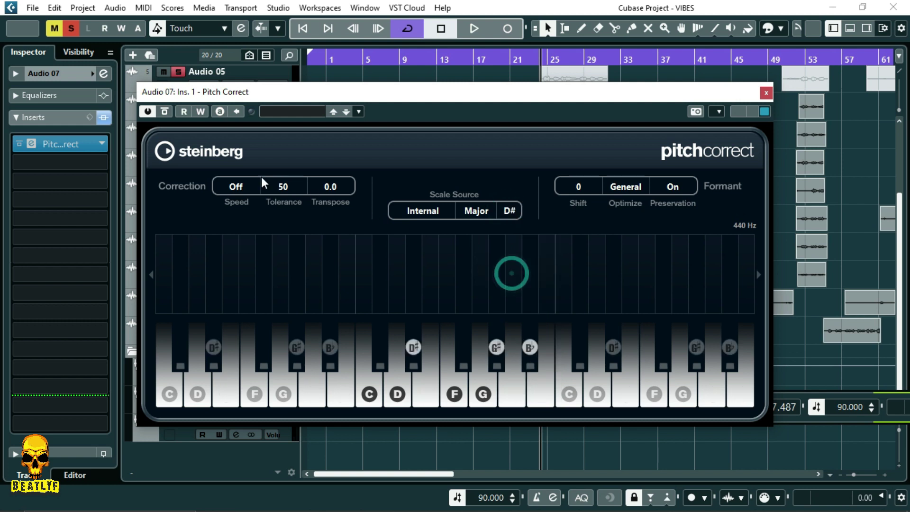
Step: Set Audio 07's correction speed to 73 and formant optimization to Male during playback, and close the plug-in
{"action": "key", "text": "space"}
{"action": "left_click", "coordinate": [625, 186]}
{"action": "left_click", "coordinate": [633, 223]}
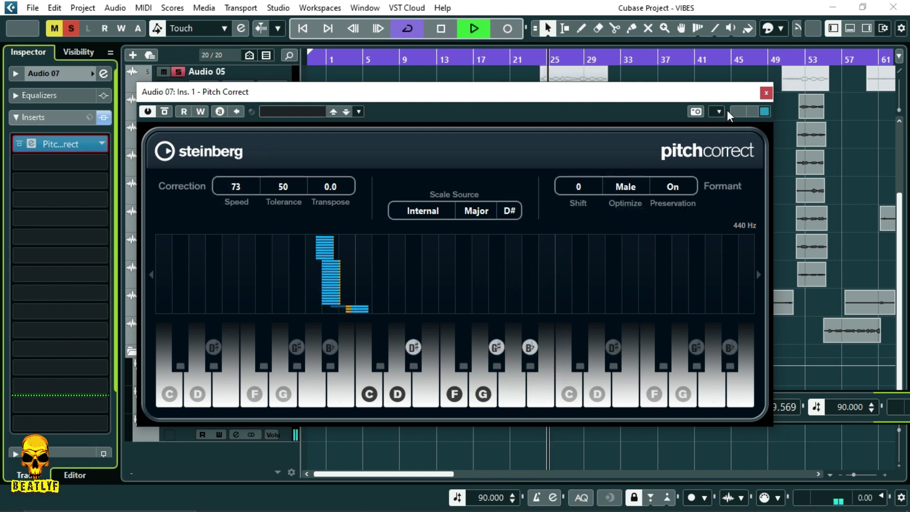
{"action": "left_click", "coordinate": [766, 93]}
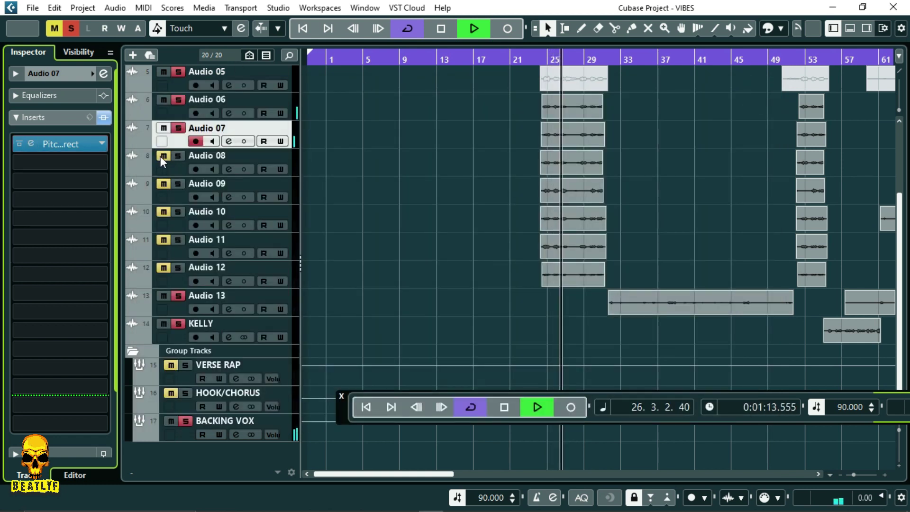
Step: Solo and select Audio 08, turn off solo on Audio 07 and Audio 06, and stop playback
{"action": "left_click", "coordinate": [178, 156]}
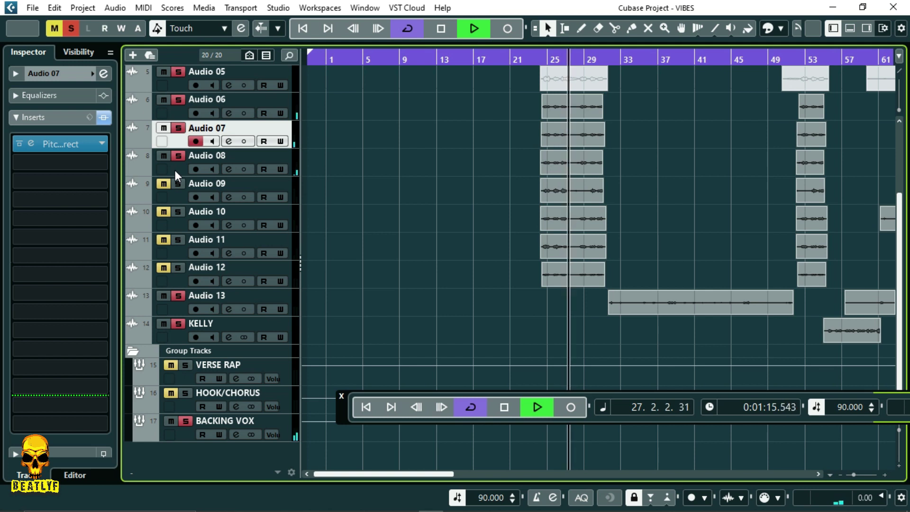
{"action": "left_click", "coordinate": [175, 169]}
{"action": "left_click", "coordinate": [177, 128]}
{"action": "left_click", "coordinate": [178, 99]}
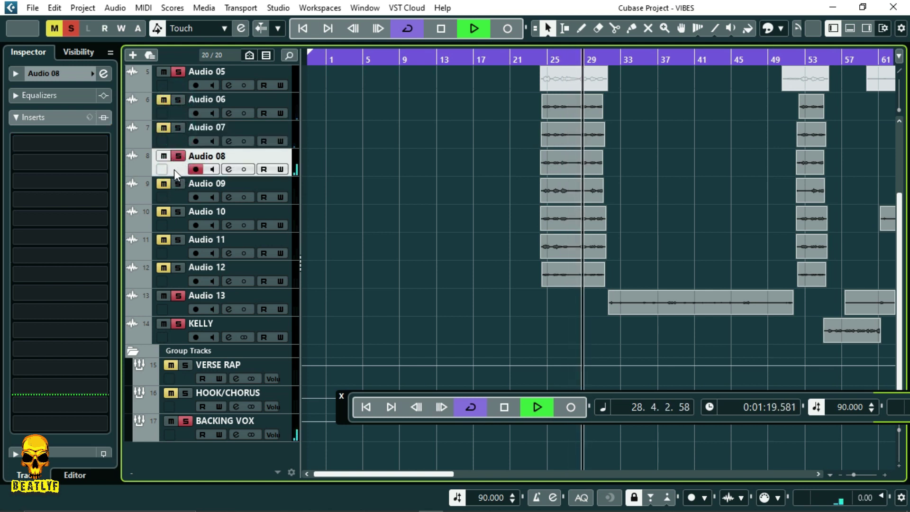
{"action": "key", "text": "space"}
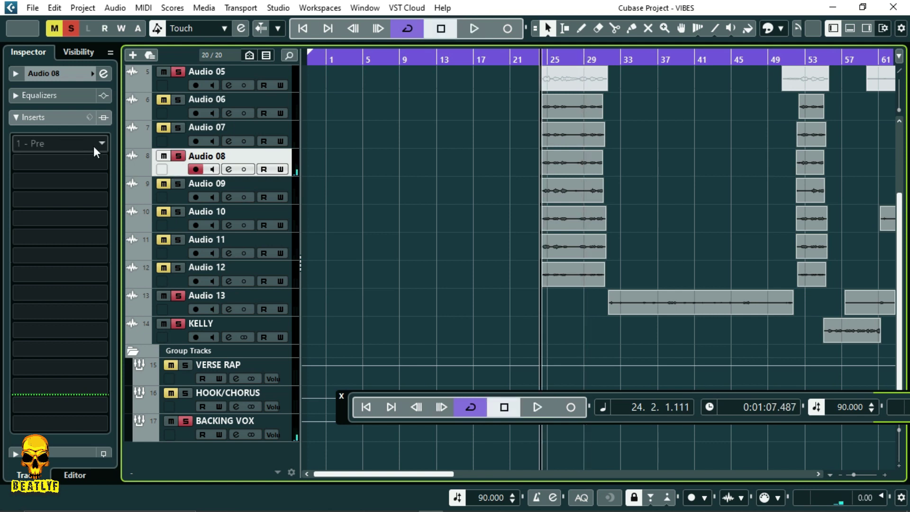
Step: Insert Pitch Correct in the first insert slot of Audio 08 and set its scale to D# Major
{"action": "left_click", "coordinate": [101, 145]}
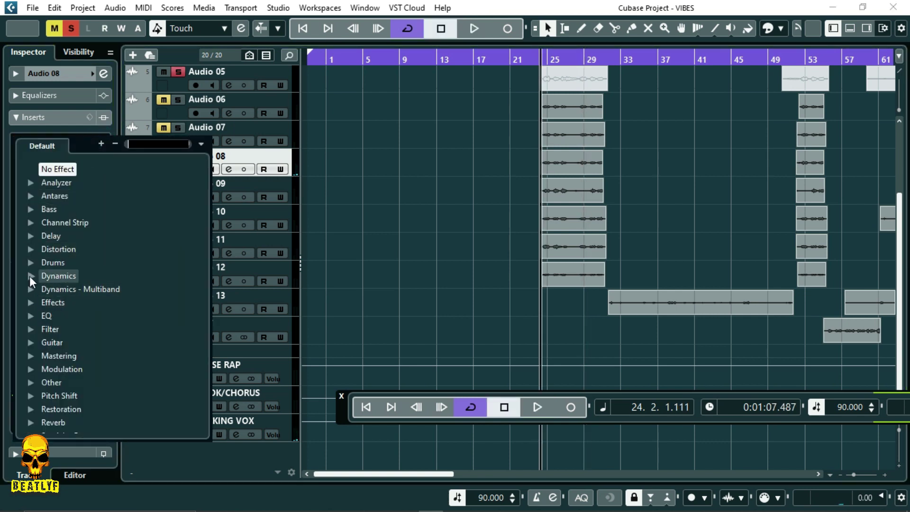
{"action": "scroll", "coordinate": [29, 275], "scroll_direction": "down", "scroll_amount": 2}
{"action": "left_click", "coordinate": [30, 328]}
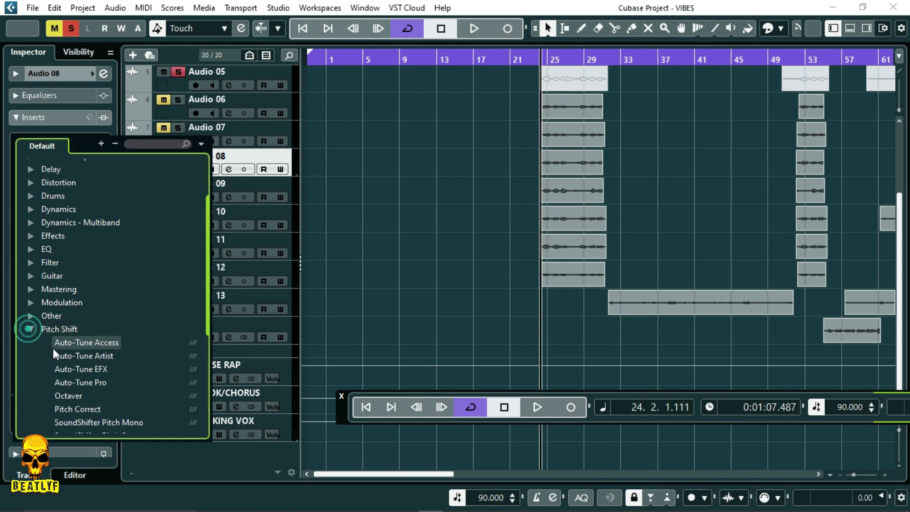
{"action": "scroll", "coordinate": [61, 337], "scroll_direction": "down", "scroll_amount": 3}
{"action": "left_click", "coordinate": [70, 275]}
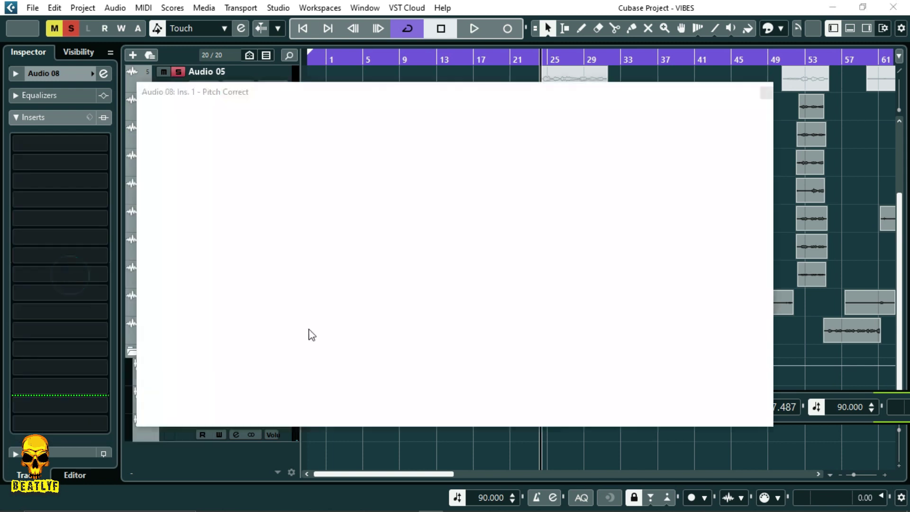
{"action": "left_click", "coordinate": [476, 211]}
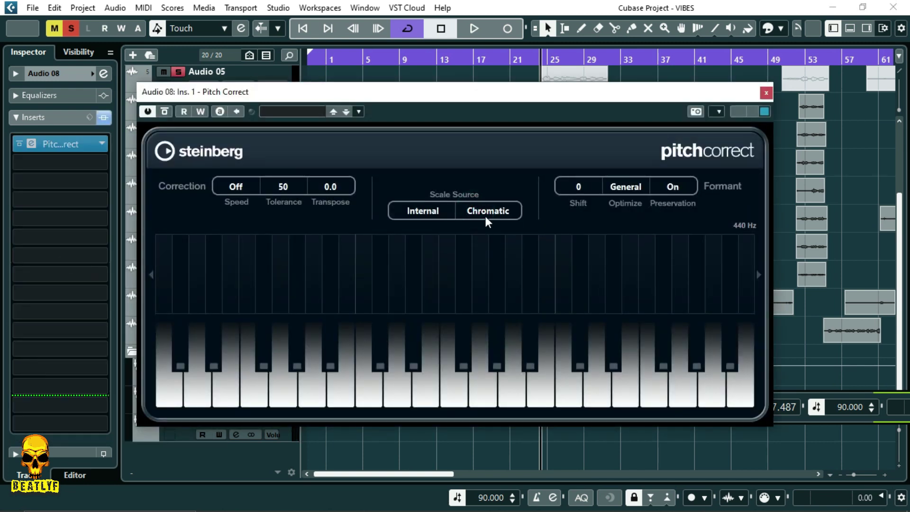
{"action": "left_click", "coordinate": [501, 245]}
{"action": "left_click", "coordinate": [505, 211]}
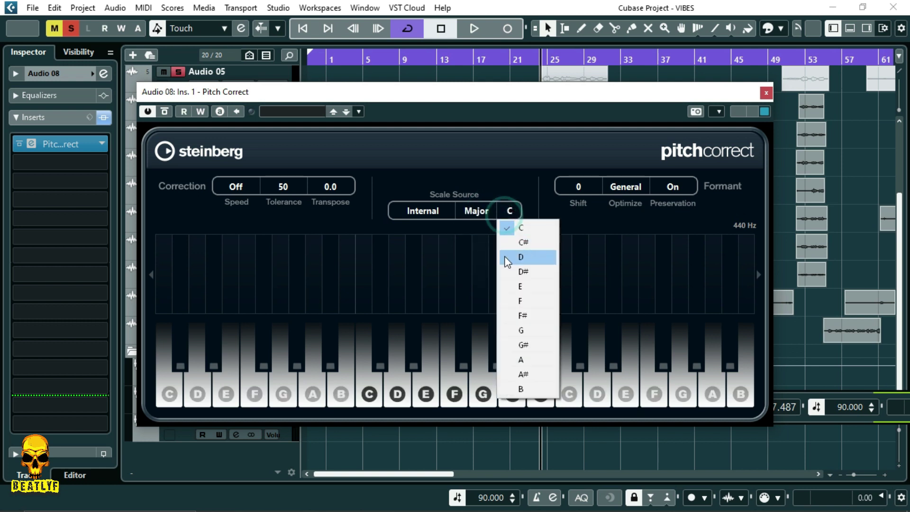
{"action": "left_click", "coordinate": [510, 270]}
Step: Set Audio 08's formant optimization to Male, correction speed to 58 and transpose to 12.0, play it back and close the plug-in
{"action": "left_click", "coordinate": [619, 192]}
{"action": "left_click", "coordinate": [622, 221]}
{"action": "left_click_drag", "start_coordinate": [242, 186], "coordinate": [253, 129]}
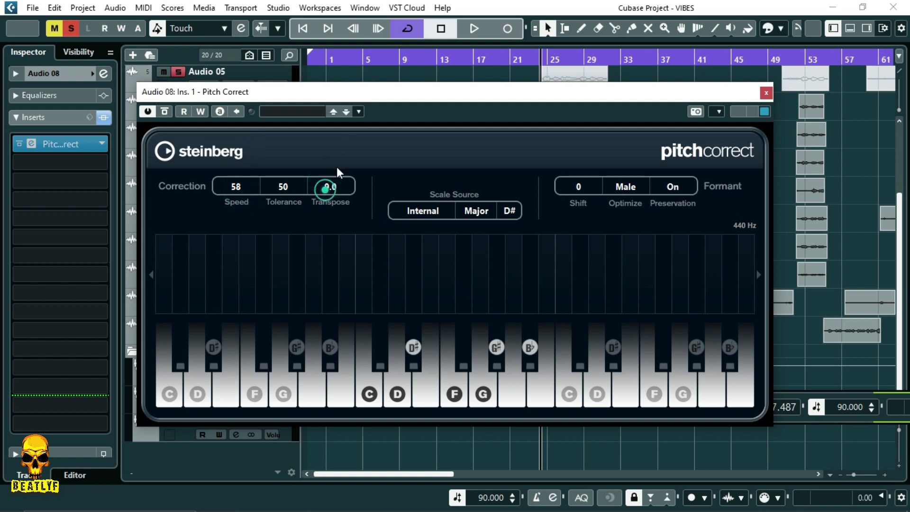
{"action": "left_click_drag", "start_coordinate": [348, 142], "coordinate": [352, 112]}
{"action": "key", "text": "space"}
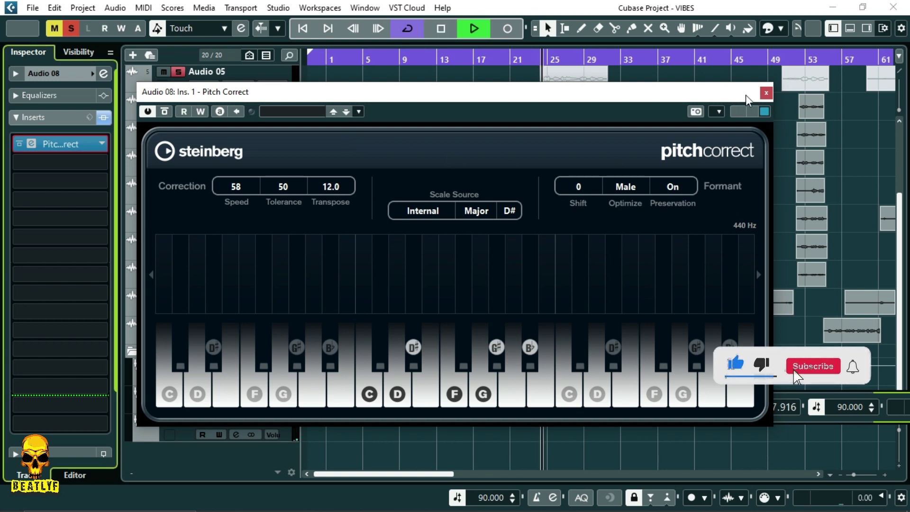
{"action": "left_click", "coordinate": [766, 91]}
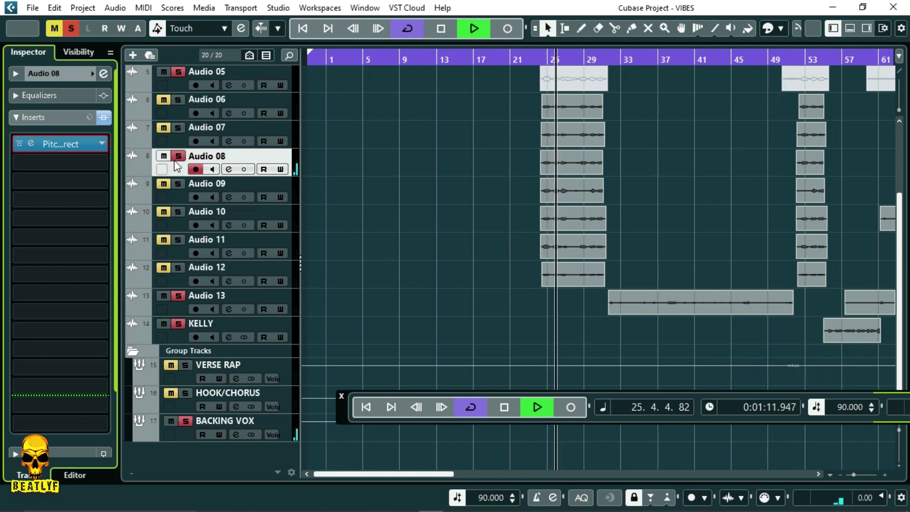
Step: Collapse the insert list, show the channel fader and lower Audio 08's level to -4.92 dB
{"action": "left_click", "coordinate": [40, 121]}
{"action": "left_click", "coordinate": [47, 161]}
{"action": "left_click", "coordinate": [38, 281]}
{"action": "left_click_drag", "start_coordinate": [38, 283], "coordinate": [38, 288]}
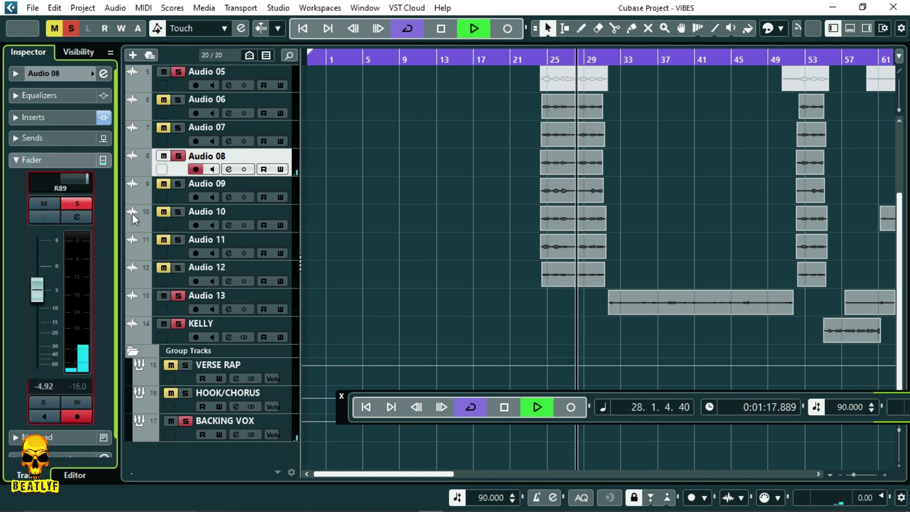
Step: Stop playback, switch the solo from Audio 08 to Audio 09 with that track selected, and replay it
{"action": "key", "text": "space"}
{"action": "left_click", "coordinate": [172, 194]}
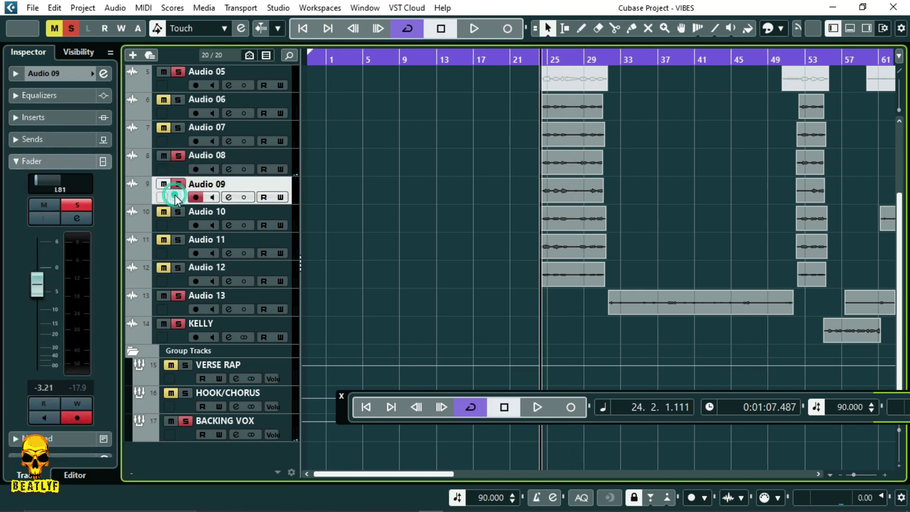
{"action": "key", "text": "space"}
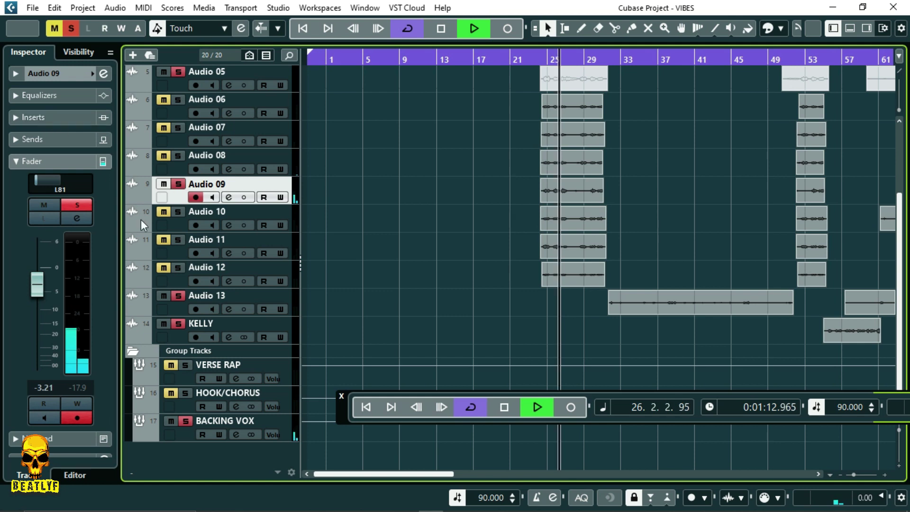
Step: Solo Audio 10 alongside Audio 09, select it and restart playback
{"action": "left_click", "coordinate": [158, 216]}
{"action": "key", "text": "space"}
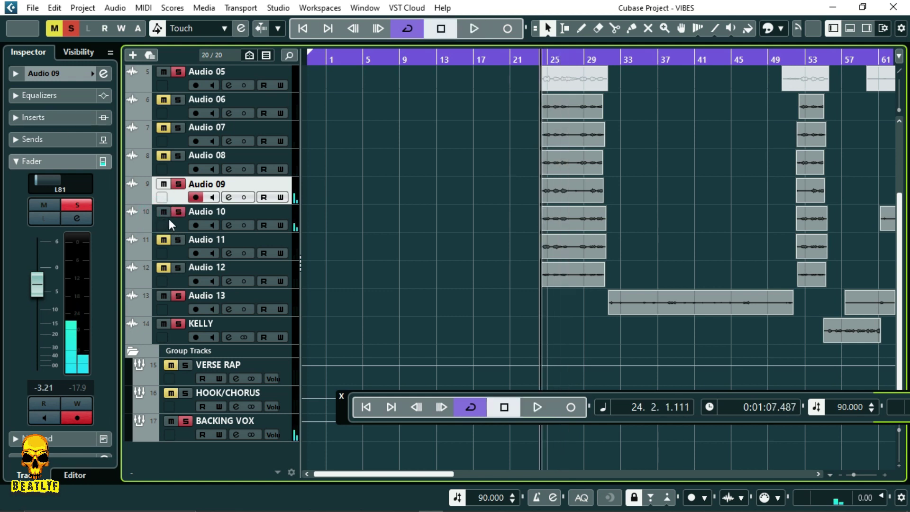
{"action": "left_click", "coordinate": [173, 223]}
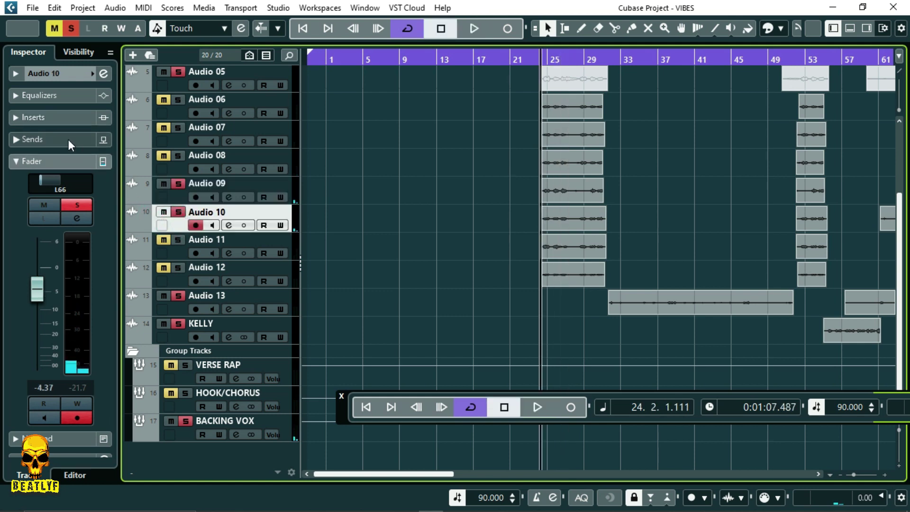
{"action": "key", "text": "space"}
Step: Stop playback and load the Pitch Correct plug-in into Audio 10's first insert slot
{"action": "left_click", "coordinate": [55, 118]}
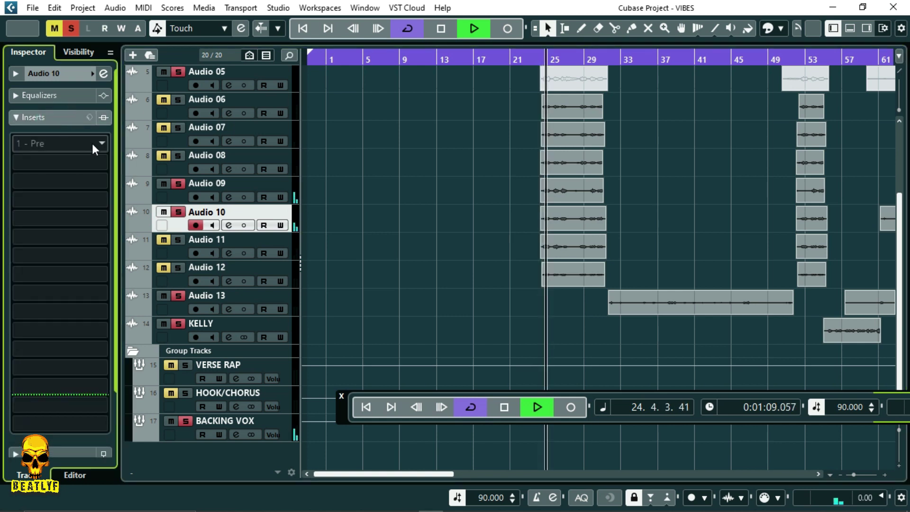
{"action": "key", "text": "space"}
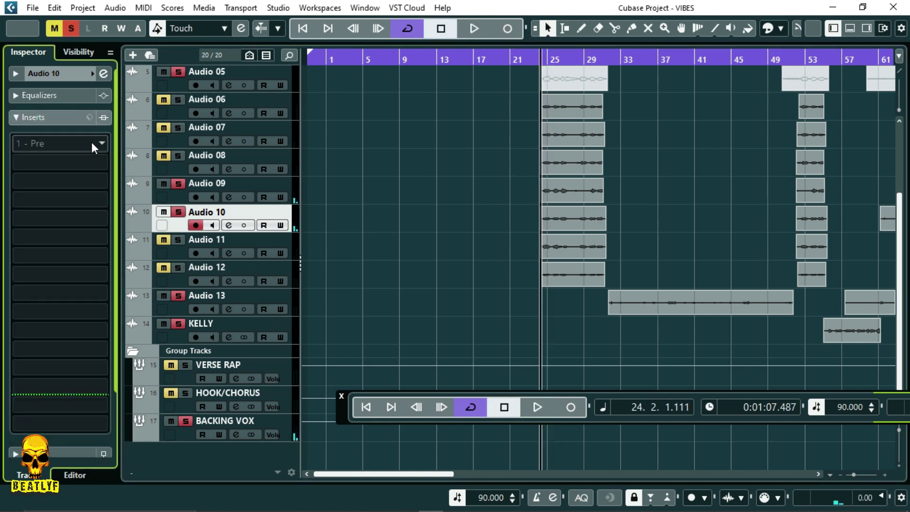
{"action": "left_click", "coordinate": [92, 142]}
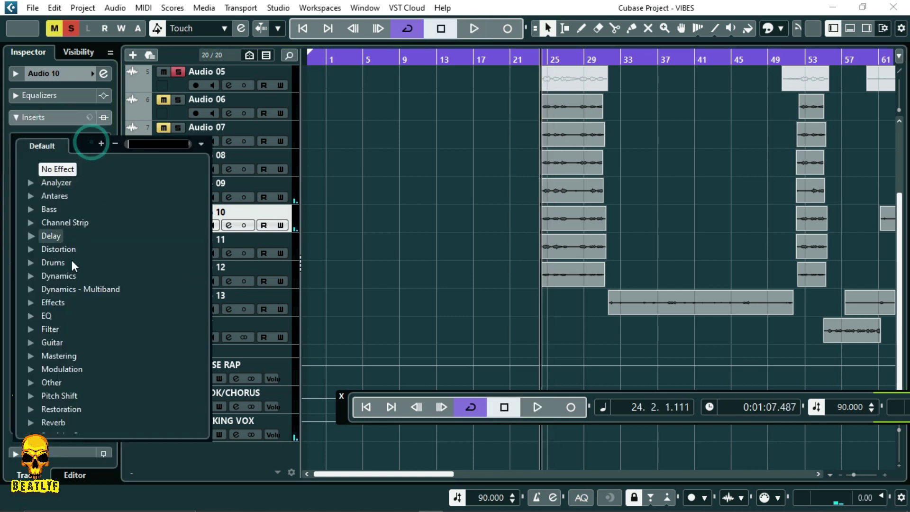
{"action": "left_click", "coordinate": [31, 395]}
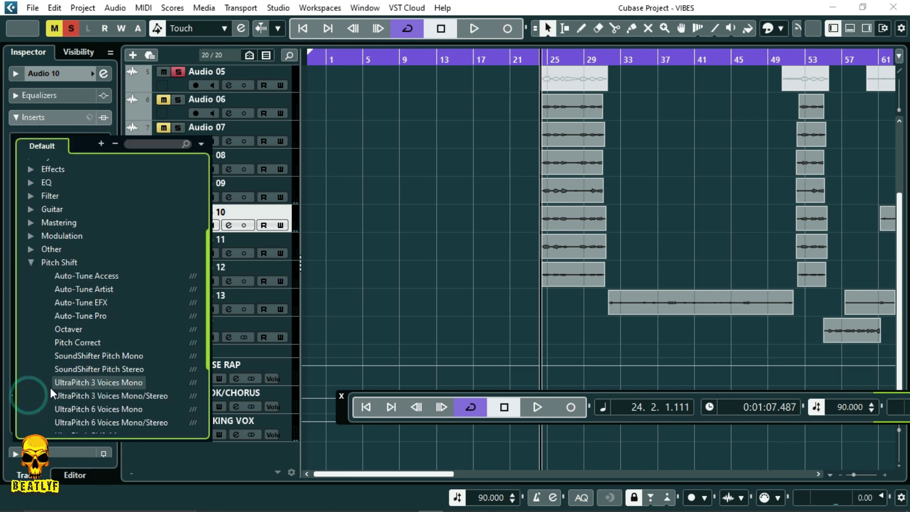
{"action": "left_click", "coordinate": [67, 343]}
Step: Set Audio 10's pitch correction scale to D# Major
{"action": "left_click", "coordinate": [473, 245]}
{"action": "left_click", "coordinate": [496, 272]}
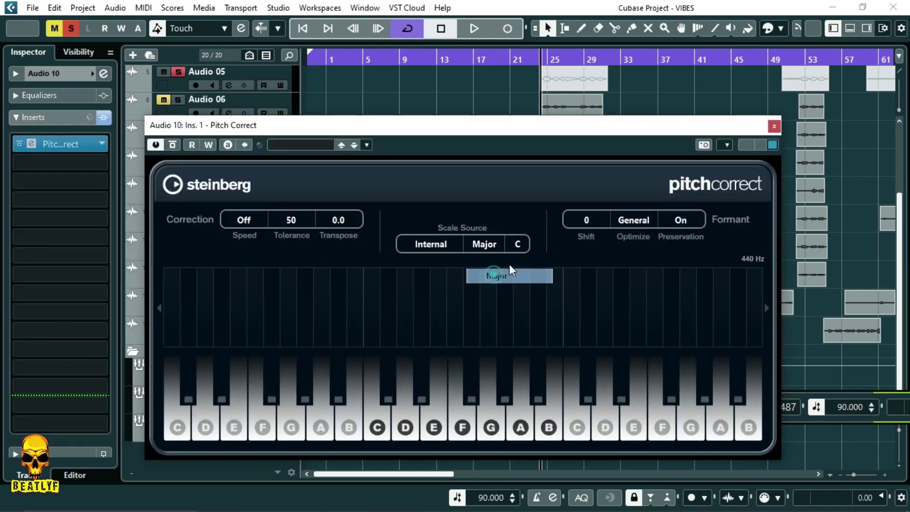
{"action": "left_click", "coordinate": [515, 244]}
{"action": "left_click", "coordinate": [530, 305]}
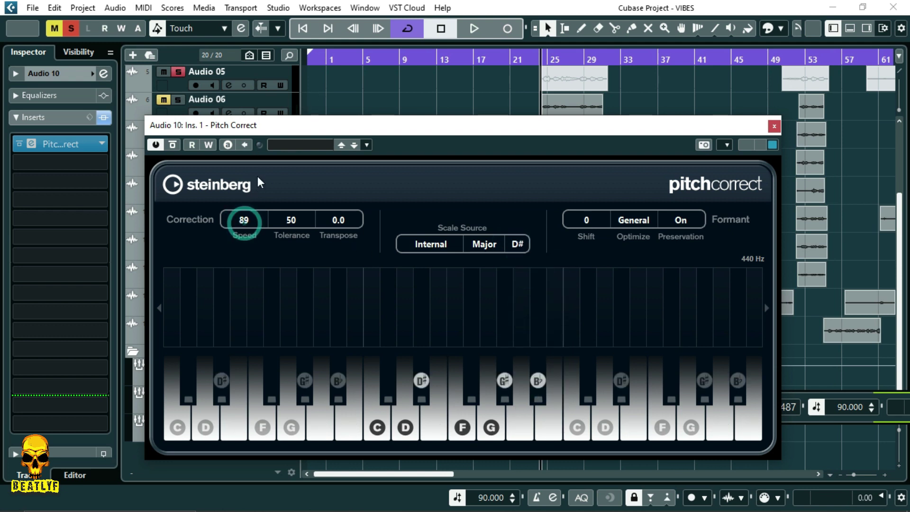
Step: Set Audio 10's formant optimization to Male and correction speed to 77 during playback, and close the plug-in
{"action": "left_click", "coordinate": [618, 221]}
{"action": "left_click", "coordinate": [621, 254]}
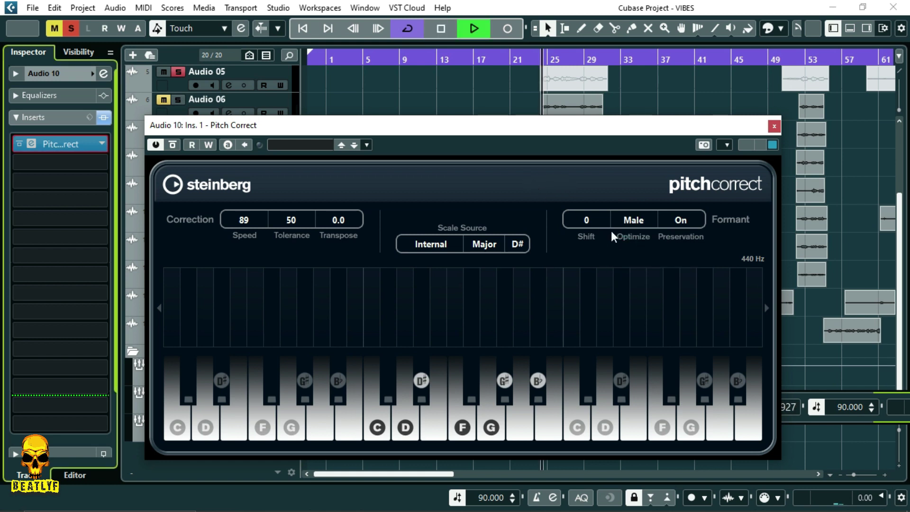
{"action": "left_click_drag", "start_coordinate": [255, 224], "coordinate": [264, 240]}
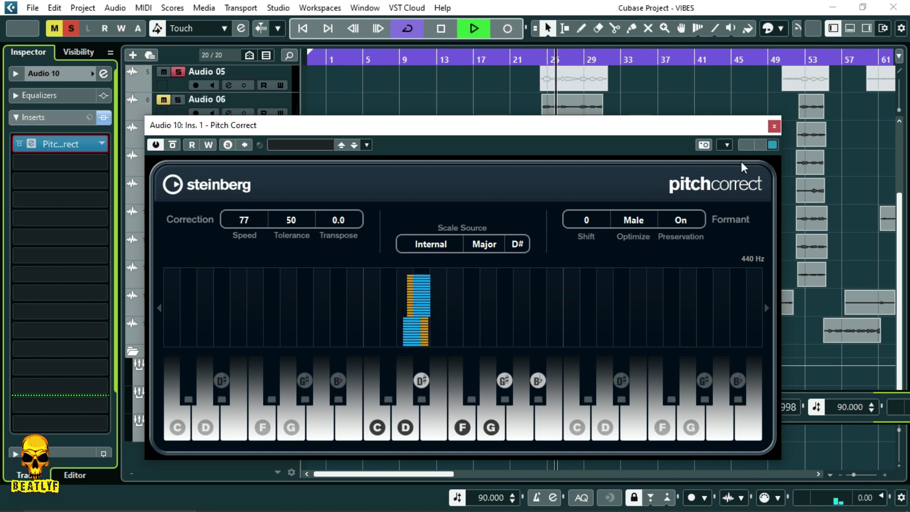
{"action": "left_click", "coordinate": [773, 126]}
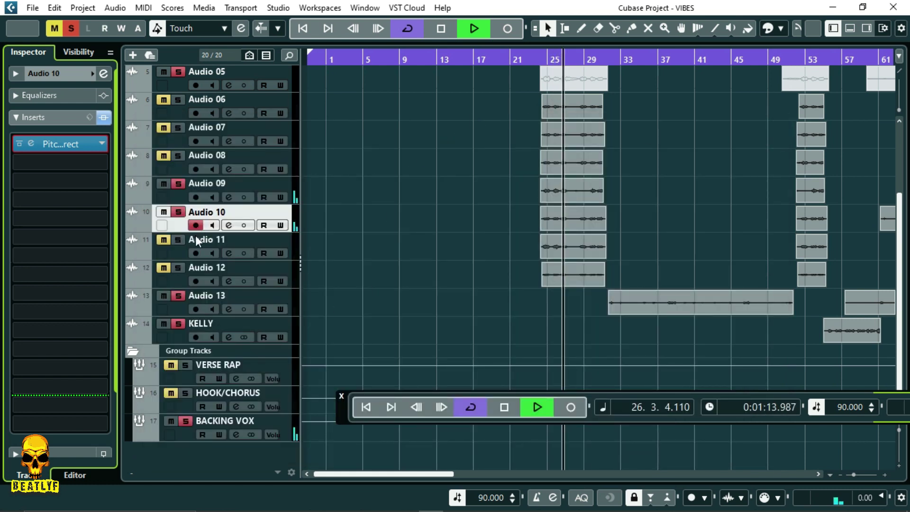
Step: Stop playback, switch the solo from Audio 10 to Audio 11 with that track selected, and replay it
{"action": "key", "text": "space"}
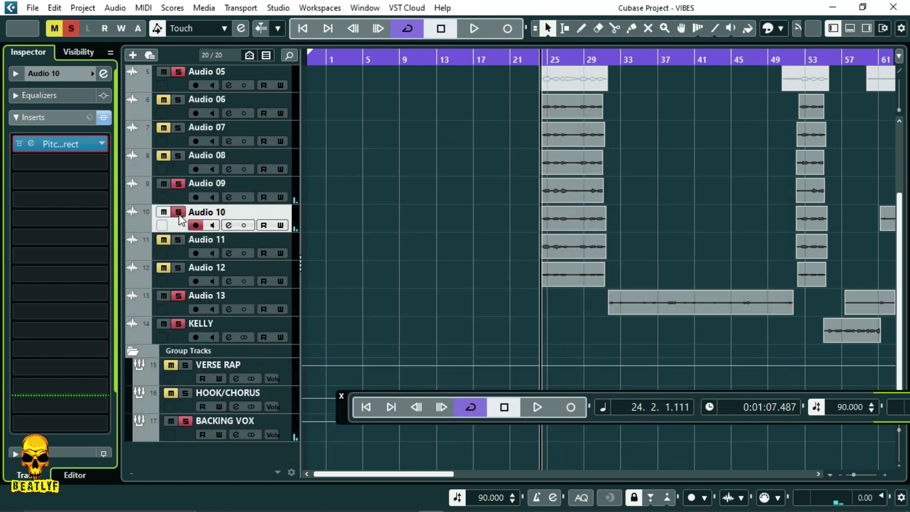
{"action": "left_click", "coordinate": [179, 215]}
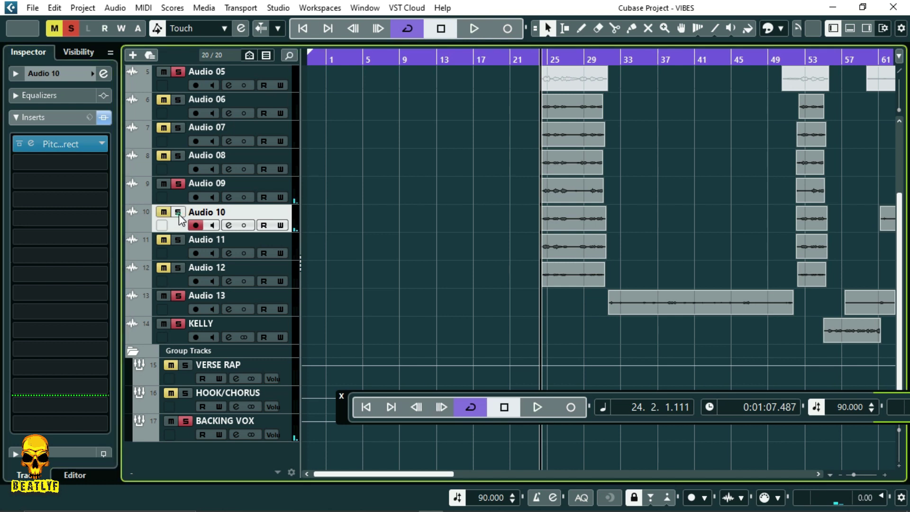
{"action": "left_click", "coordinate": [176, 254]}
{"action": "key", "text": "space"}
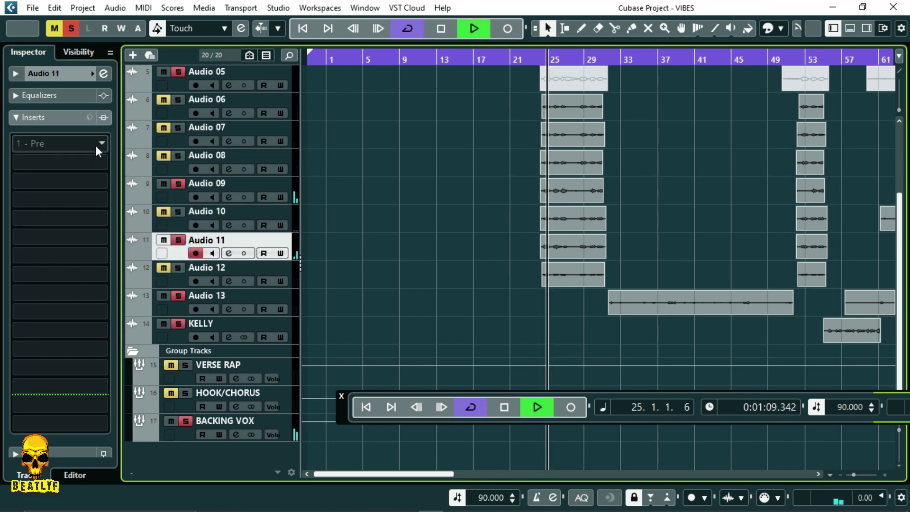
Step: Stop playback and load the Pitch Correct plug-in into Audio 11's first insert slot
{"action": "key", "text": "space"}
{"action": "left_click", "coordinate": [101, 143]}
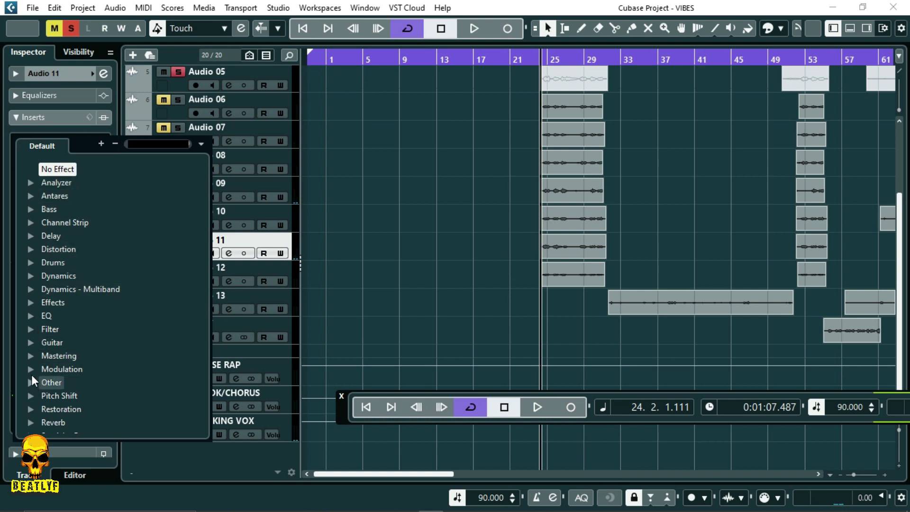
{"action": "scroll", "coordinate": [27, 393], "scroll_direction": "down", "scroll_amount": 2}
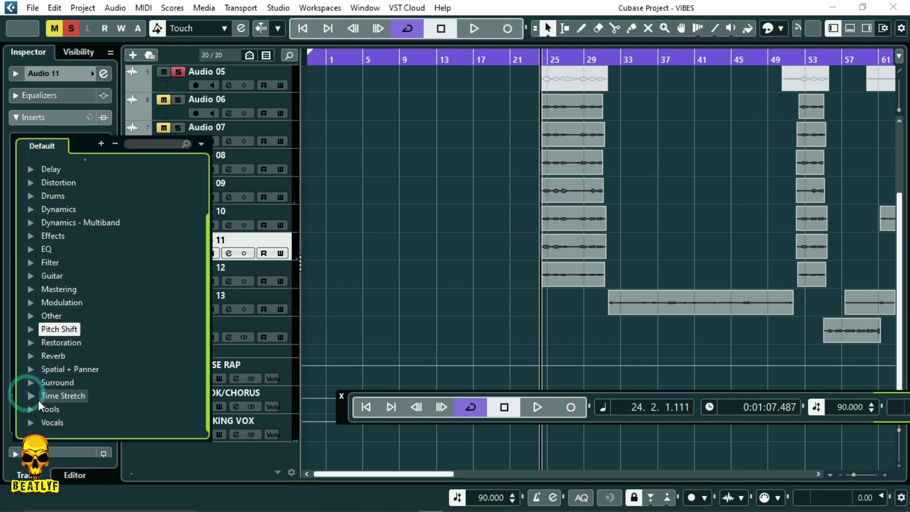
{"action": "left_click", "coordinate": [30, 329]}
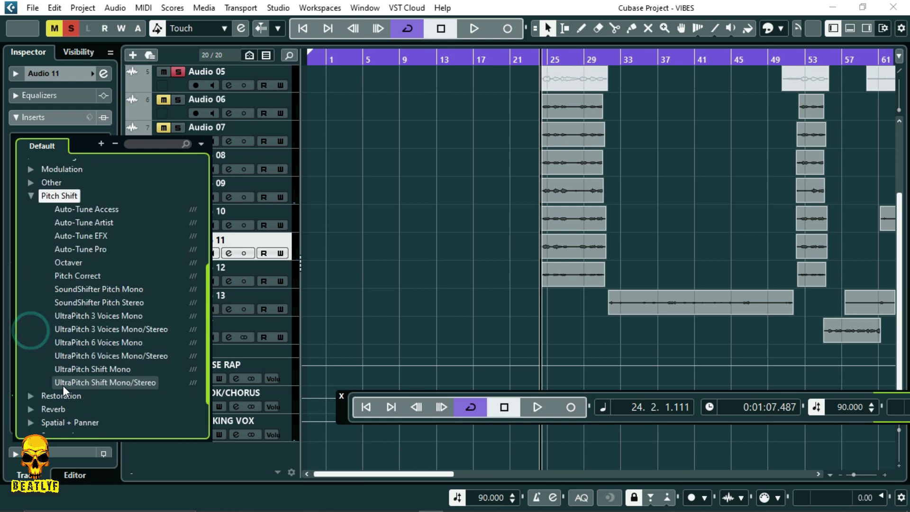
{"action": "left_click", "coordinate": [72, 278]}
Step: Set Audio 11's pitch correction scale to D# Major
{"action": "left_click", "coordinate": [536, 352]}
{"action": "left_click", "coordinate": [552, 377]}
{"action": "left_click", "coordinate": [556, 353]}
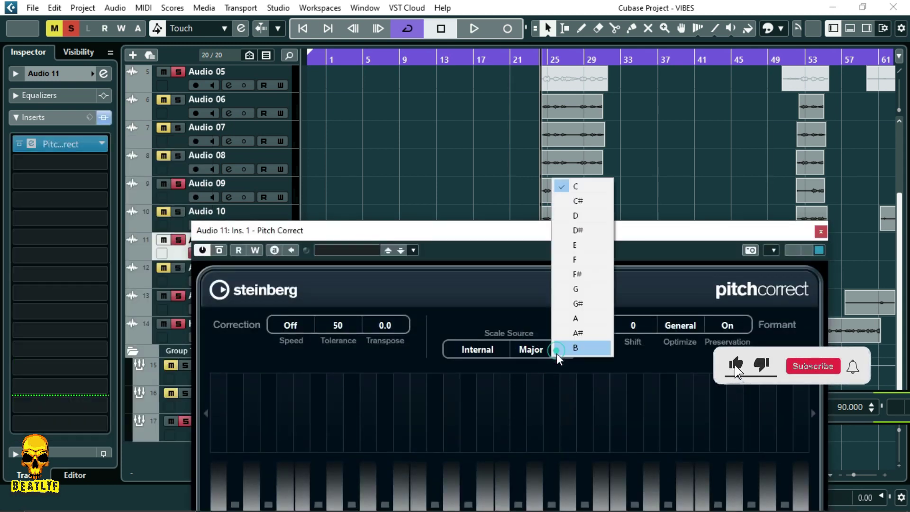
{"action": "left_click", "coordinate": [577, 230]}
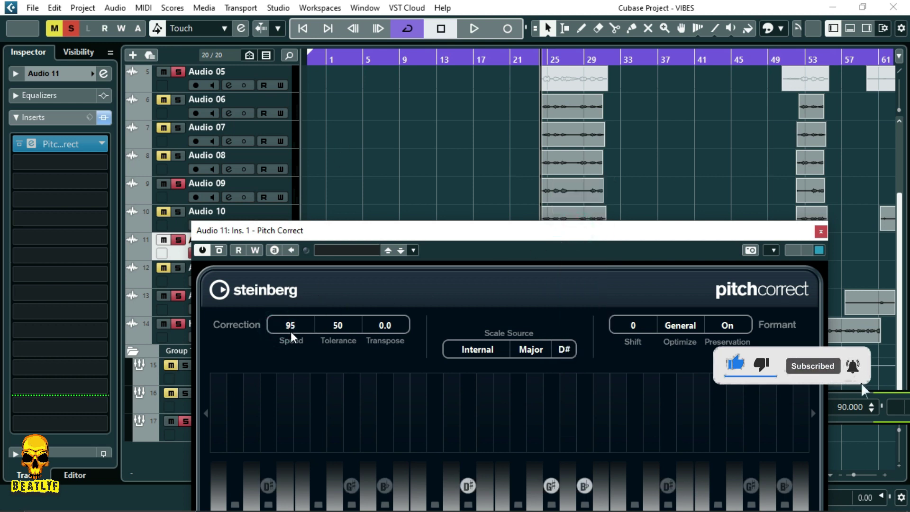
Step: Set Audio 11's correction speed to 72 and formant optimization to Male while playing it back, and close the plug-in
{"action": "left_click_drag", "start_coordinate": [303, 366], "coordinate": [305, 365]}
{"action": "key", "text": "space"}
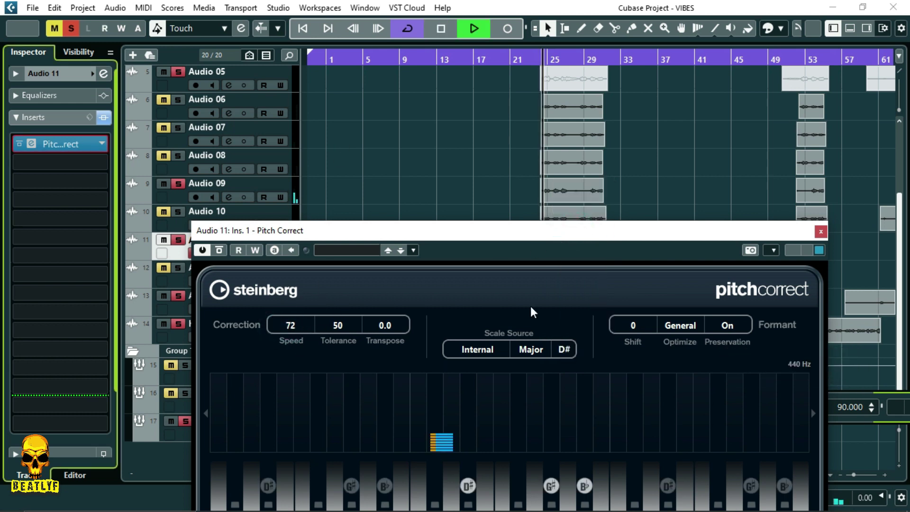
{"action": "left_click", "coordinate": [678, 324]}
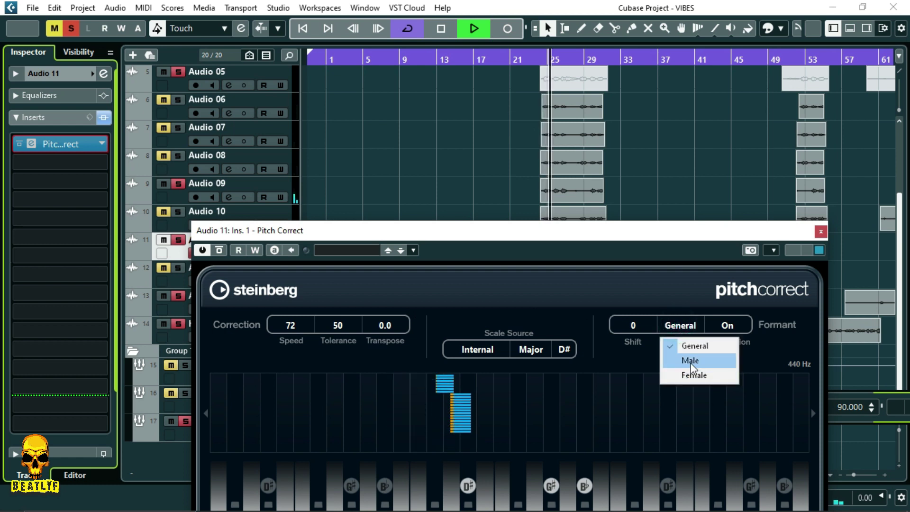
{"action": "left_click", "coordinate": [690, 361]}
{"action": "left_click", "coordinate": [825, 229]}
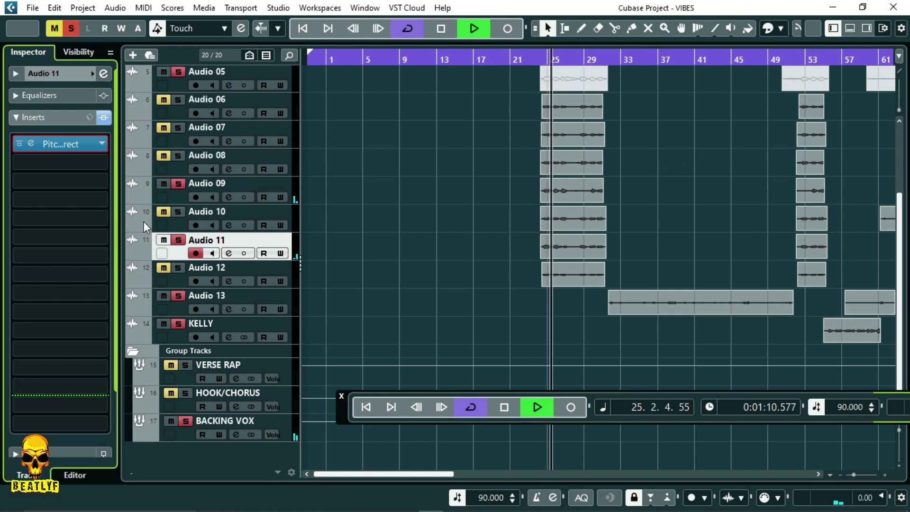
Step: Bring Audio 06, 07, 08 and 10 back into the soloed playback with Audio 09 and 11
{"action": "left_click", "coordinate": [163, 156]}
{"action": "left_click", "coordinate": [161, 127]}
{"action": "left_click", "coordinate": [163, 99]}
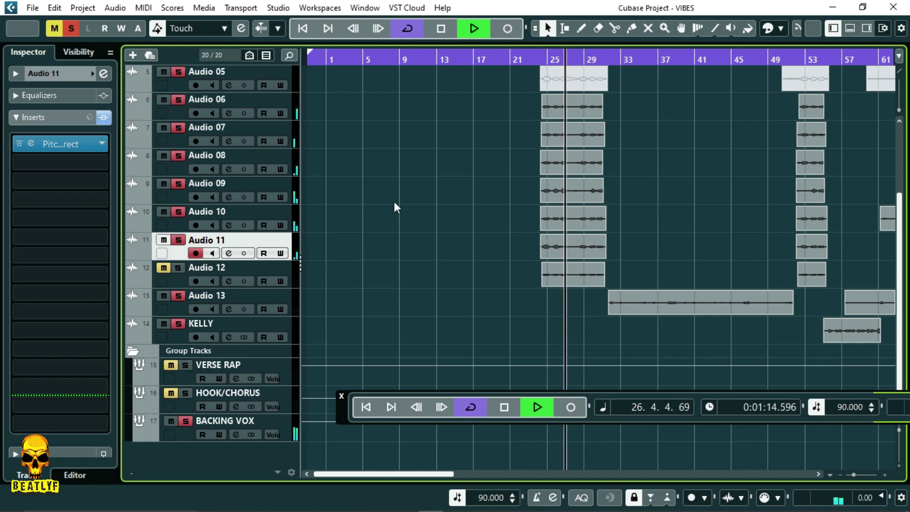
{"action": "scroll", "coordinate": [377, 252], "scroll_direction": "up", "scroll_amount": 3}
{"action": "scroll", "coordinate": [191, 348], "scroll_direction": "down", "scroll_amount": 3}
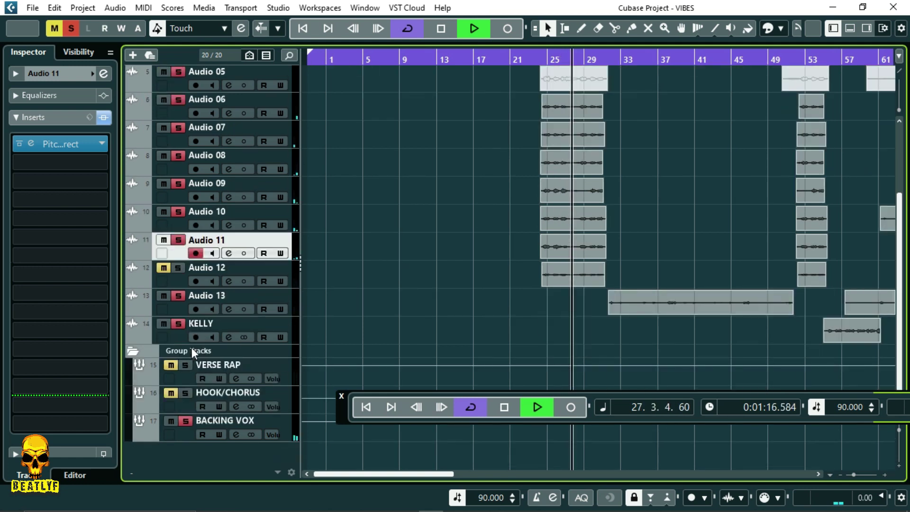
Step: Open the BACKING VOX group's channel settings and load the Backing Vox Male equalizer preset
{"action": "left_click", "coordinate": [179, 432]}
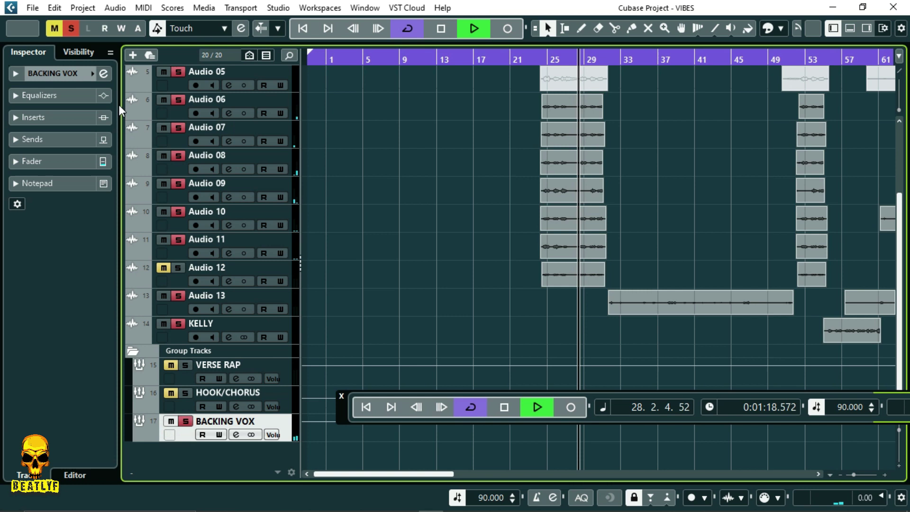
{"action": "left_click", "coordinate": [104, 73]}
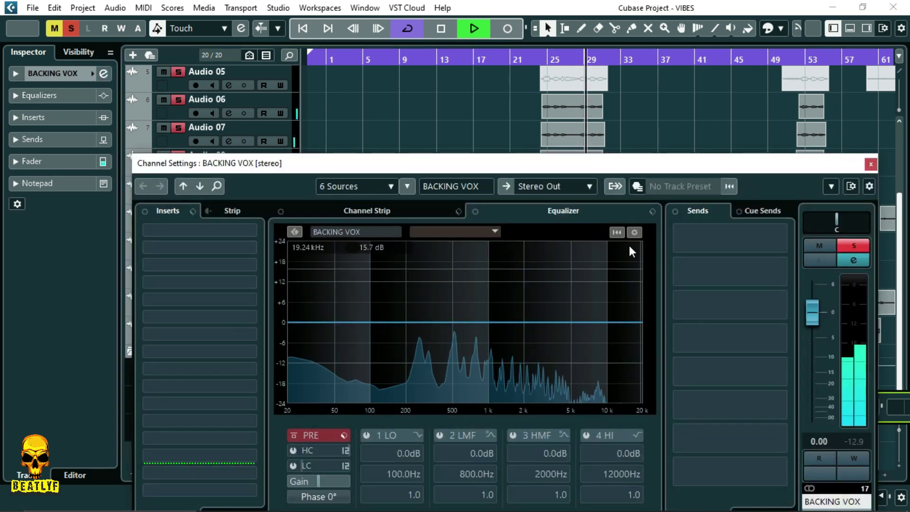
{"action": "left_click", "coordinate": [651, 210]}
{"action": "left_click", "coordinate": [688, 228]}
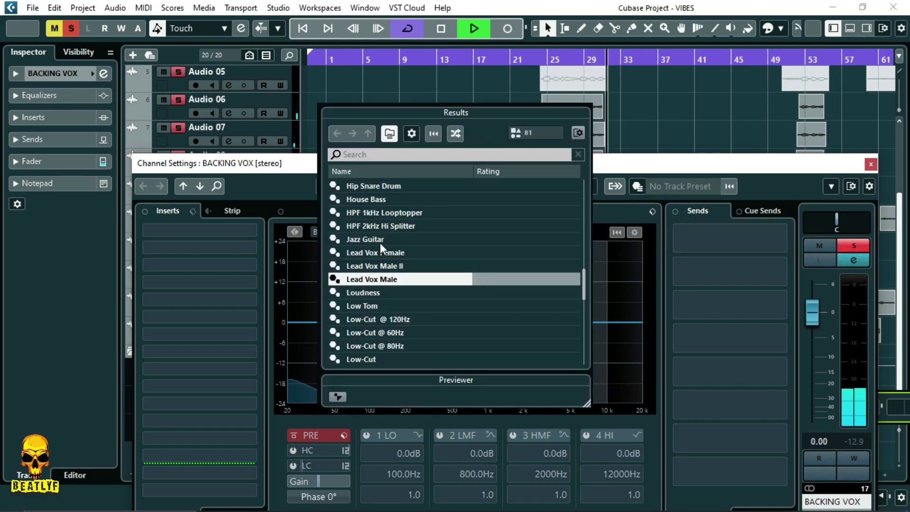
{"action": "scroll", "coordinate": [380, 247], "scroll_direction": "up", "scroll_amount": 7}
{"action": "scroll", "coordinate": [380, 254], "scroll_direction": "up", "scroll_amount": 5}
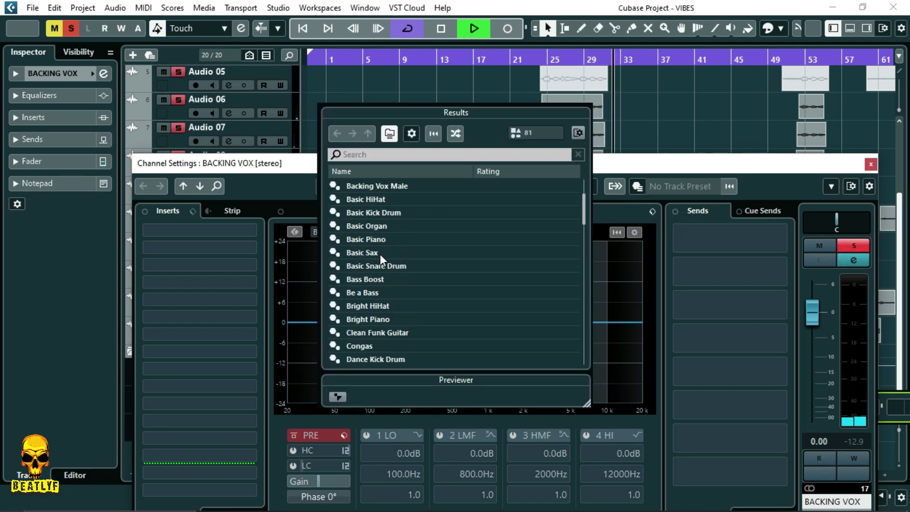
{"action": "left_click", "coordinate": [362, 225]}
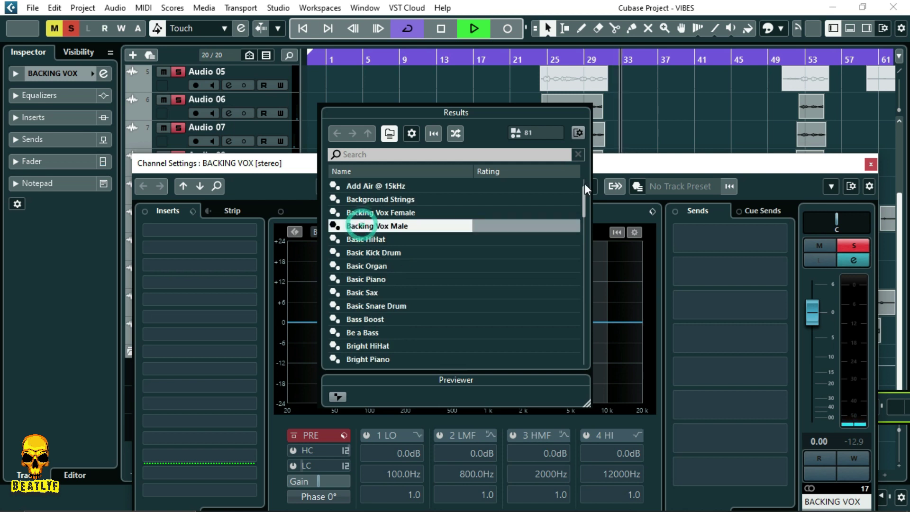
{"action": "left_click", "coordinate": [713, 158]}
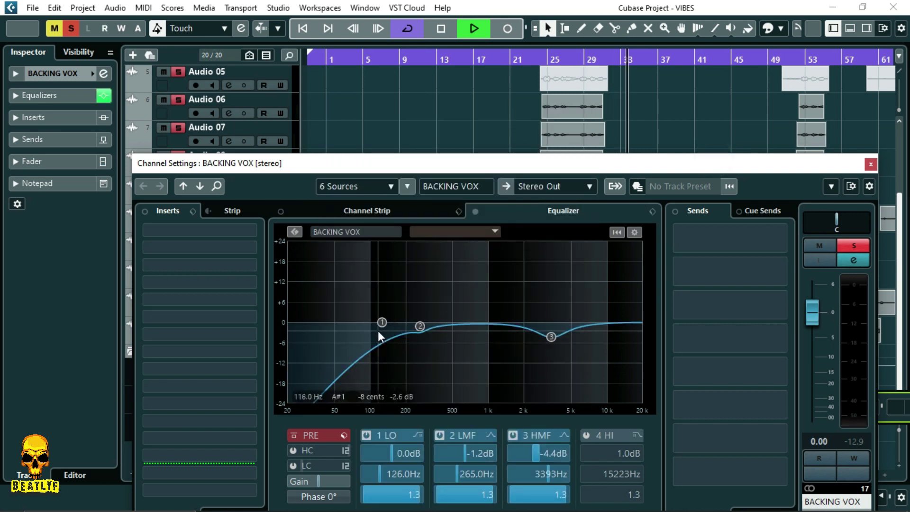
Step: Move BACKING VOX's low EQ band to about 256.9 Hz at 2.8 dB with a Q of 4.5
{"action": "left_click_drag", "start_coordinate": [382, 322], "coordinate": [418, 313]}
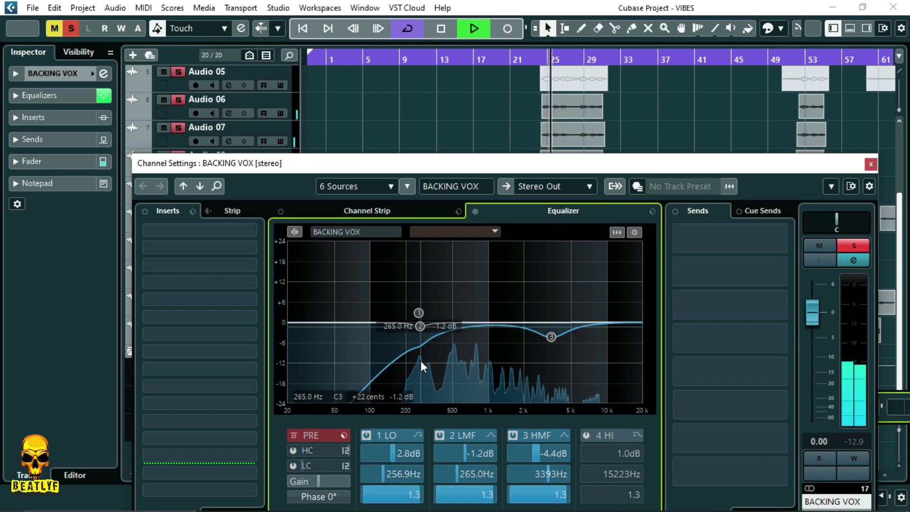
{"action": "left_click_drag", "start_coordinate": [434, 496], "coordinate": [464, 499]}
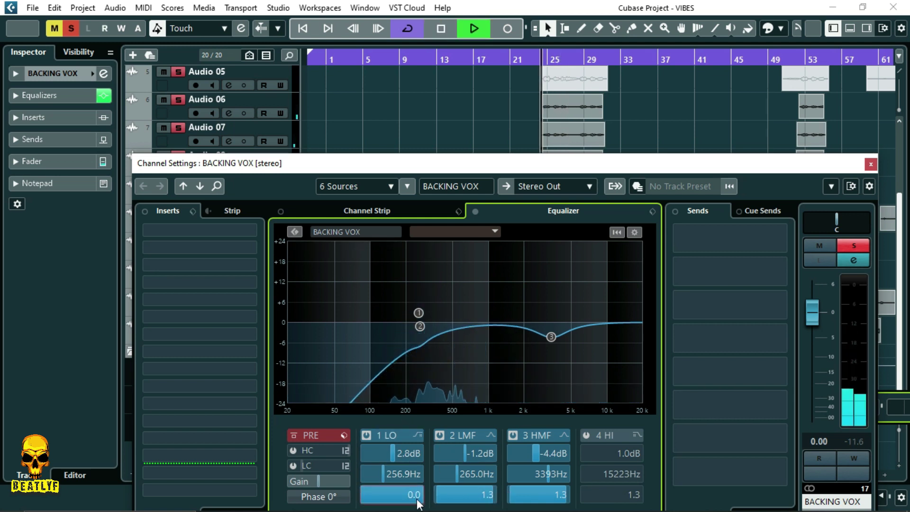
{"action": "left_click_drag", "start_coordinate": [420, 502], "coordinate": [459, 493]}
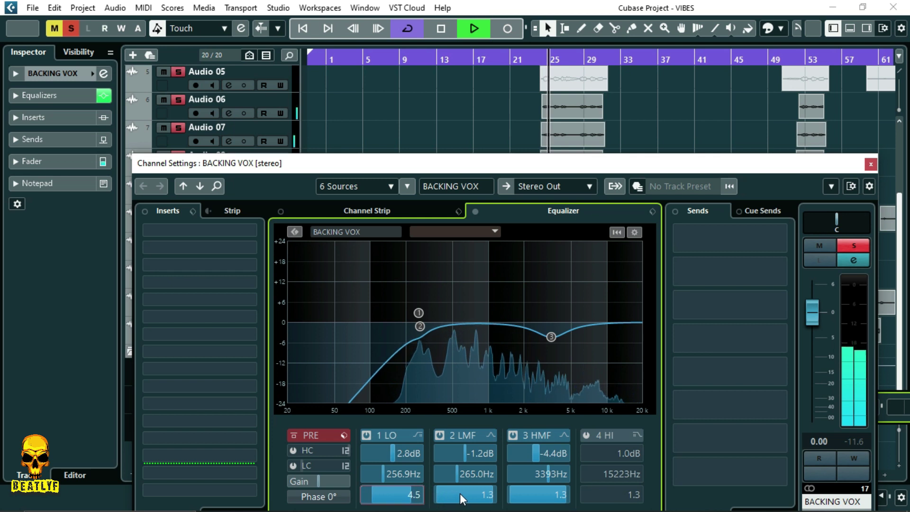
Step: Lower BACKING VOX's low-mid EQ band to about -5.7 dB at 288.7 Hz and restart playback
{"action": "mouse_move", "coordinate": [428, 340]}
{"action": "left_mouse_down"}
{"action": "mouse_move", "coordinate": [433, 351]}
{"action": "mouse_move", "coordinate": [431, 339]}
{"action": "mouse_move", "coordinate": [440, 345]}
{"action": "mouse_move", "coordinate": [425, 341]}
{"action": "left_mouse_up"}
{"action": "key", "text": "space"}
{"action": "key", "text": "space"}
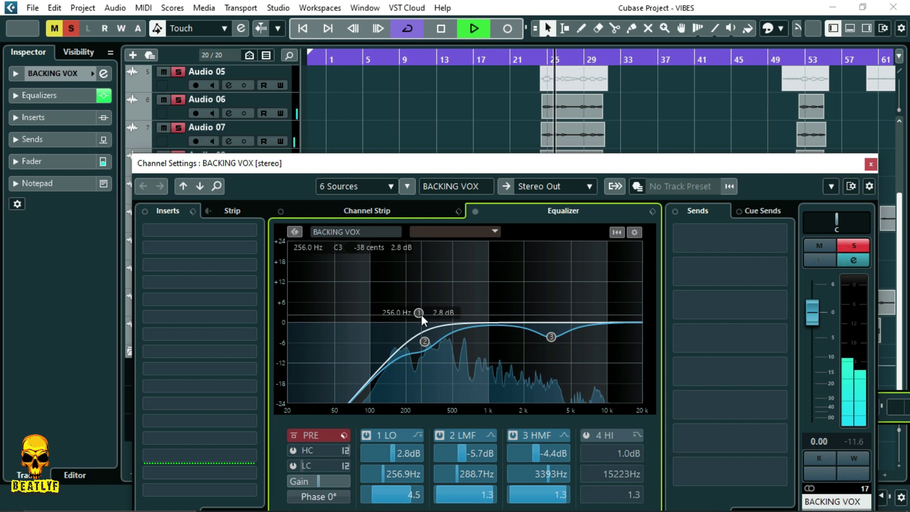
Step: Fine-tune BACKING VOX's low EQ band to 250.4 Hz, 3.1 dB, Q 0.1 and the low-mid band to 244.0 Hz, -2.0 dB
{"action": "mouse_move", "coordinate": [420, 313]}
{"action": "left_mouse_down"}
{"action": "mouse_move", "coordinate": [428, 313]}
{"action": "mouse_move", "coordinate": [417, 311]}
{"action": "left_mouse_up"}
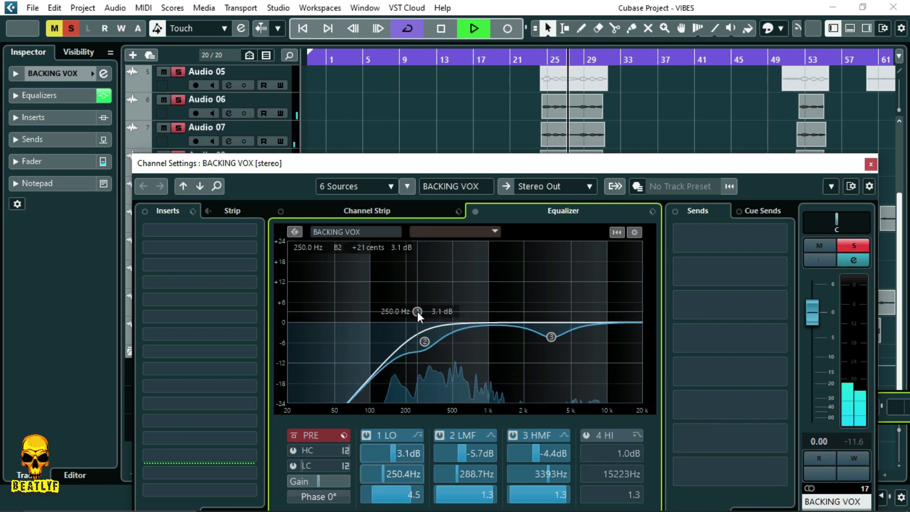
{"action": "mouse_move", "coordinate": [427, 493]}
{"action": "left_mouse_down"}
{"action": "mouse_move", "coordinate": [452, 493]}
{"action": "mouse_move", "coordinate": [416, 494]}
{"action": "left_mouse_up"}
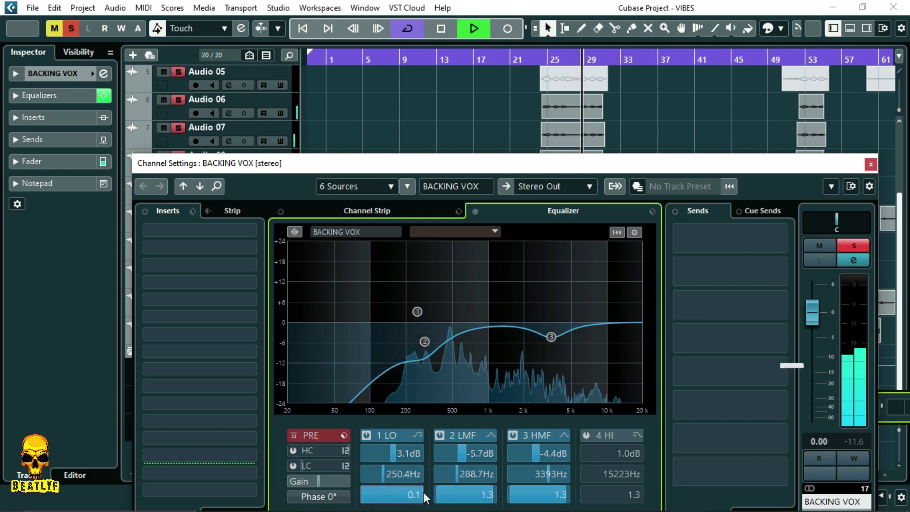
{"action": "left_click_drag", "start_coordinate": [425, 341], "coordinate": [416, 328]}
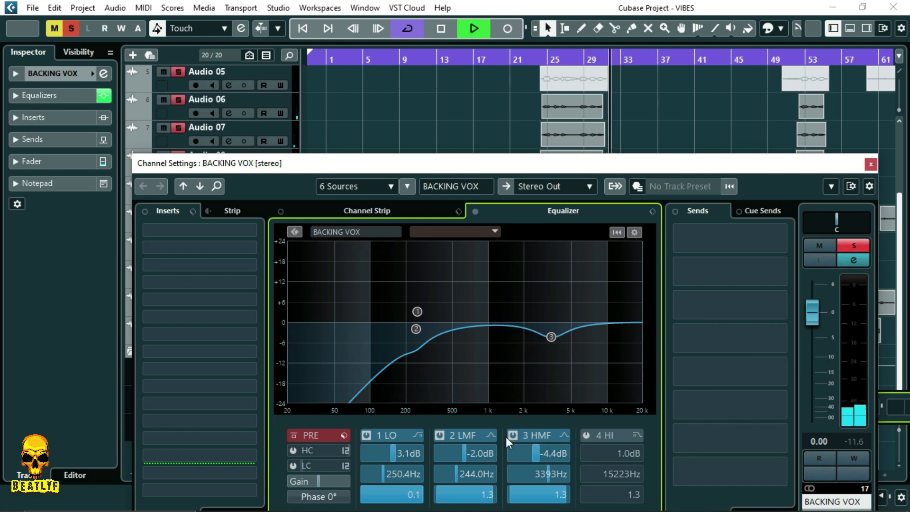
Step: Enable BACKING VOX's high EQ band as Parametric II and move it to 13210 Hz at 3.7 dB
{"action": "left_click", "coordinate": [587, 434]}
{"action": "left_click", "coordinate": [634, 435]}
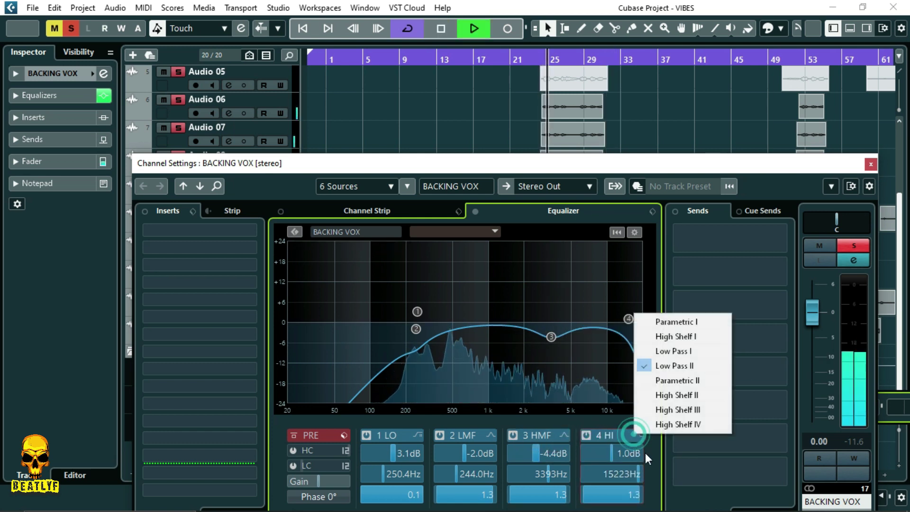
{"action": "left_click", "coordinate": [668, 380]}
{"action": "left_click_drag", "start_coordinate": [625, 314], "coordinate": [621, 310]}
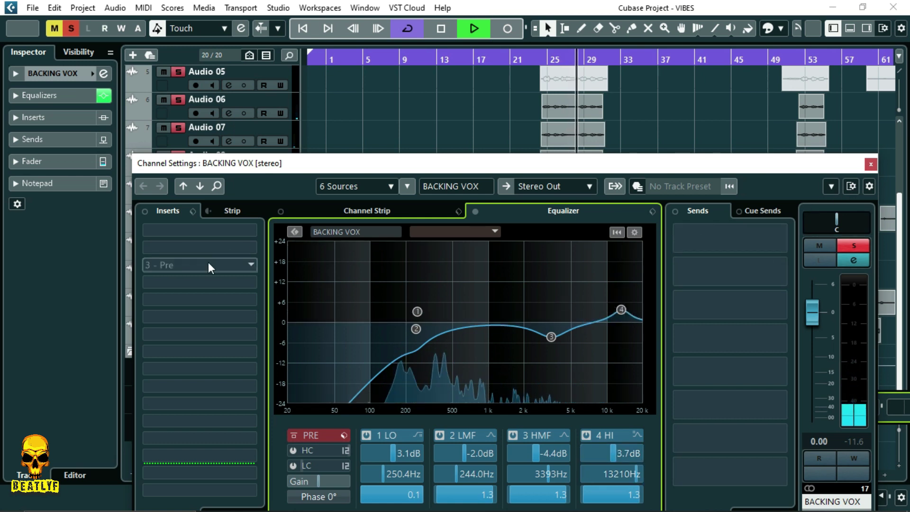
{"action": "key", "text": "space"}
Step: Insert a Gate in BACKING VOX's first insert slot and set its threshold to -55.1 dB
{"action": "left_click", "coordinate": [235, 231]}
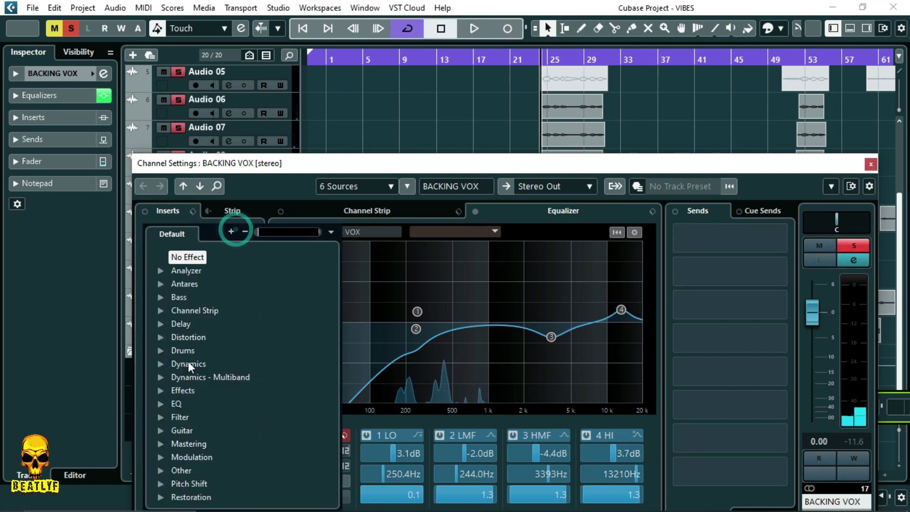
{"action": "left_click", "coordinate": [158, 362]}
{"action": "scroll", "coordinate": [216, 420], "scroll_direction": "down", "scroll_amount": 3}
{"action": "scroll", "coordinate": [207, 467], "scroll_direction": "down", "scroll_amount": 3}
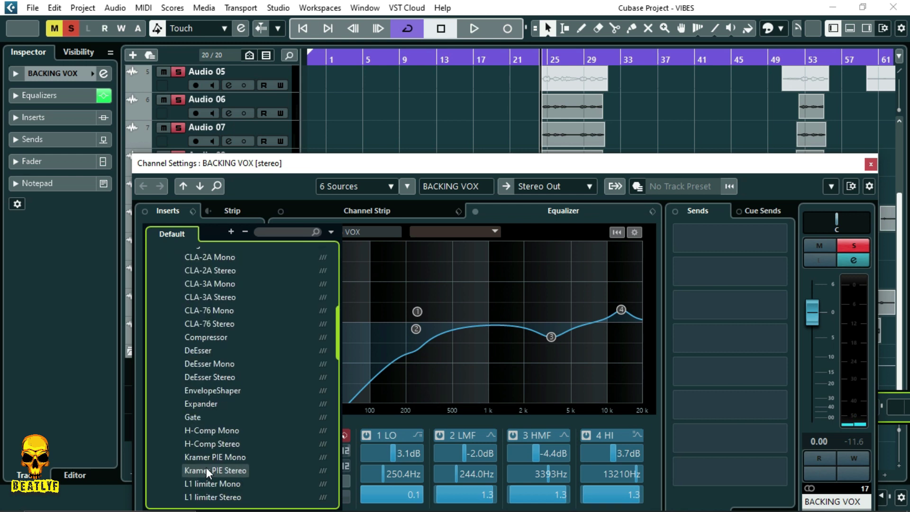
{"action": "left_click", "coordinate": [194, 417]}
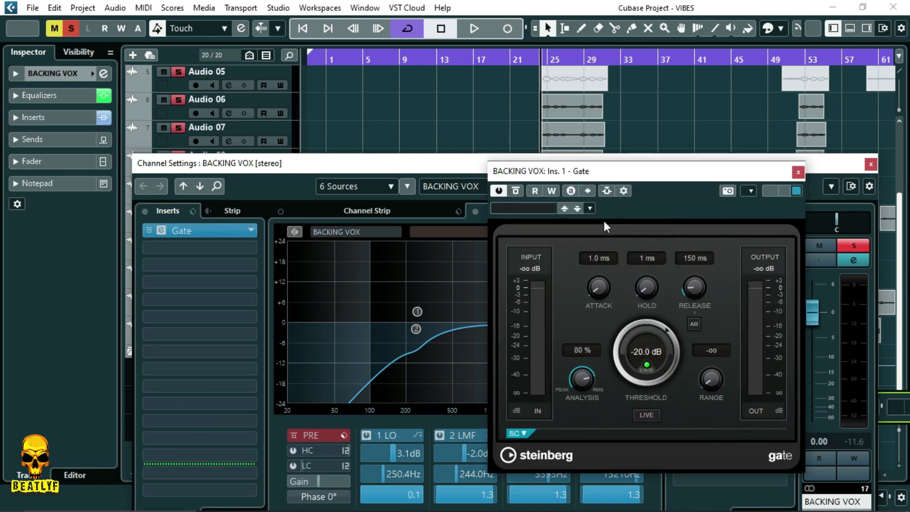
{"action": "left_click_drag", "start_coordinate": [617, 364], "coordinate": [614, 389]}
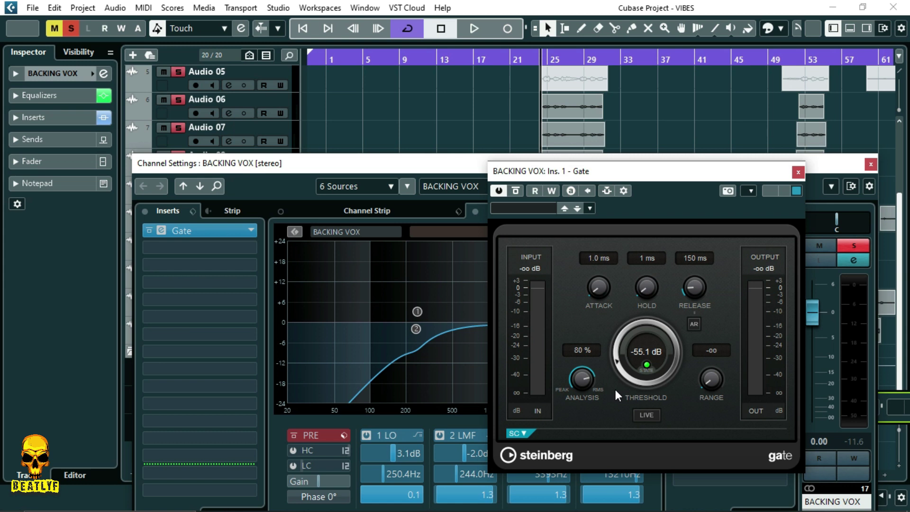
{"action": "key", "text": "space"}
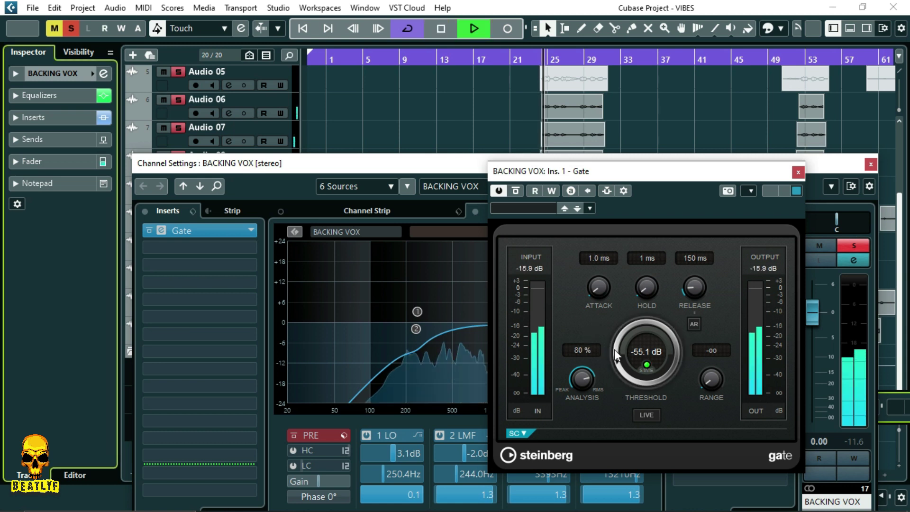
{"action": "left_click", "coordinate": [798, 172]}
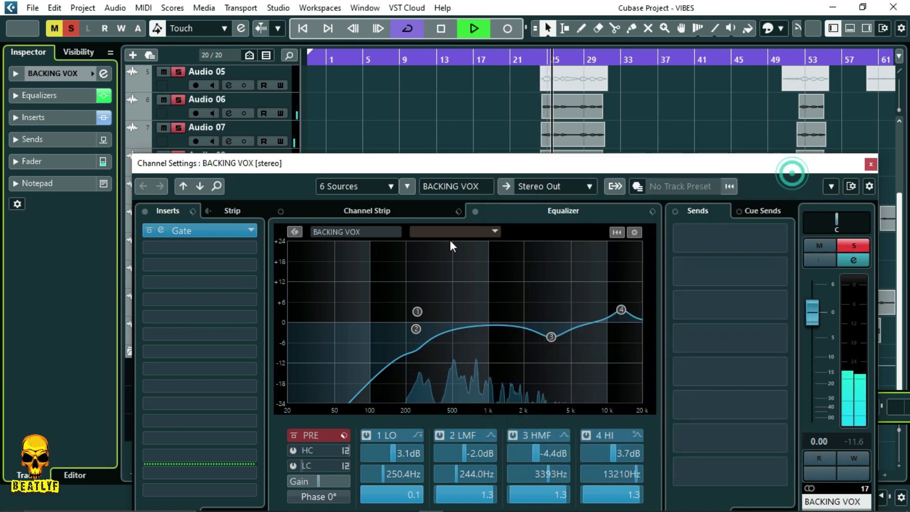
Step: Insert the Compressor in BACKING VOX's second insert slot and load its Backing Vocals 2 preset
{"action": "key", "text": "space"}
{"action": "left_click", "coordinate": [249, 249]}
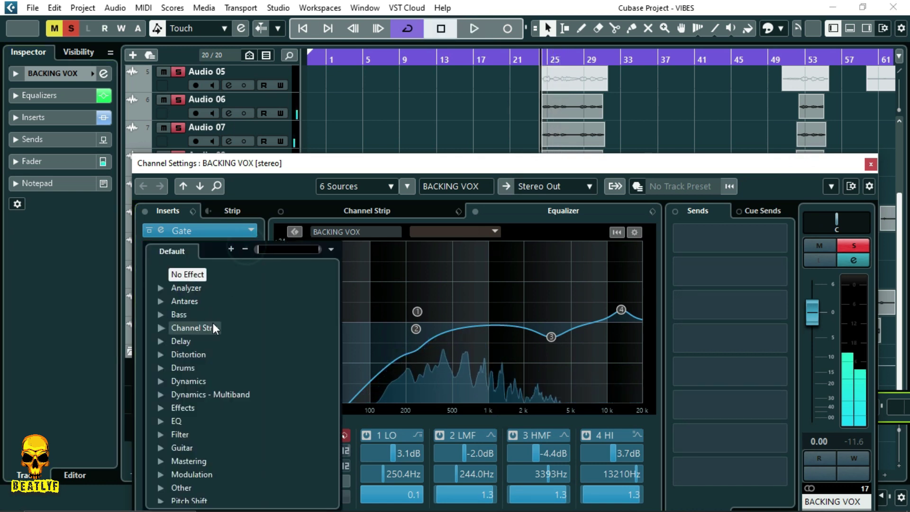
{"action": "left_click", "coordinate": [161, 381]}
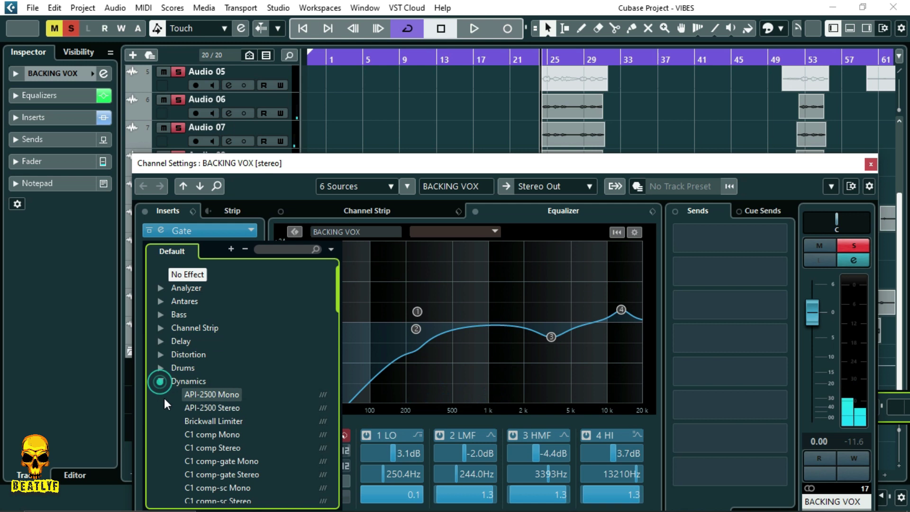
{"action": "scroll", "coordinate": [210, 400], "scroll_direction": "down", "scroll_amount": 5}
{"action": "left_click", "coordinate": [207, 421]}
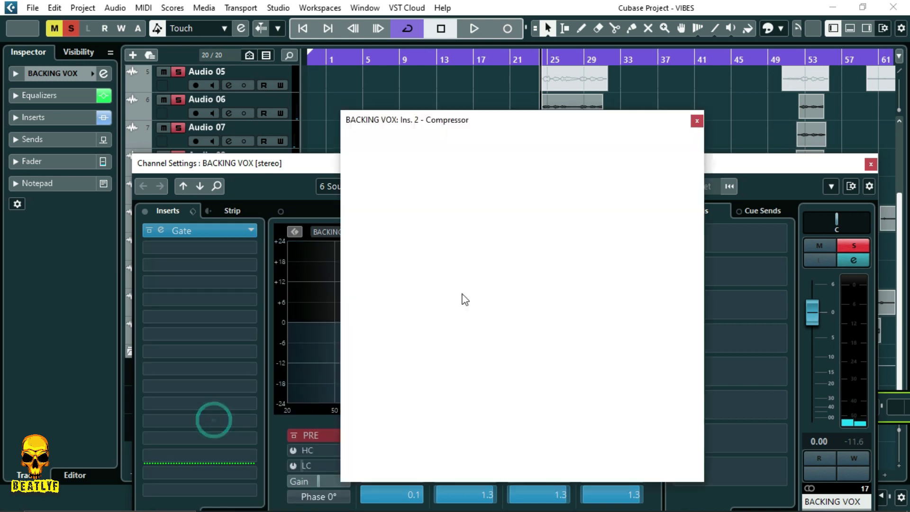
{"action": "left_click", "coordinate": [521, 140]}
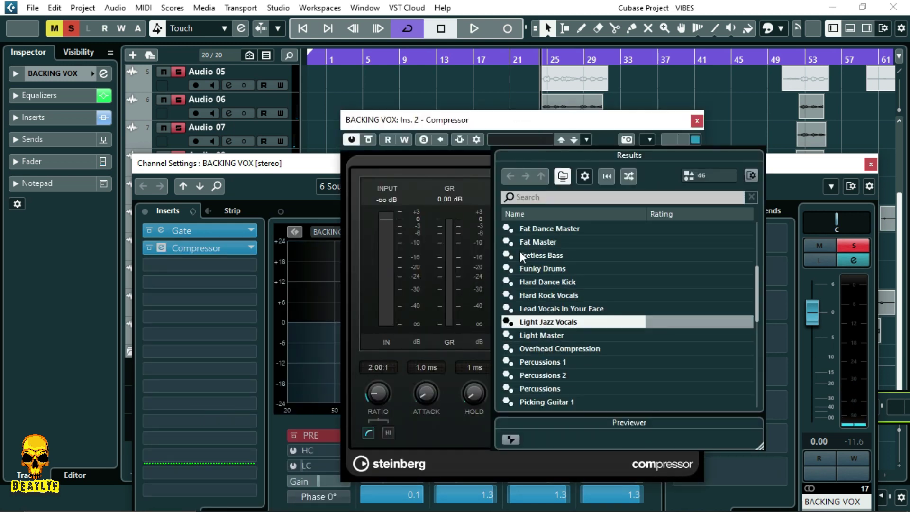
{"action": "scroll", "coordinate": [538, 300], "scroll_direction": "up", "scroll_amount": 4}
{"action": "left_click", "coordinate": [566, 243]}
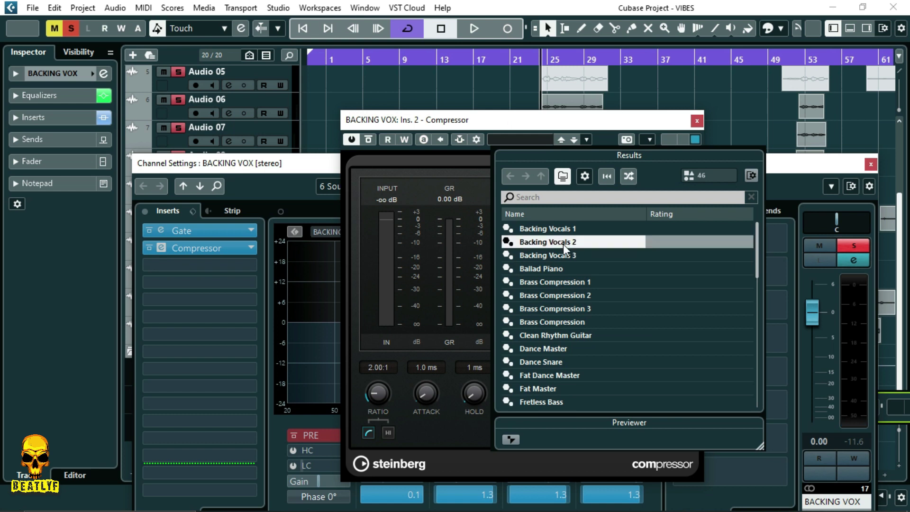
{"action": "left_click", "coordinate": [499, 124]}
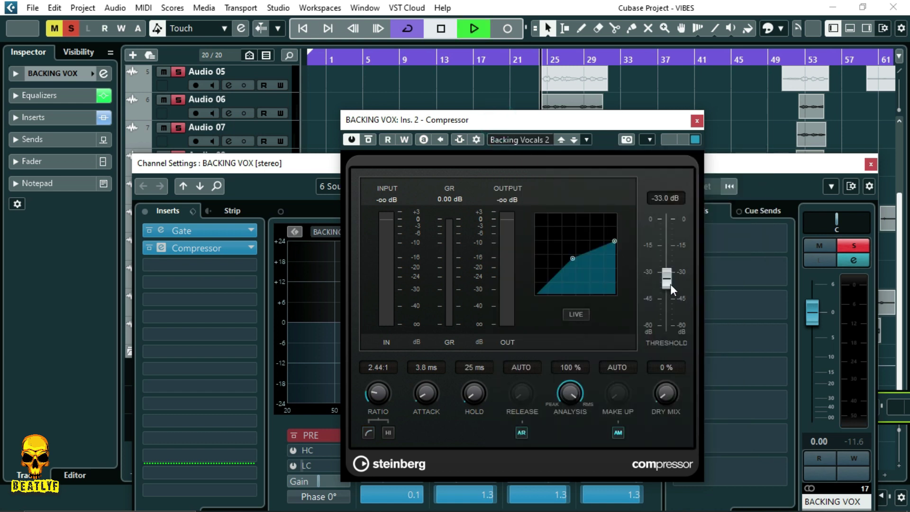
{"action": "left_click", "coordinate": [696, 122]}
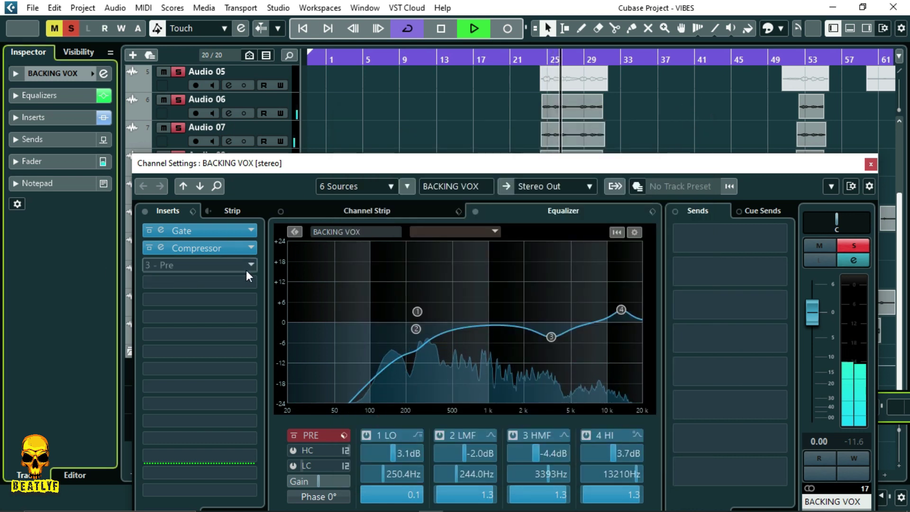
Step: Save the project and stop playback
{"action": "left_click", "coordinate": [32, 7]}
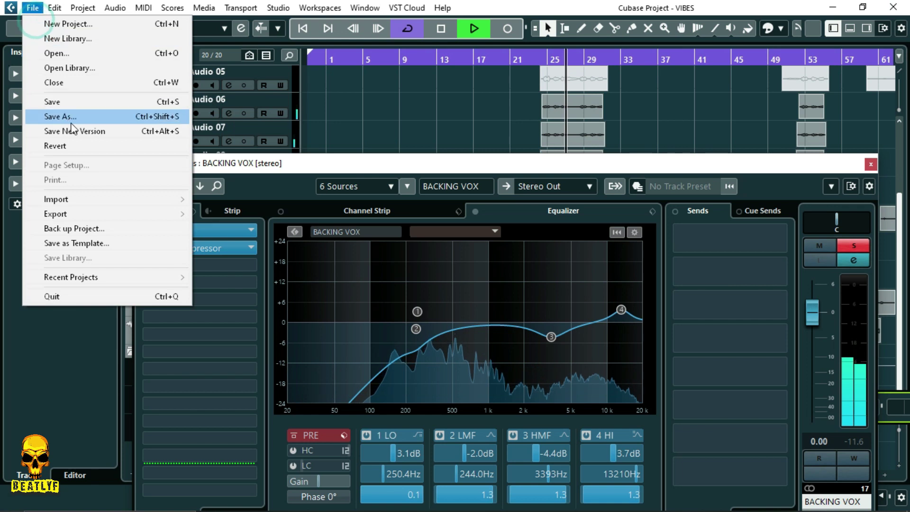
{"action": "left_click", "coordinate": [97, 102]}
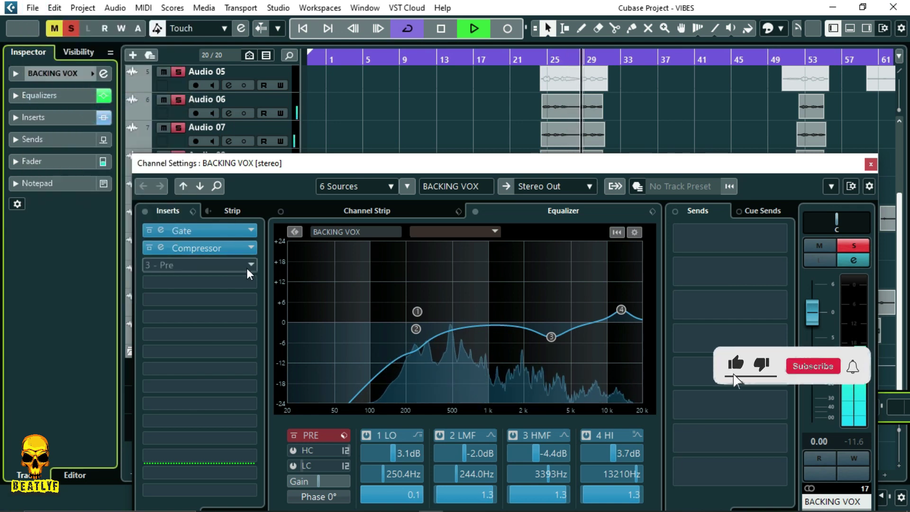
{"action": "key", "text": "space"}
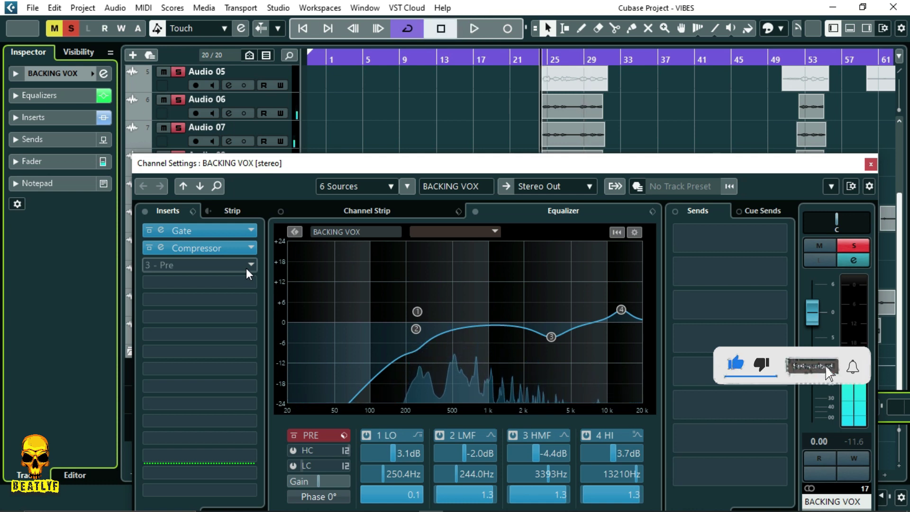
Step: Insert the RDeEsser Stereo effect in BACKING VOX's third insert slot
{"action": "left_click", "coordinate": [247, 268]}
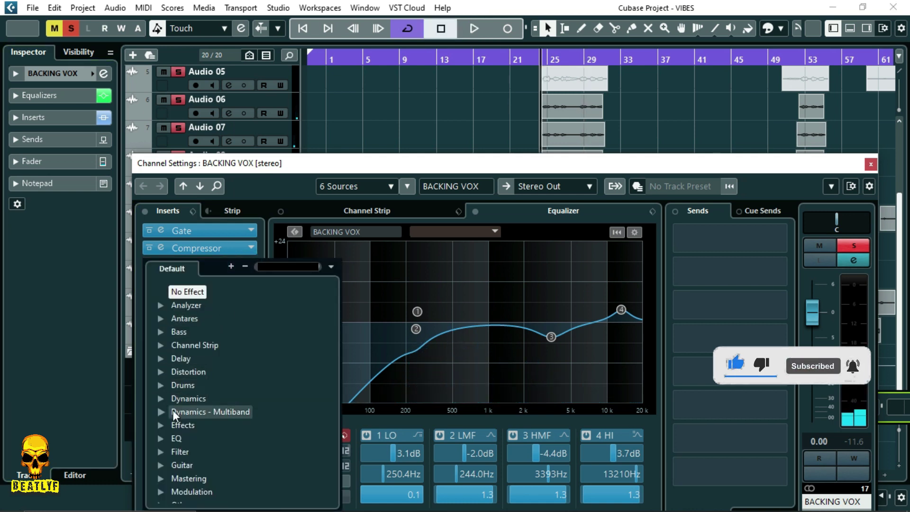
{"action": "scroll", "coordinate": [163, 416], "scroll_direction": "down", "scroll_amount": 2}
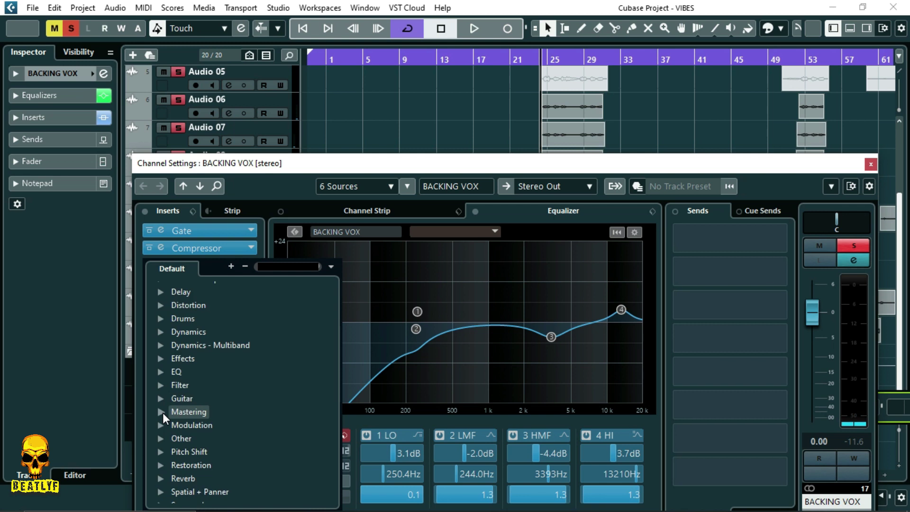
{"action": "left_click", "coordinate": [160, 332]}
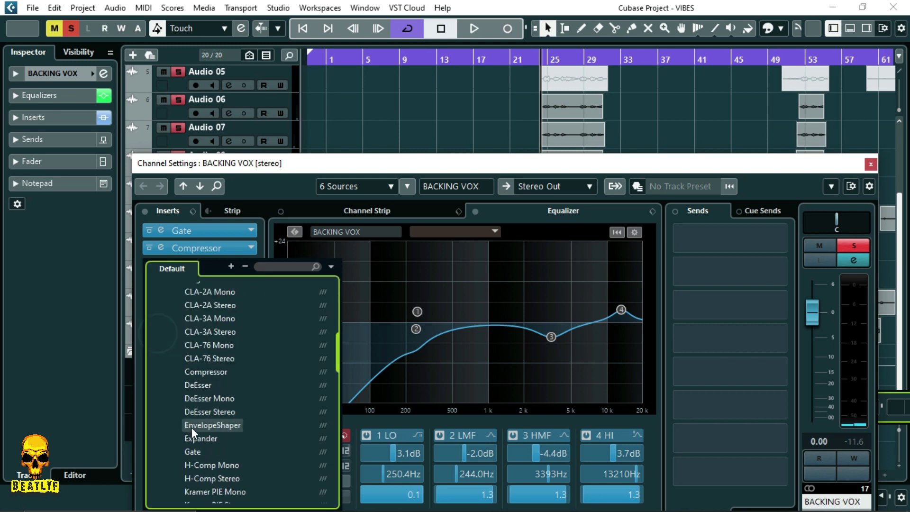
{"action": "scroll", "coordinate": [198, 401], "scroll_direction": "down", "scroll_amount": 2}
{"action": "scroll", "coordinate": [202, 374], "scroll_direction": "down", "scroll_amount": 4}
{"action": "scroll", "coordinate": [215, 444], "scroll_direction": "down", "scroll_amount": 2}
{"action": "scroll", "coordinate": [216, 460], "scroll_direction": "down", "scroll_amount": 2}
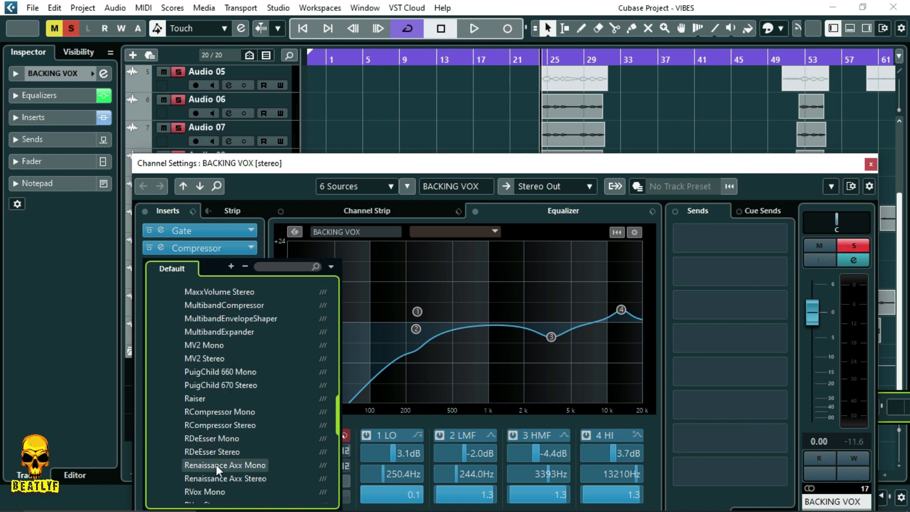
{"action": "left_click", "coordinate": [211, 453]}
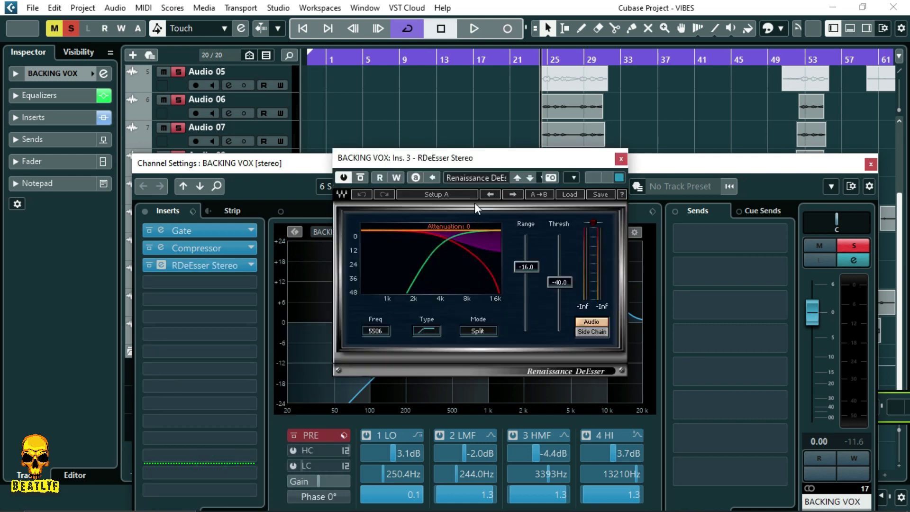
Step: Load the Male DeEss Wide preset in the de-esser and set range to -34.0 and threshold to -54.2
{"action": "left_click", "coordinate": [481, 178]}
{"action": "left_click", "coordinate": [502, 224]}
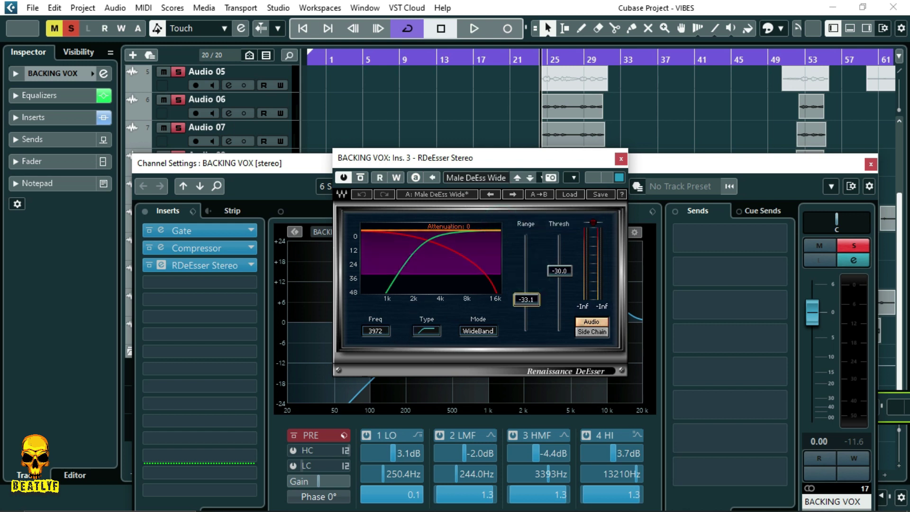
{"action": "left_click_drag", "start_coordinate": [561, 275], "coordinate": [562, 303]}
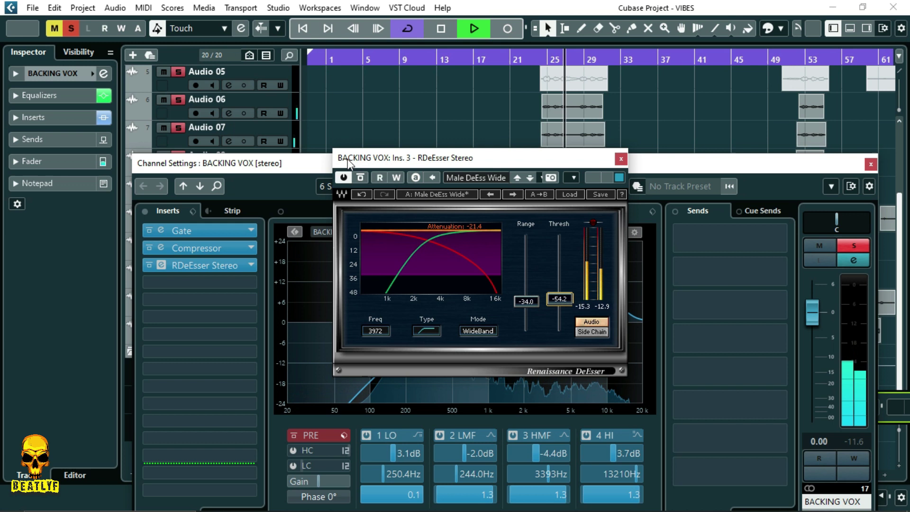
{"action": "left_click", "coordinate": [621, 159]}
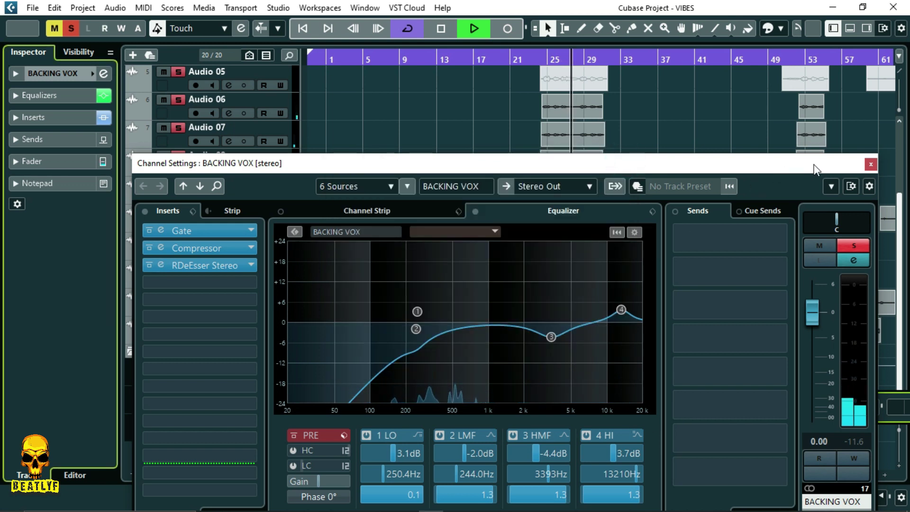
Step: Unmute the HOOK/CHORUS group and lower the BACKING VOX fader to -4.92 dB
{"action": "left_click", "coordinate": [871, 164]}
{"action": "left_click", "coordinate": [169, 392]}
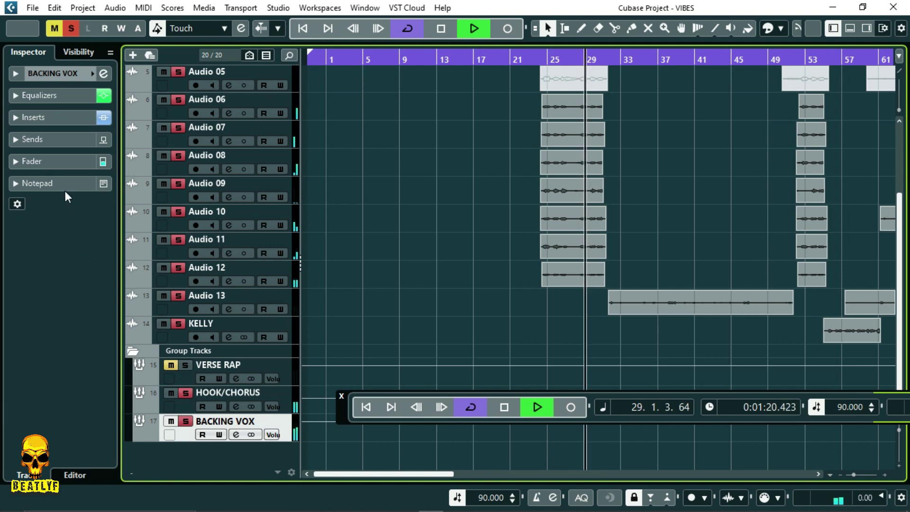
{"action": "left_click", "coordinate": [59, 161]}
{"action": "left_click_drag", "start_coordinate": [33, 264], "coordinate": [42, 289]}
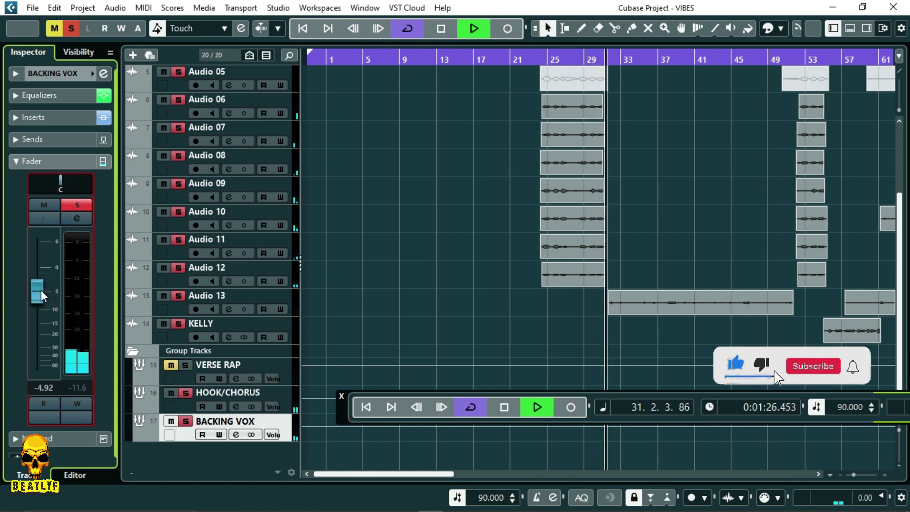
Step: Play the hook and backing vocals together from about bar 23
{"action": "scroll", "coordinate": [433, 144], "scroll_direction": "up", "scroll_amount": 5}
{"action": "left_click", "coordinate": [529, 59]}
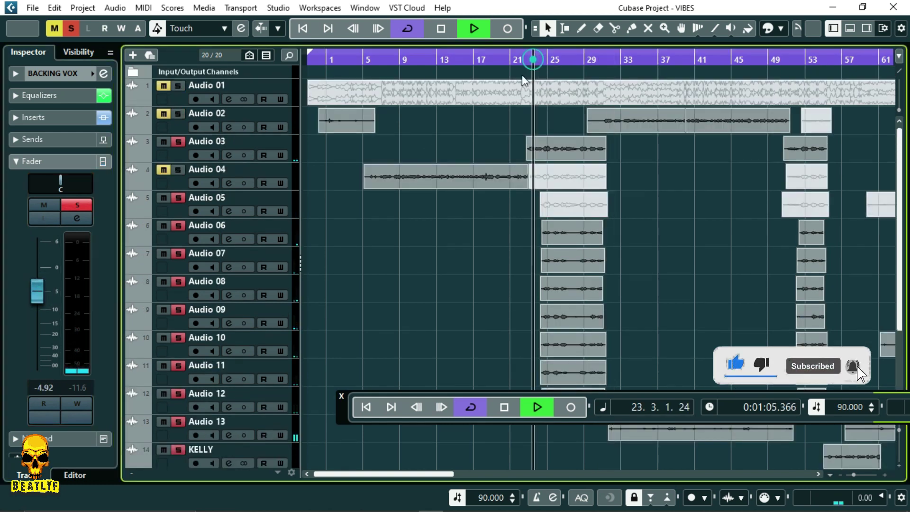